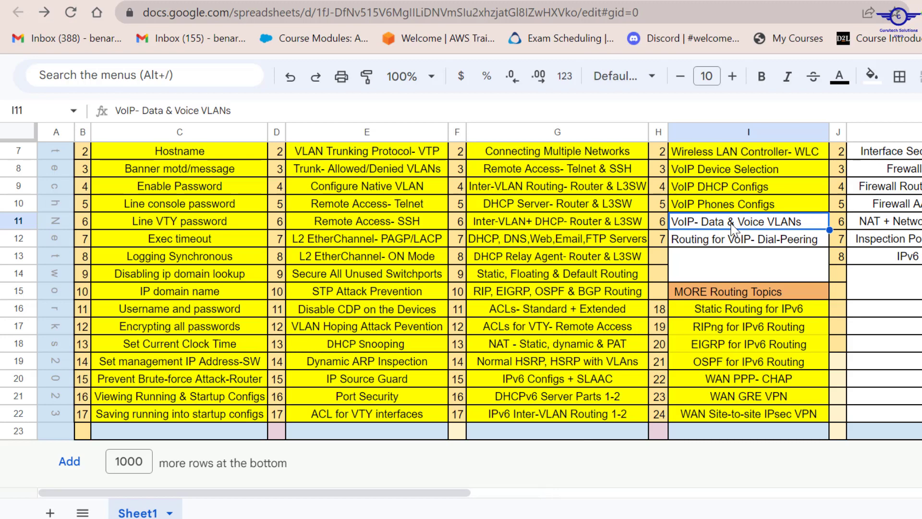
Switch to the config-guide.txt notes in Notepad and review task 1 on drawing the topology, returning to the Packet Tracer workspace
scroll(730, 228, up, 3)
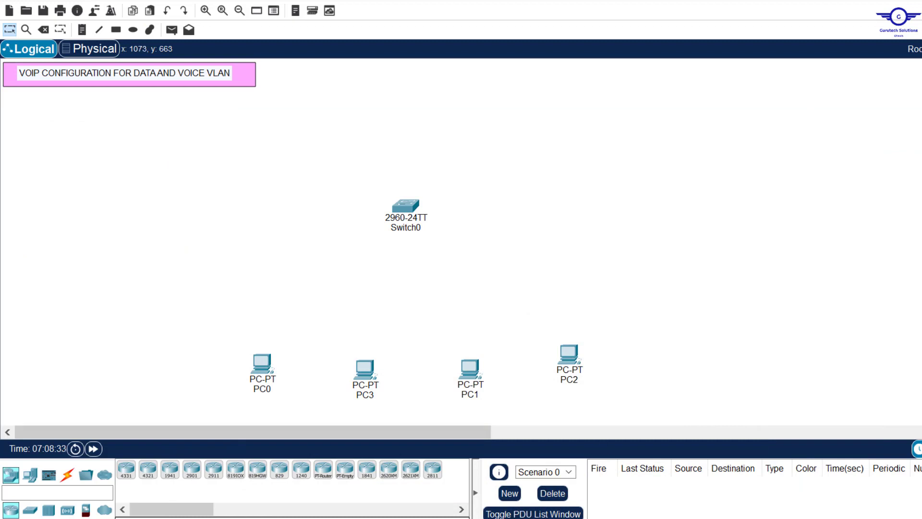
key(alt+Tab)
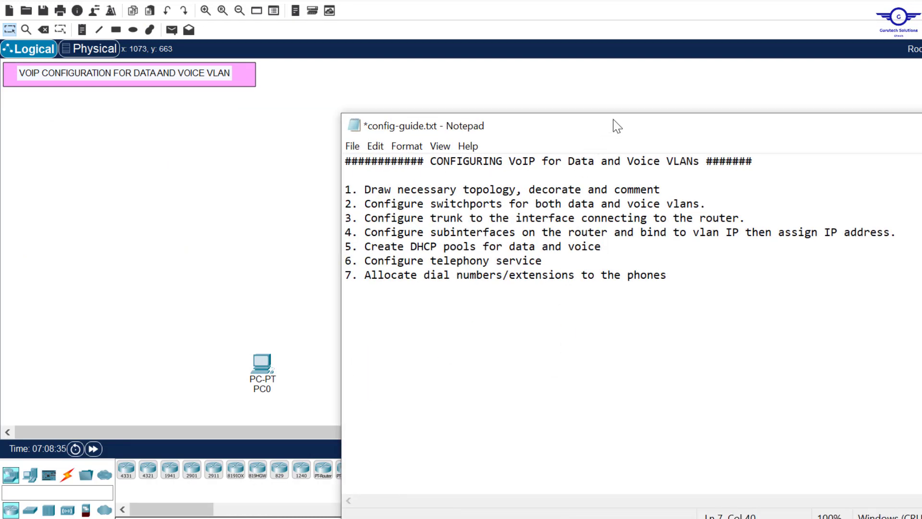
drag(652, 124, 624, 182)
drag(643, 253, 327, 254)
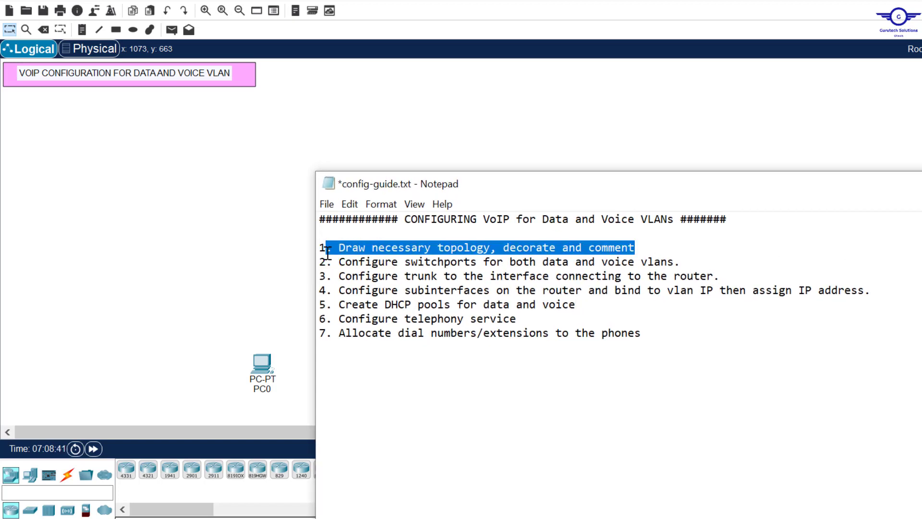
click(445, 140)
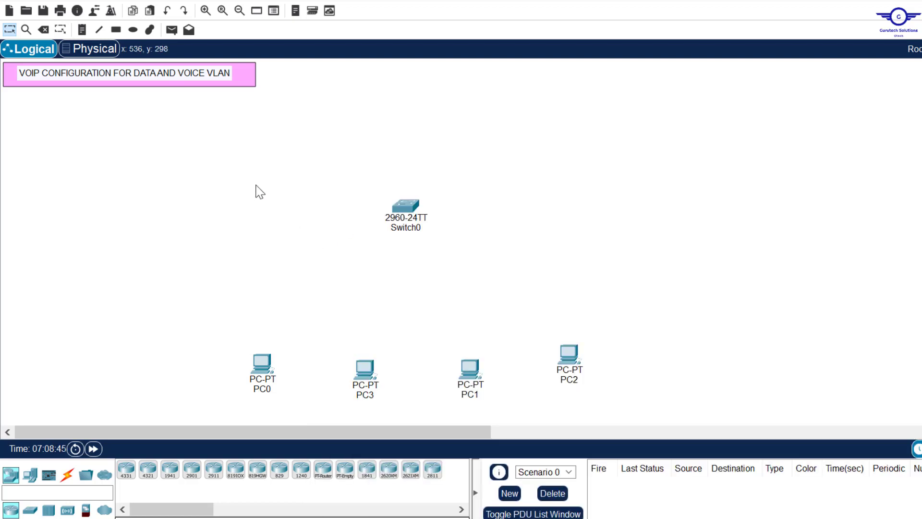
Reposition Switch0 slightly up and to the right above the row of PCs
drag(187, 150, 724, 393)
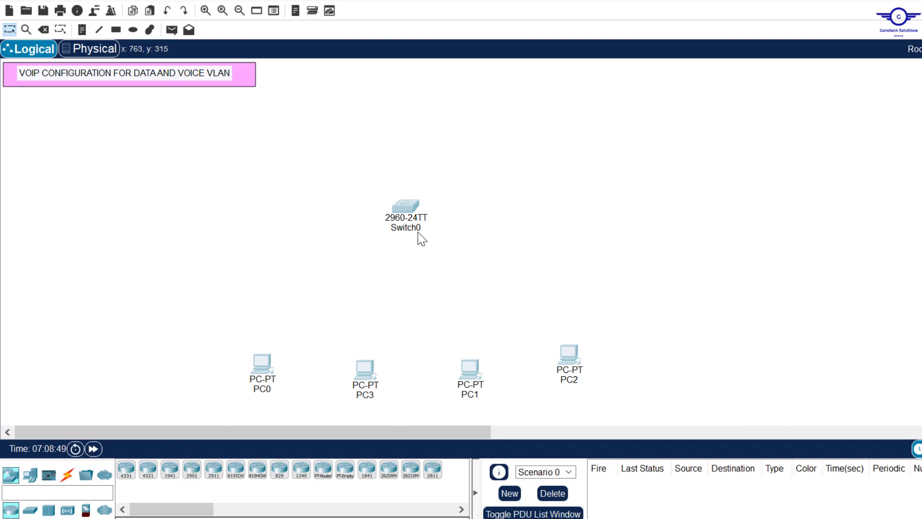
click(399, 240)
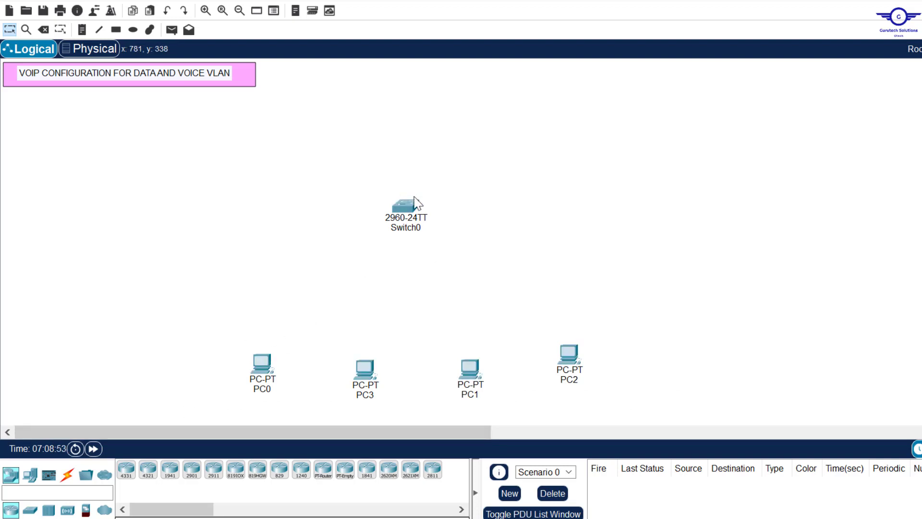
click(415, 212)
drag(415, 211, 426, 207)
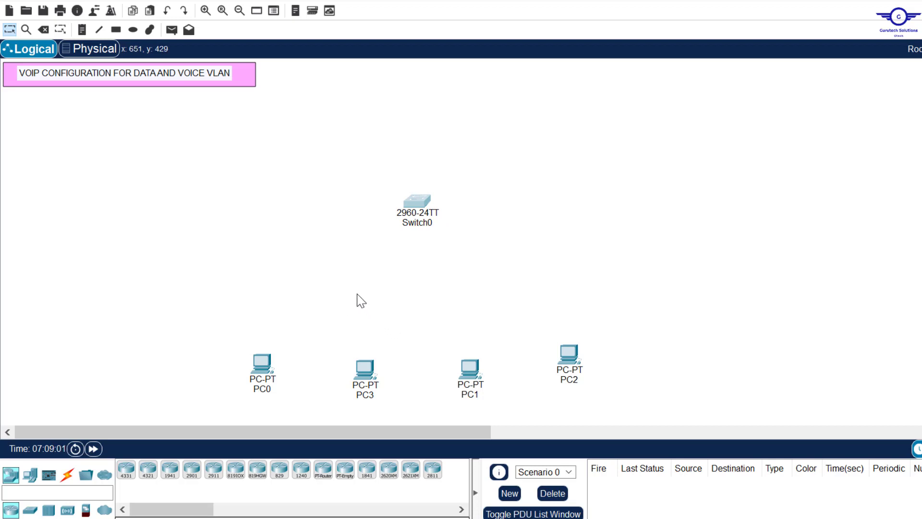
Add four 7960 IP phones in a row between Switch0 and the PCs
click(30, 476)
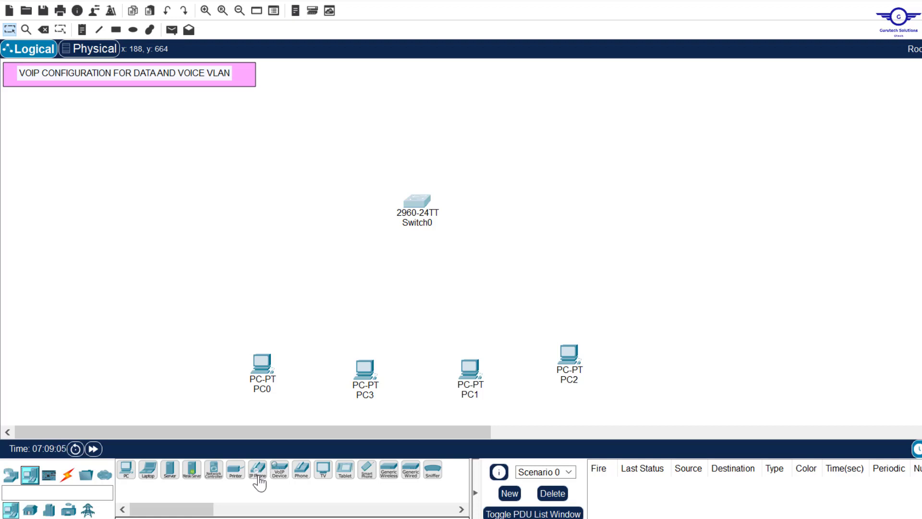
drag(259, 475, 297, 285)
drag(259, 475, 378, 284)
drag(258, 474, 470, 289)
drag(258, 473, 555, 287)
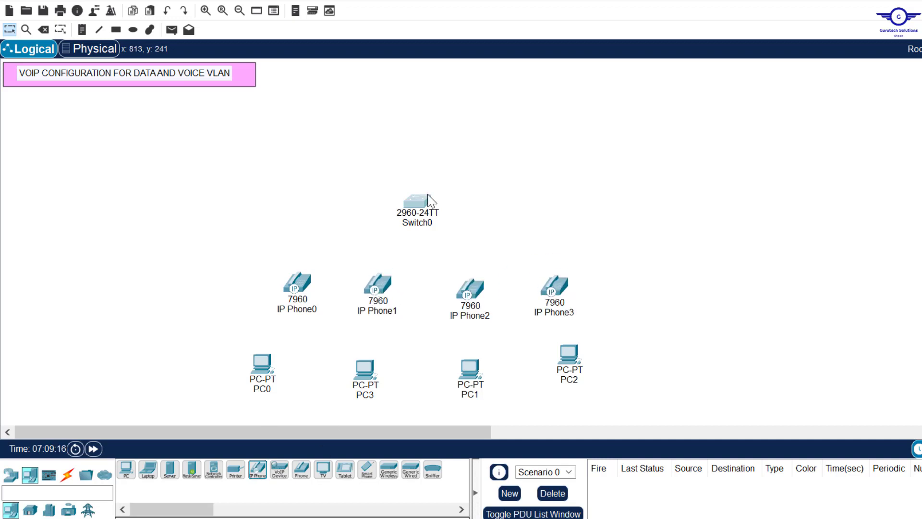
Move Switch0 higher and shift the whole row of four IP phones slightly up
drag(418, 212, 421, 182)
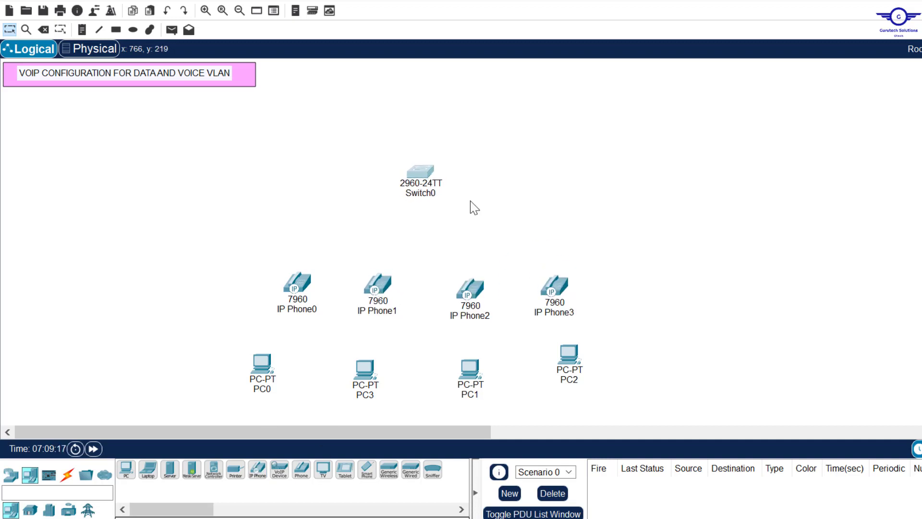
drag(272, 269, 332, 255)
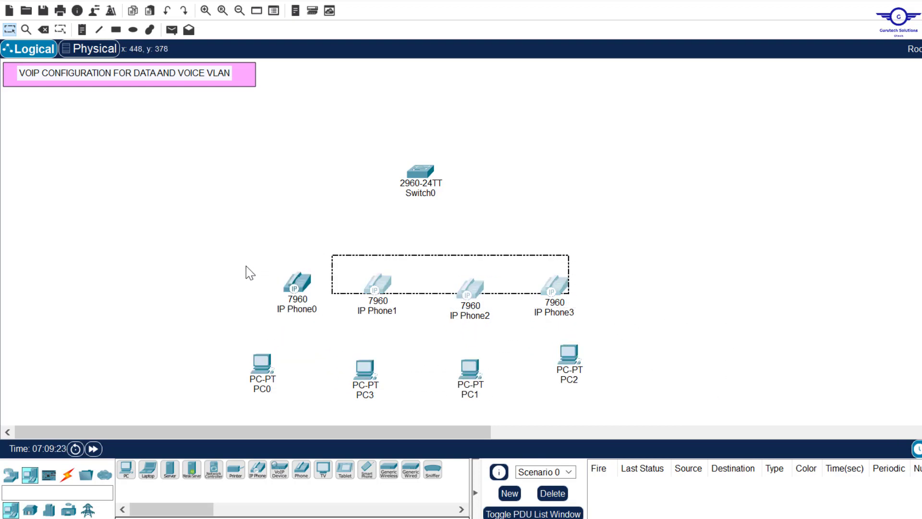
drag(245, 258, 611, 323)
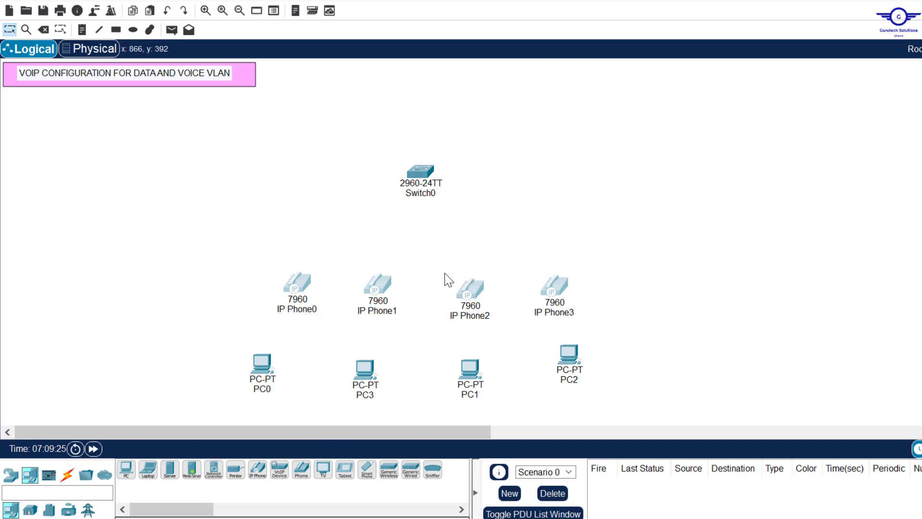
drag(466, 289, 463, 274)
click(523, 193)
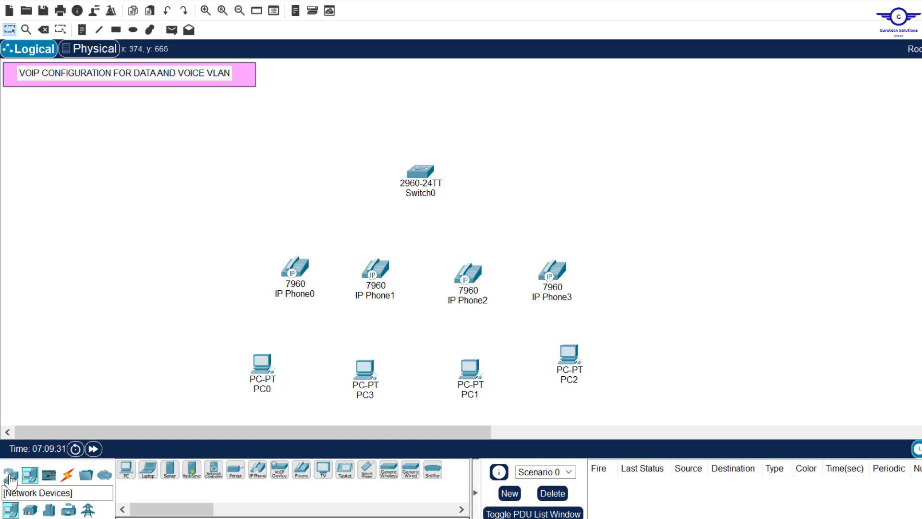
Place a 2811 router above Switch0 and cable it to the switch using the automatic connection type
click(10, 476)
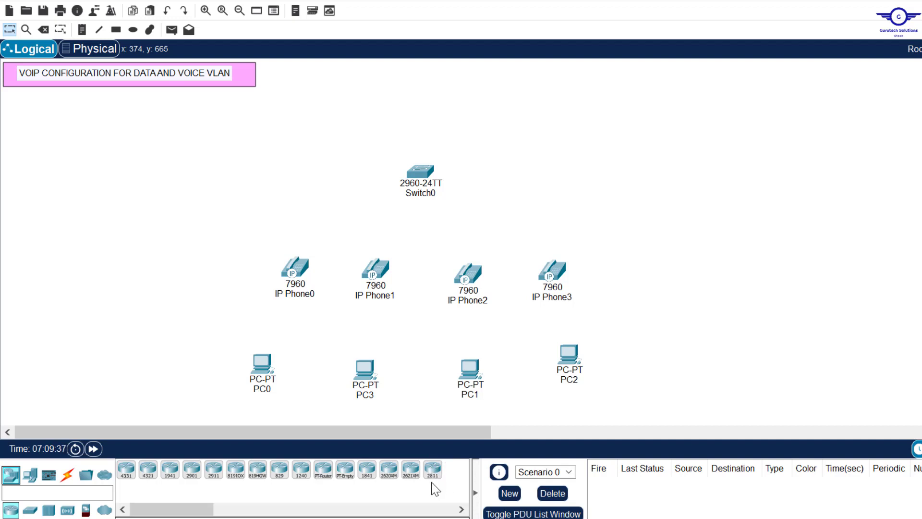
drag(432, 475, 430, 81)
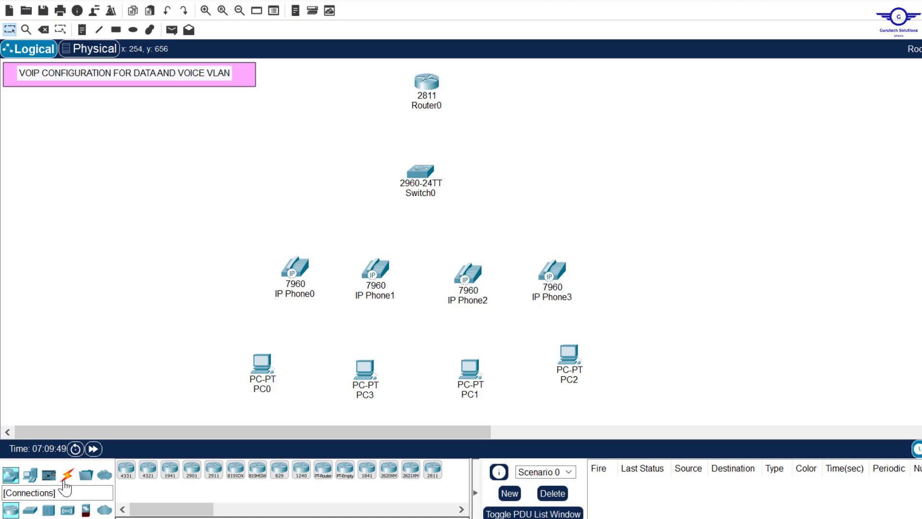
click(68, 475)
click(127, 470)
click(427, 82)
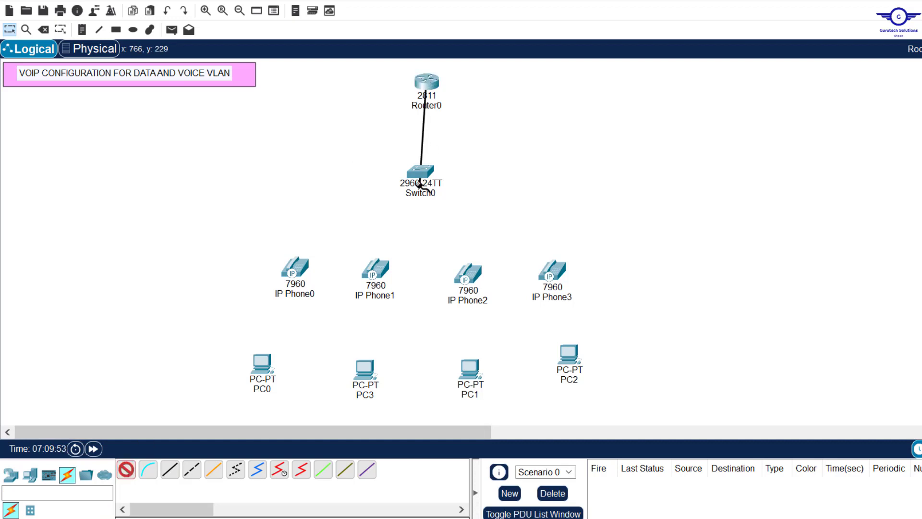
click(420, 170)
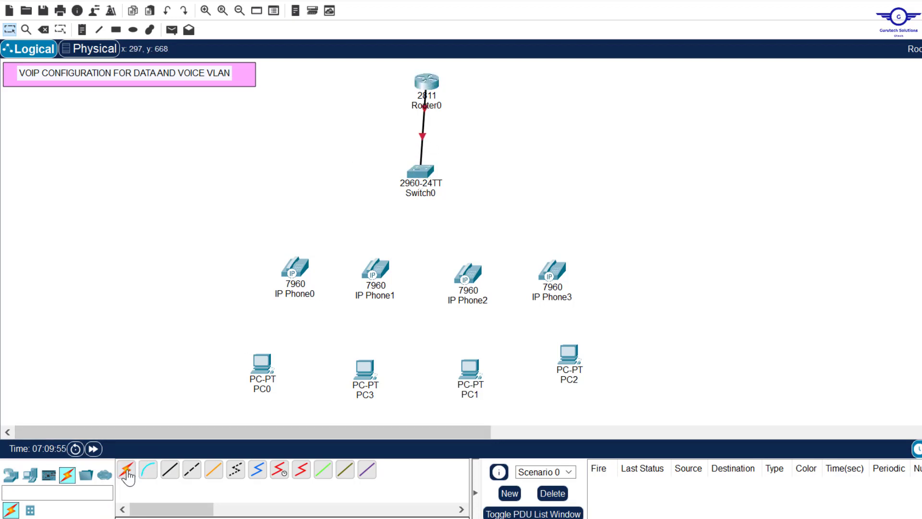
Connect Switch0 to IP Phone0, IP Phone1, IP Phone2 and IP Phone3 with automatically chosen cables
click(425, 177)
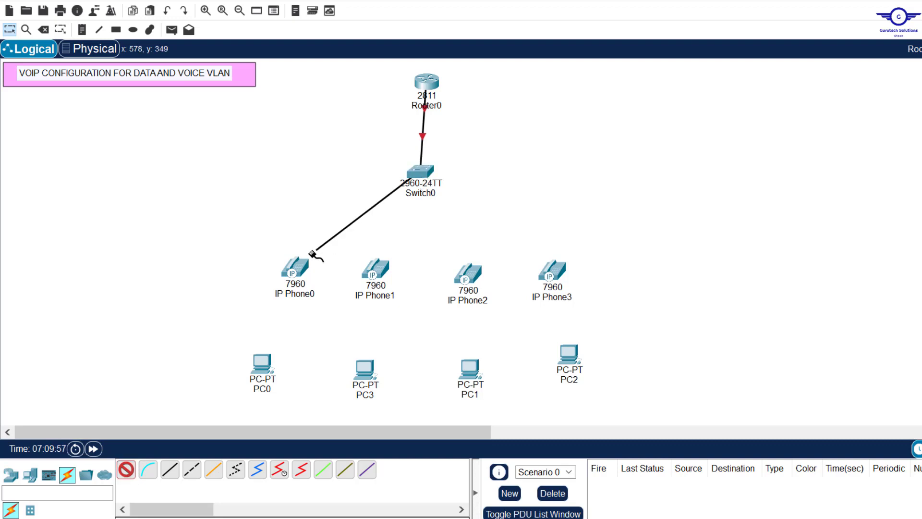
click(294, 264)
click(131, 471)
click(420, 172)
click(376, 269)
click(420, 172)
click(469, 274)
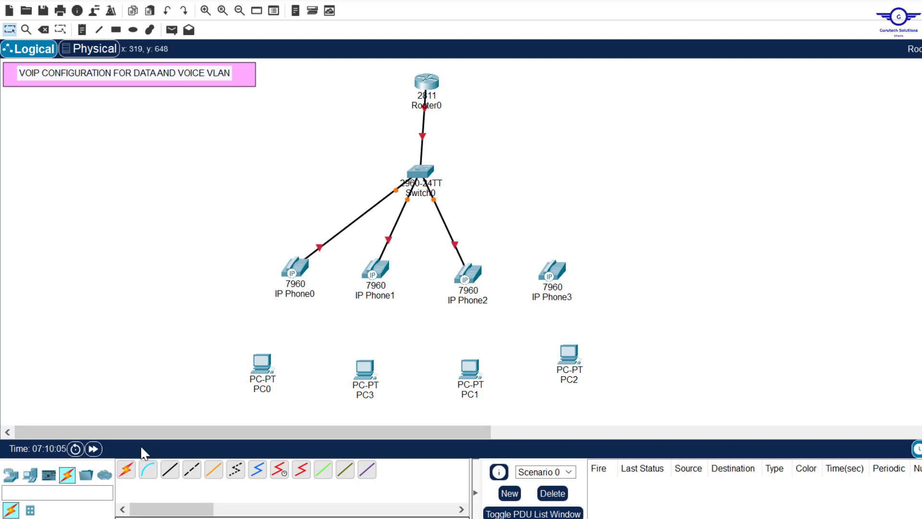
click(131, 470)
click(420, 171)
click(553, 270)
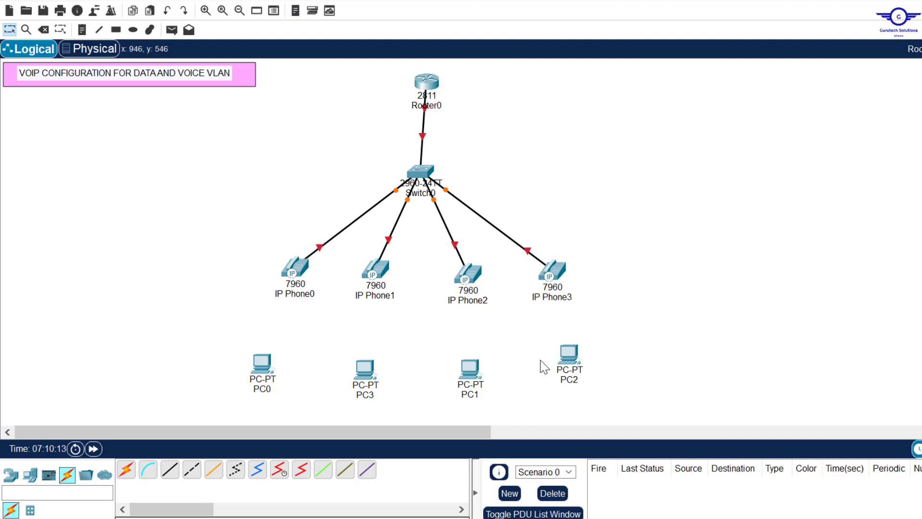
Connect each IP phone to the PC below it: Phone0 to PC0, Phone1 to PC3, Phone2 to PC1, Phone3 to PC2
click(294, 267)
click(262, 363)
click(375, 268)
click(365, 369)
click(468, 273)
click(469, 369)
click(552, 270)
click(570, 353)
Rearrange Switch0 and the four IP phones so the topology is spread out more widely
drag(420, 172, 410, 171)
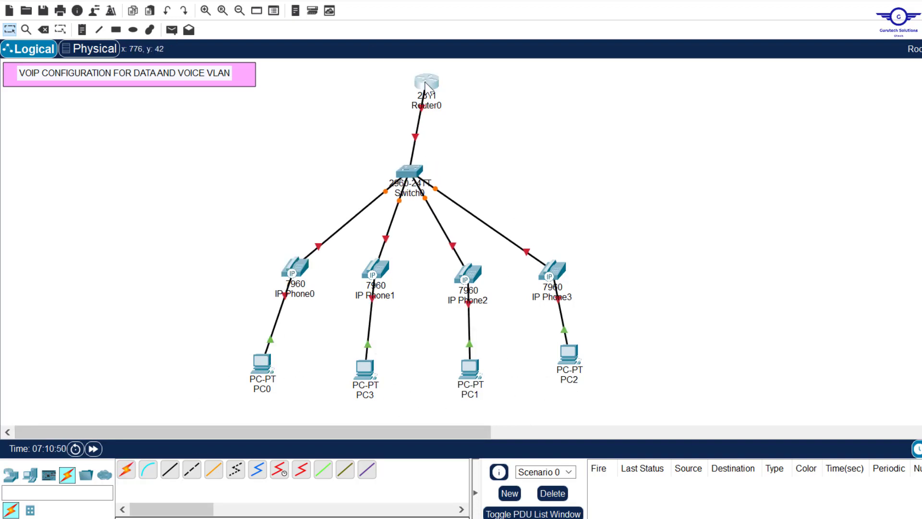
drag(295, 266, 273, 266)
drag(469, 272, 483, 273)
drag(553, 270, 580, 265)
drag(376, 268, 361, 272)
Add a text note reading 172.16.10.0/24 beside the link between the router and Switch0
click(82, 29)
click(441, 124)
text(192.16.10.0/24)
Add a note beside Switch0 listing VOICE with VLAN 33 and NET 172.16.10.0/24
click(462, 168)
text(VOICE)
key(Return)
text(- VLAN 33)
key(Return)
text(- NET 172.16.10.0/24)
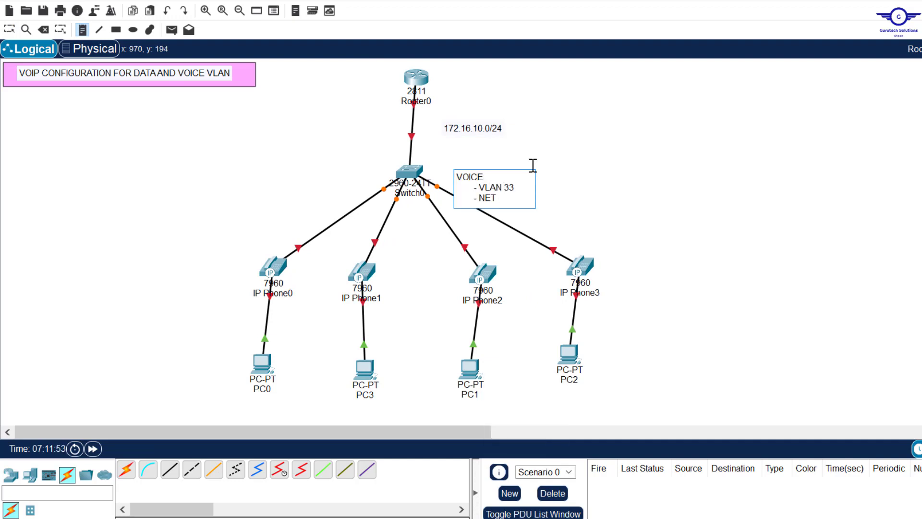
Extend the note with a DATA section listing VLAN 50 and NET 192.168.10.0/24
key(Return)
key(Return)
text(DATA)
key(Return)
text(- VLAN 50)
key(Return)
text(- NET 192.168.10.0/24)
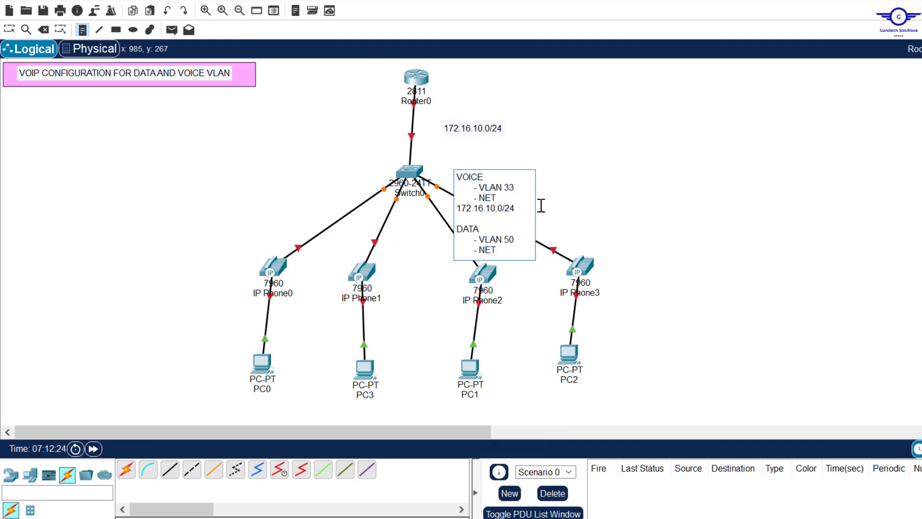
key(Escape)
Delete the separate 172.16.10.0/24 note and move the VOICE/DATA note up beside the router-to-switch link
click(467, 136)
key(Delete)
drag(529, 173, 485, 147)
Draw a pink rectangle framing the VOICE/DATA note
click(118, 33)
drag(445, 110, 587, 204)
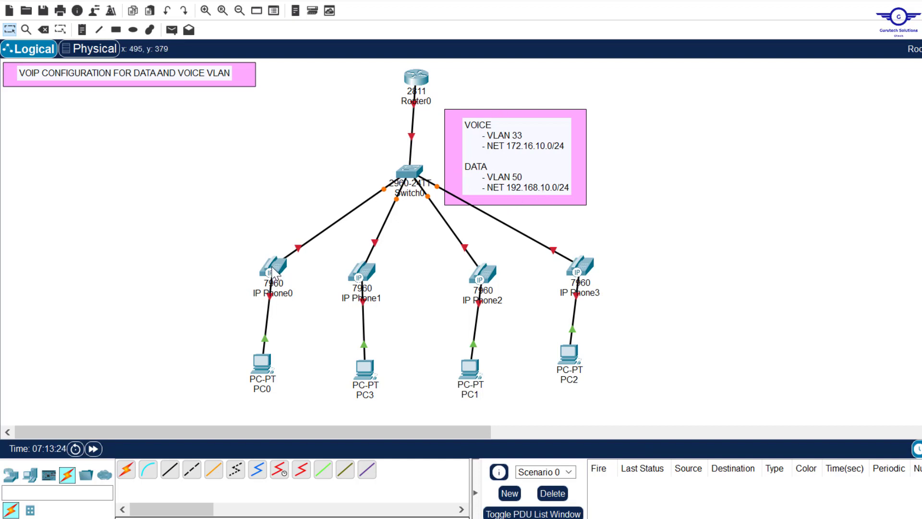
Attach the IP_PHONE_POWER_ADAPTER to each of the four IP phones, starting with IP Phone0
mouse_move(272, 272)
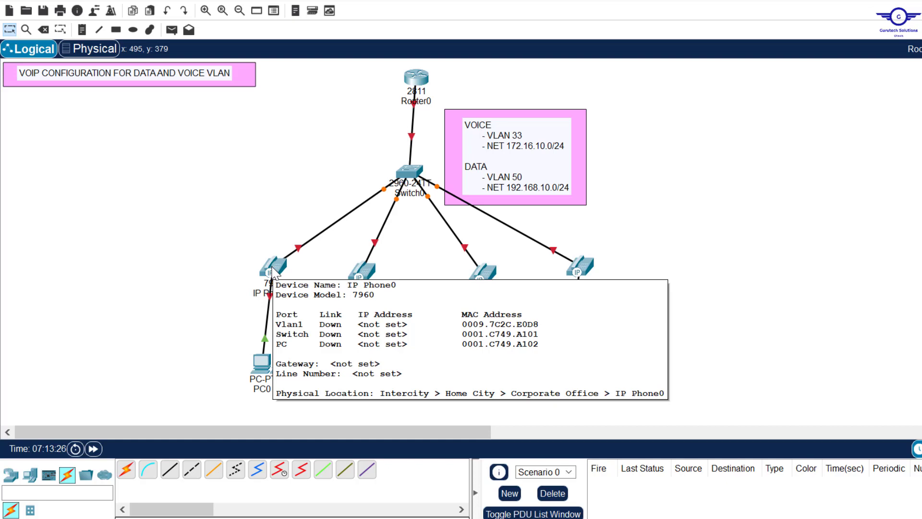
click(273, 272)
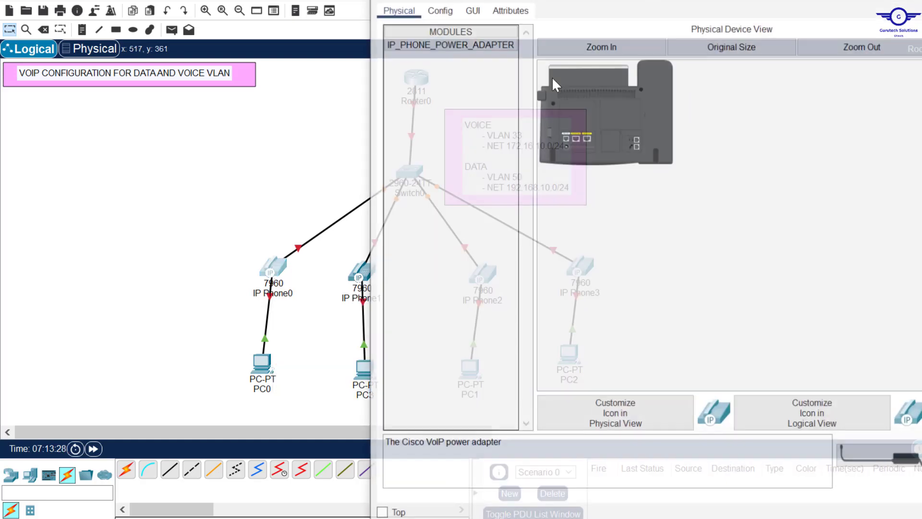
drag(595, 0, 566, 52)
drag(454, 109, 550, 217)
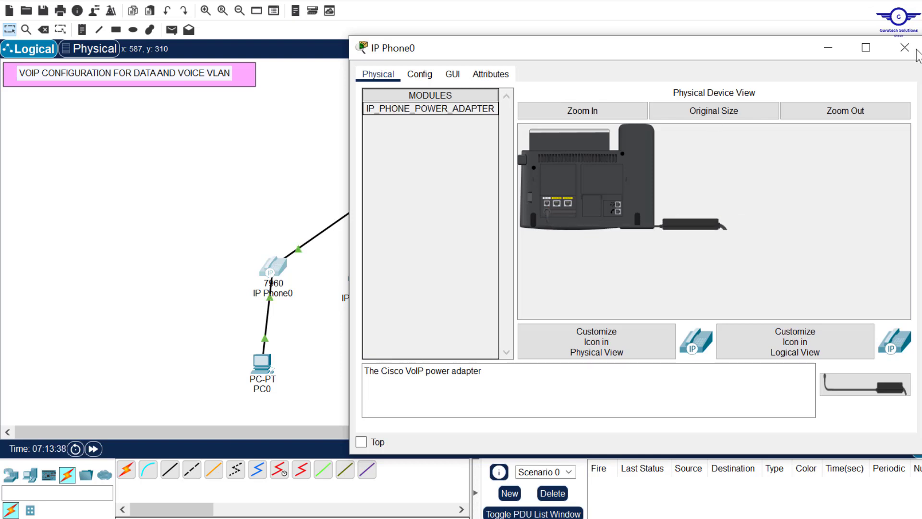
click(905, 47)
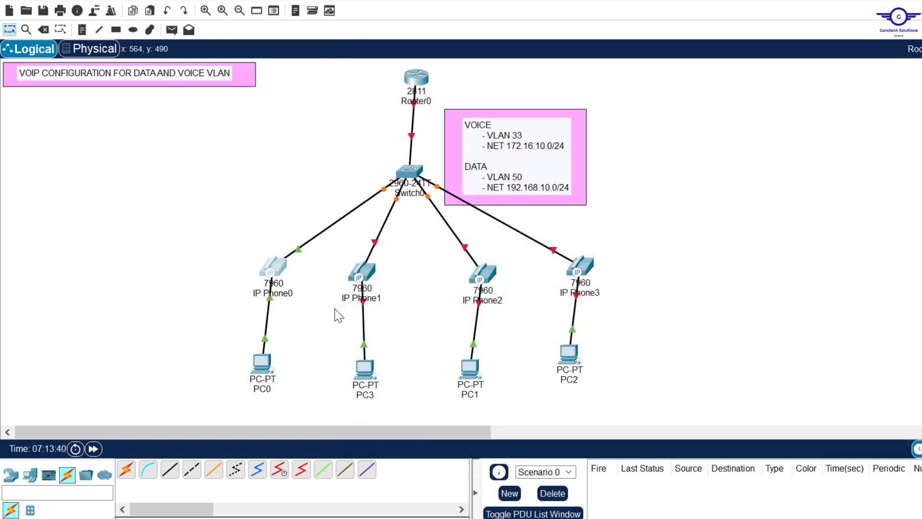
click(363, 275)
key(Escape)
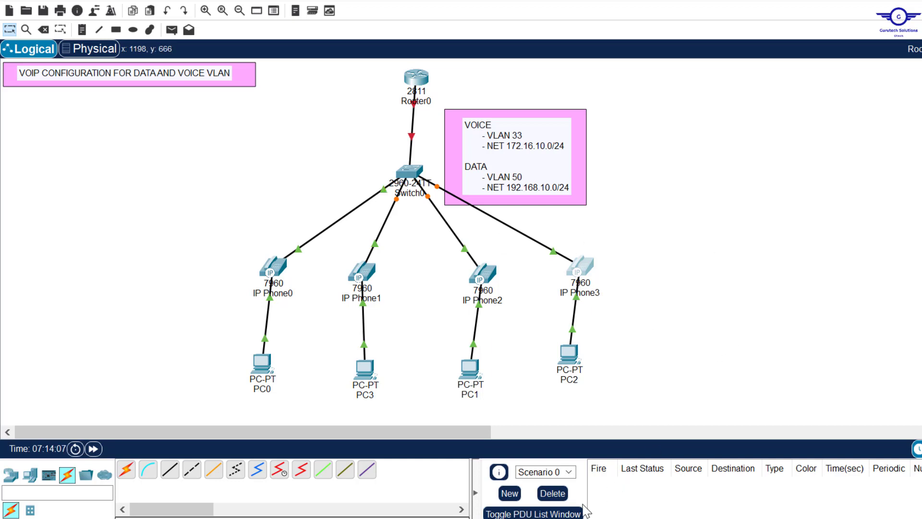
Switch to the Notepad config guide and review tasks 2 and 3 on switchport VLANs and the trunk to the router
key(alt+Tab)
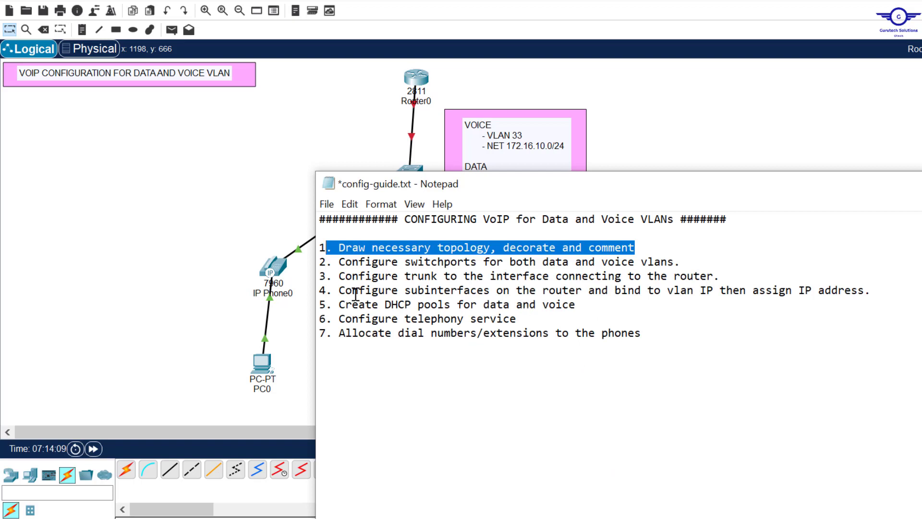
drag(339, 262, 709, 271)
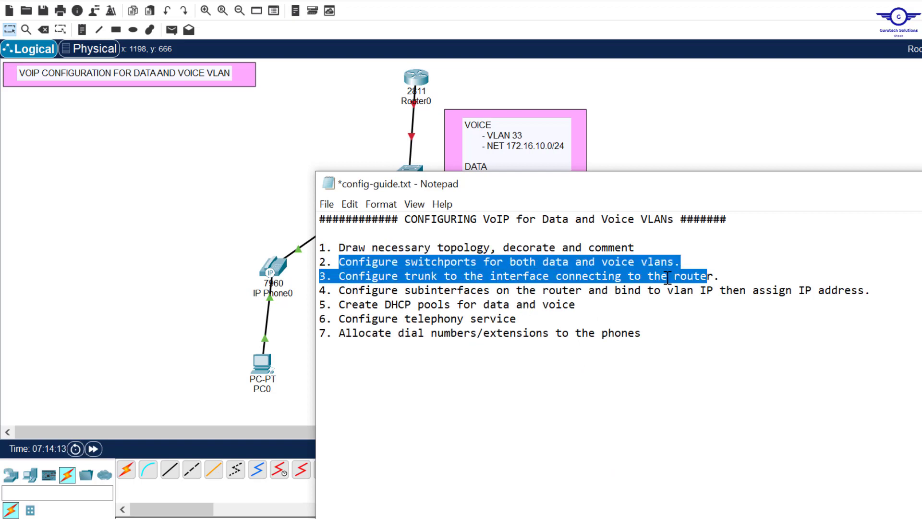
click(704, 132)
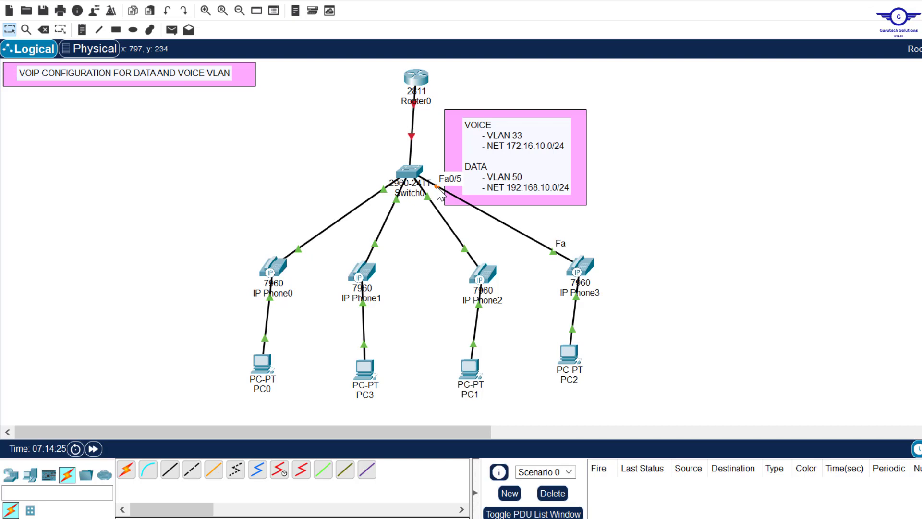
Open Switch0's command-line interface and start a console session at its user prompt
click(412, 173)
drag(523, 1, 445, 233)
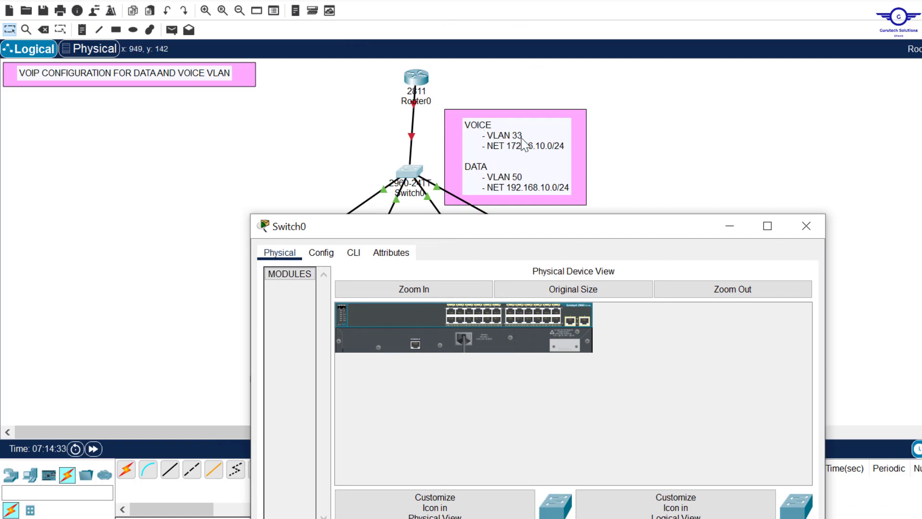
drag(525, 230, 565, 63)
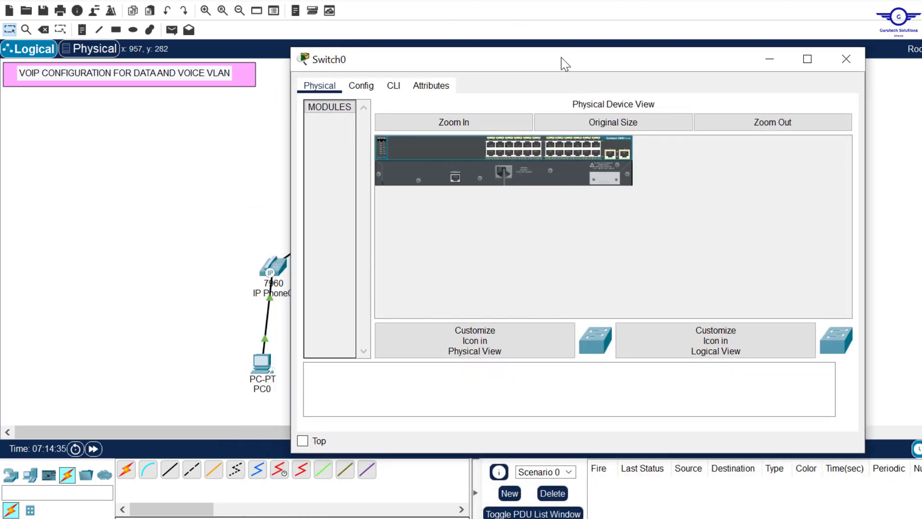
click(393, 85)
key(Return)
key(Return)
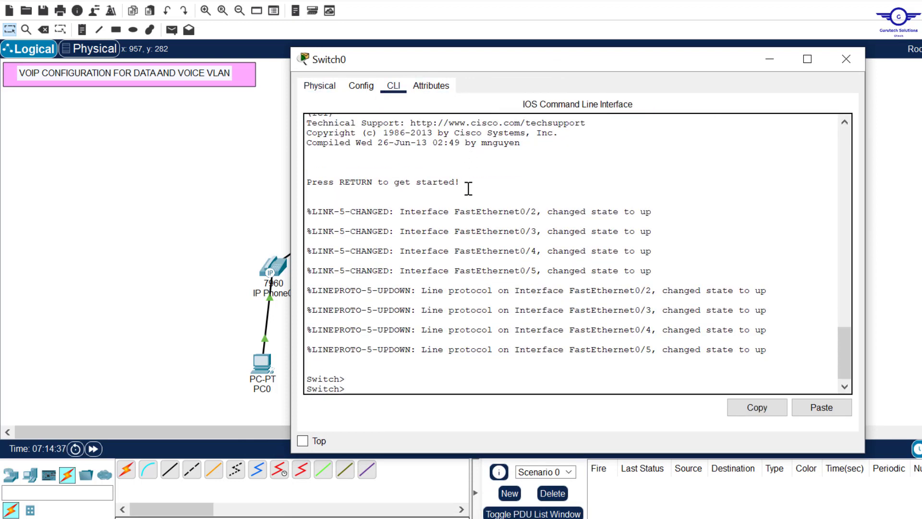
Enter privileged EXEC mode on Switch0 and start global configuration mode from the terminal
text(EN)
key(Return)
text(CON)
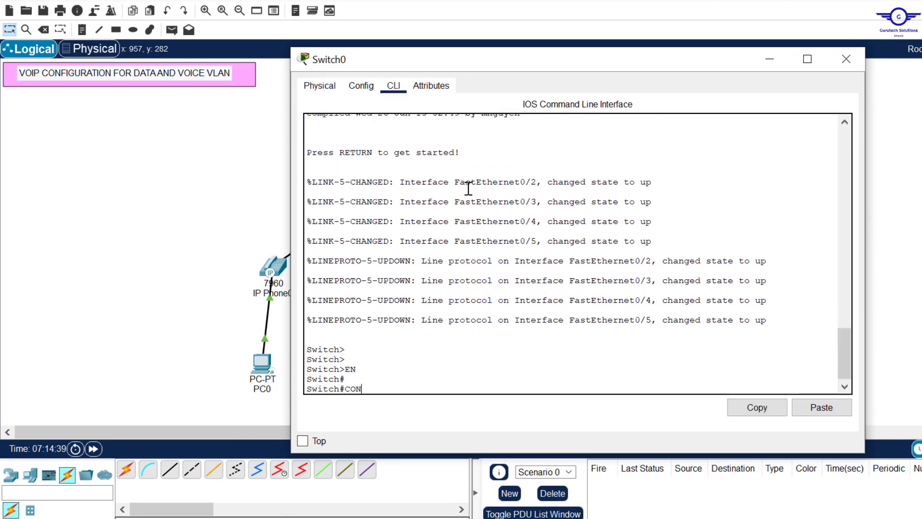
text(F T)
key(Return)
key(Return)
key(Return)
key(Return)
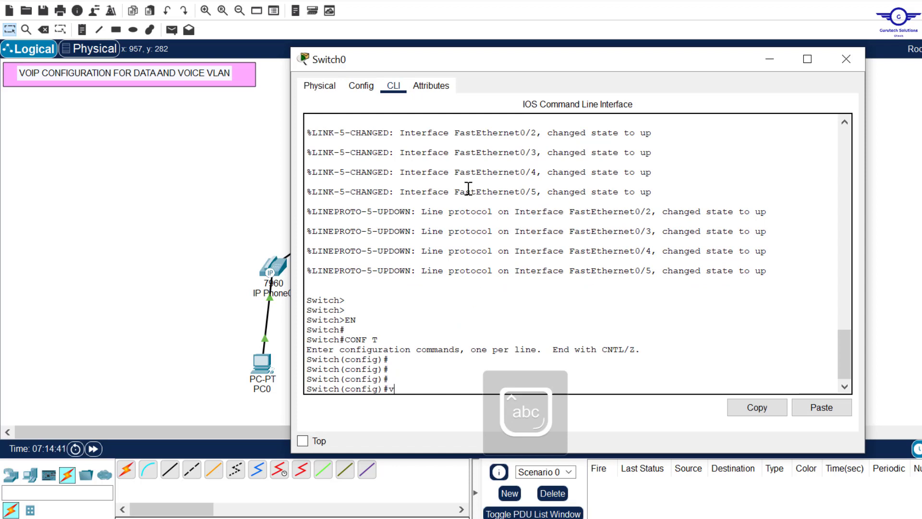
Create VLAN 33 on Switch0, name it VOICE, and return to global configuration mode
text(vlan 33)
key(Return)
text(name)
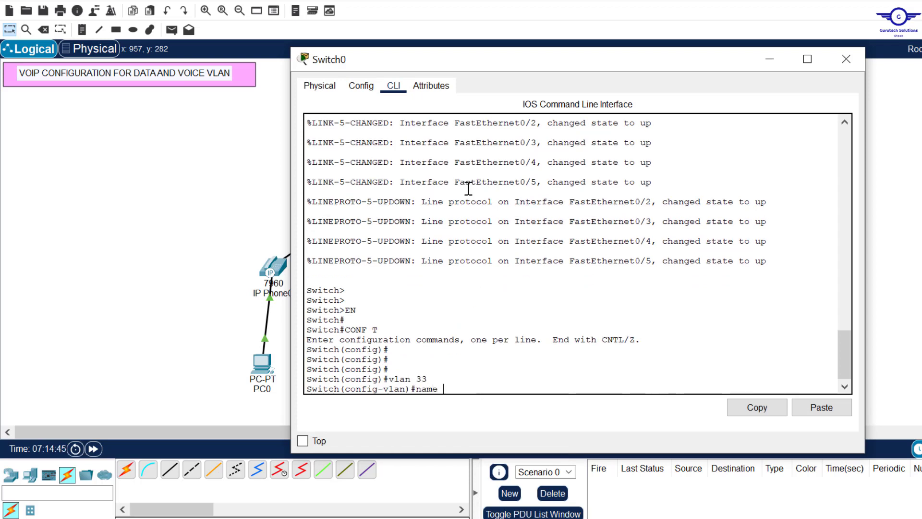
key(Caps_Lock)
text(VOIC)
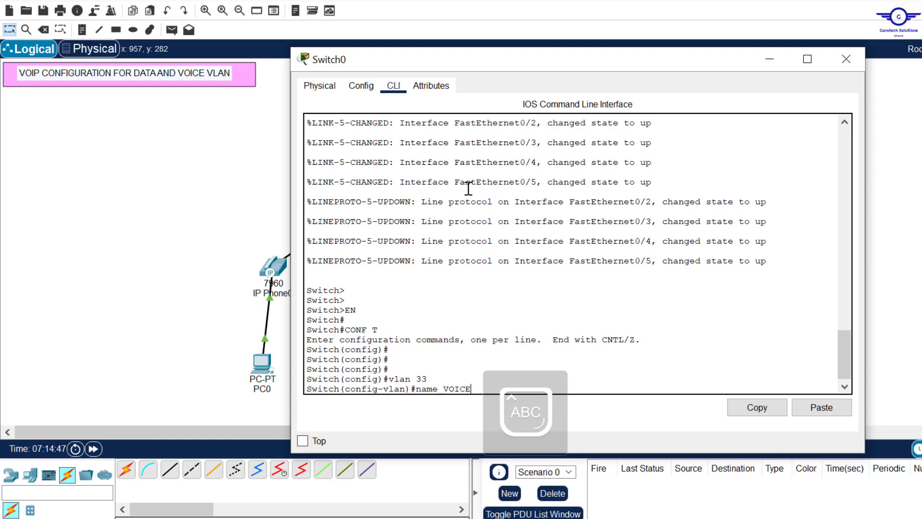
text(E)
key(Return)
text(EX)
key(Return)
key(Return)
key(Return)
key(Return)
Create VLAN 50 on Switch0, name it DATA, and return to global configuration mode
key(Caps_Lock)
text(vlan 50)
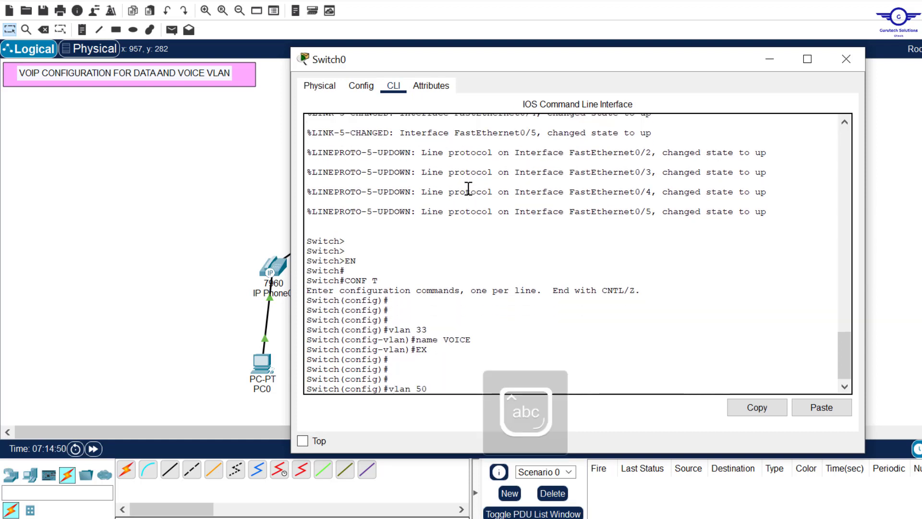
key(Return)
key(Return)
text(name)
key(Caps_Lock)
text(DATA)
key(Return)
text(EX)
key(Return)
key(Return)
key(Return)
Save Switch0's running configuration with do wr and close its window
text(DO WR)
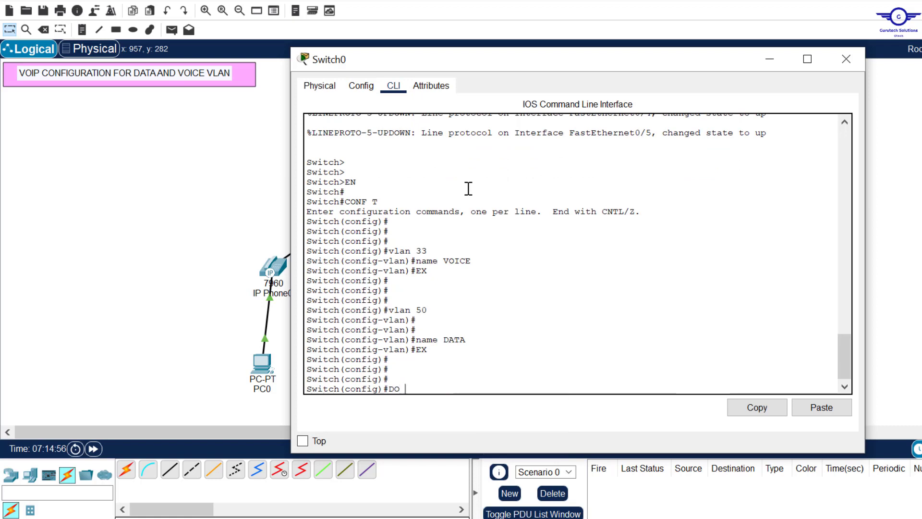
key(Return)
key(Return)
key(Return)
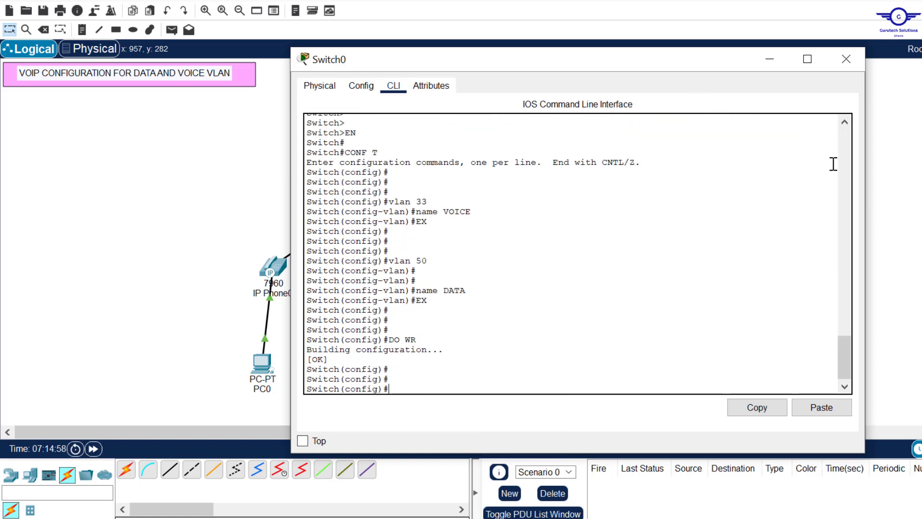
key(alt+F4)
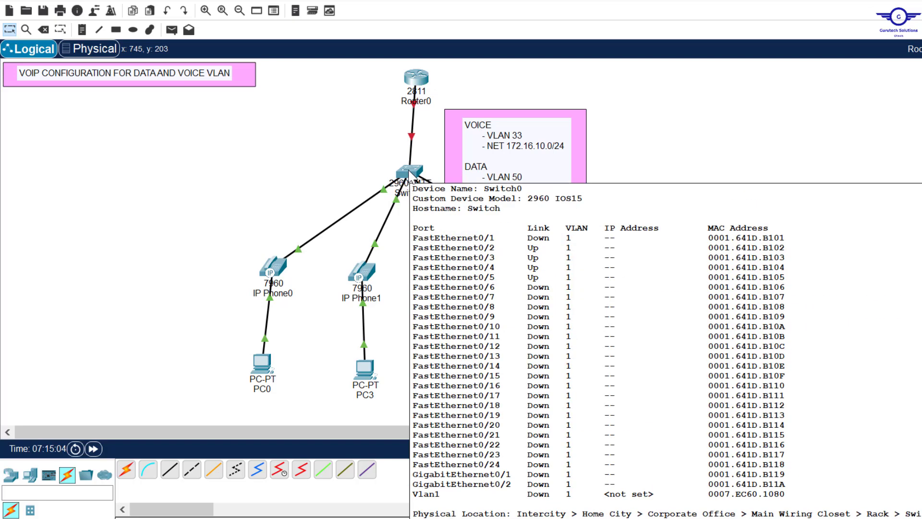
Reopen Switch0's command-line interface and enter configuration for the interface range fa0/2-5
click(409, 171)
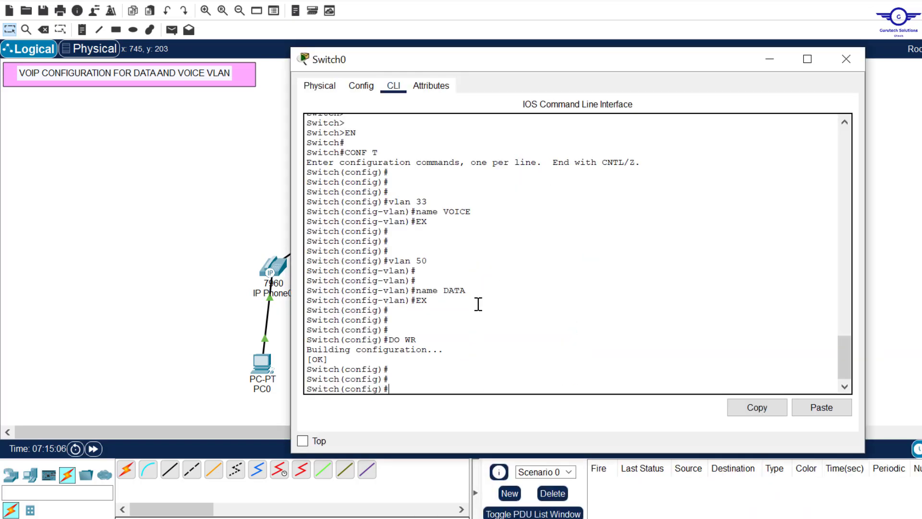
text(int ra)
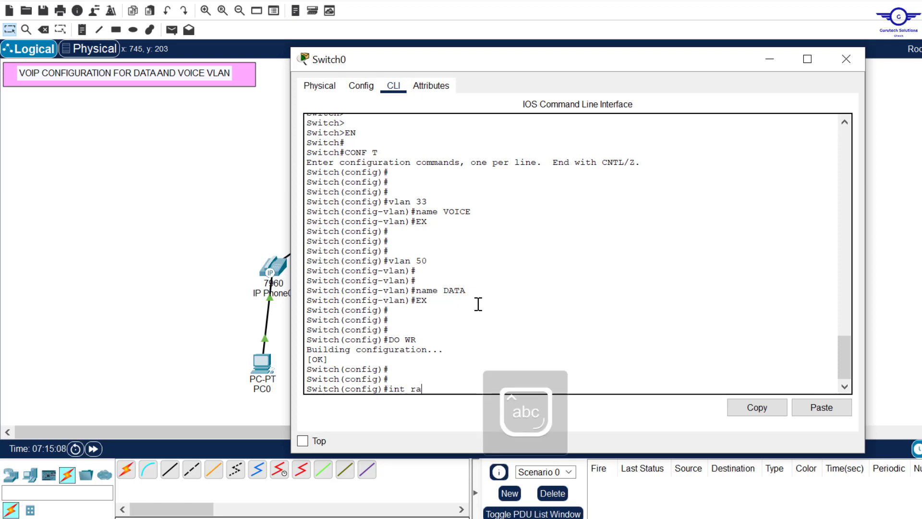
text(nge fa0/)
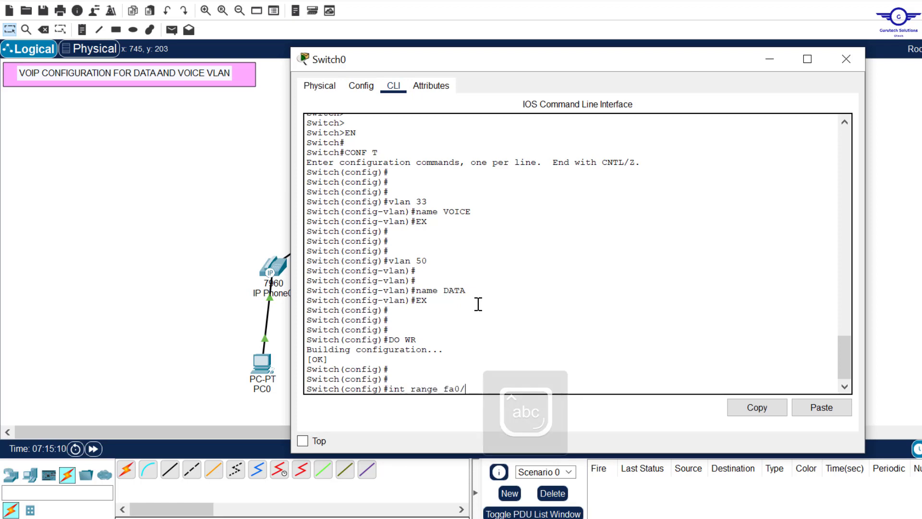
text(2-3)
key(BackSpace)
text(5)
key(Return)
key(Return)
key(Return)
key(Return)
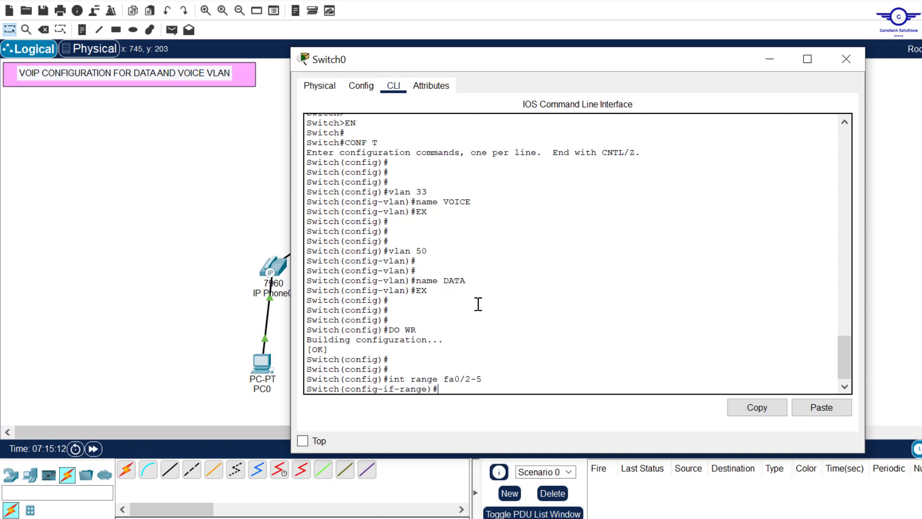
Set the fa0/2-5 switchports to access mode
text(swi)
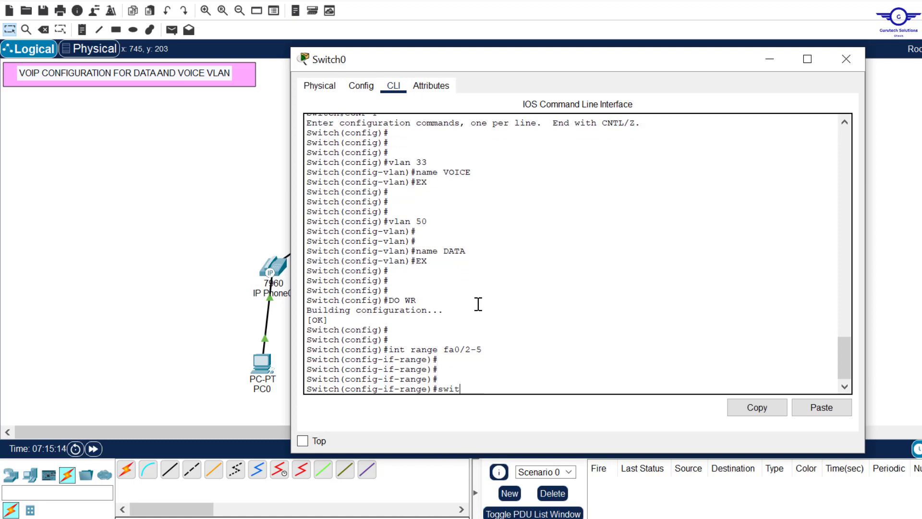
text(t m)
key(Tab)
text(m)
key(Tab)
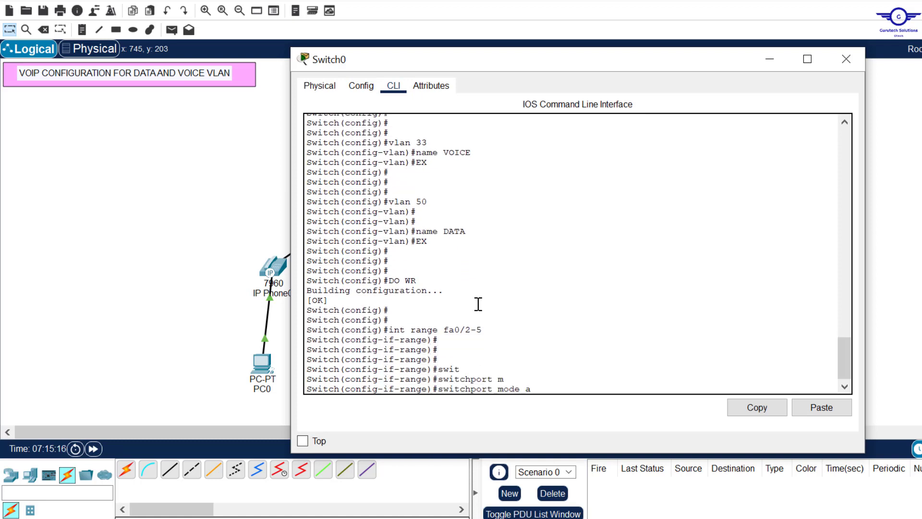
text(a)
key(Tab)
key(Return)
key(Return)
key(Return)
key(Return)
Assign data VLAN 50 as the access VLAN on the fa0/2-5 switchports
text(sw)
key(Tab)
text(a)
key(Tab)
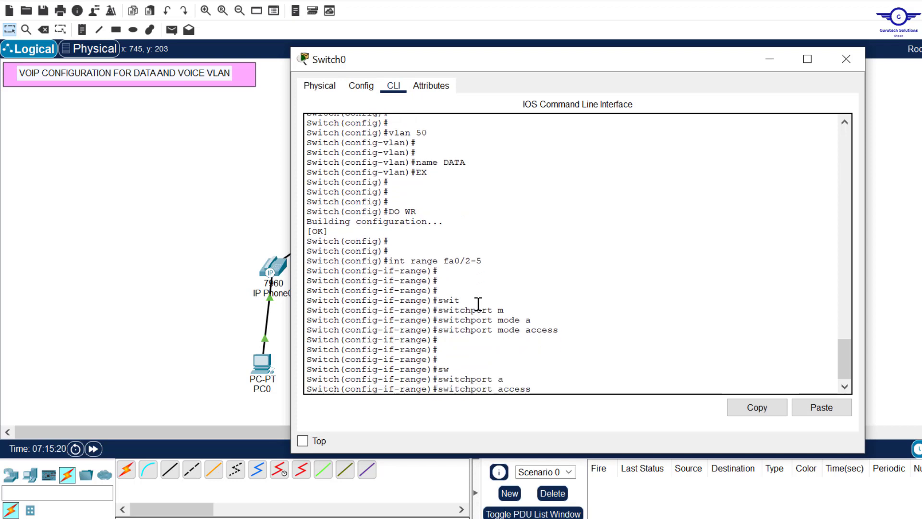
text(v)
key(Tab)
text(50)
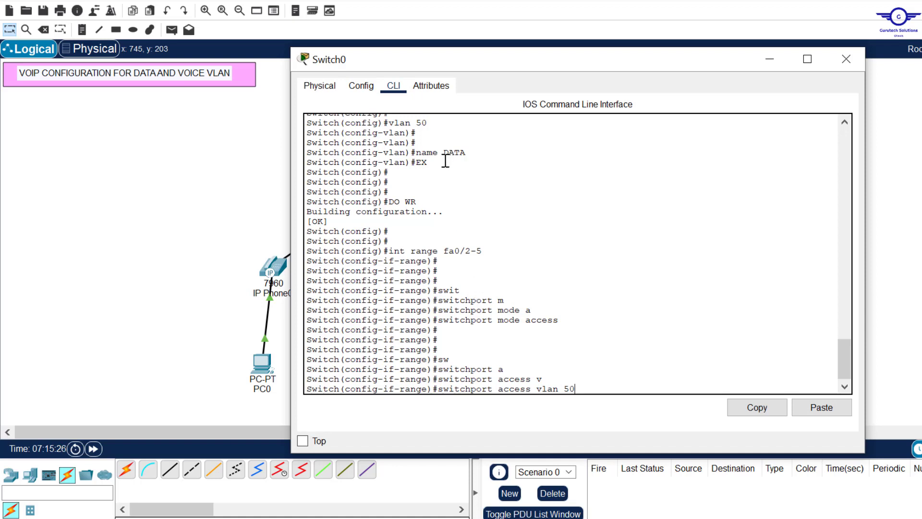
key(Return)
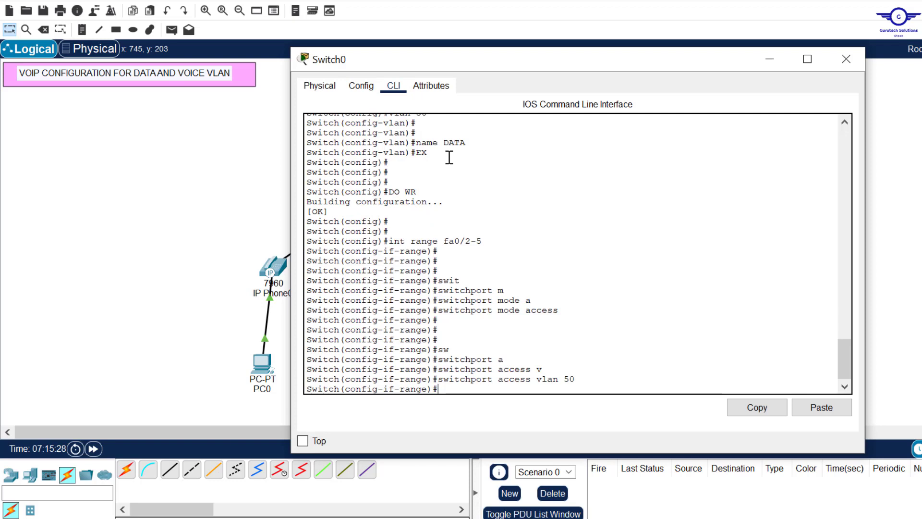
key(Return)
Assign VLAN 33 as the voice VLAN on the fa0/2-5 switchports
text(s)
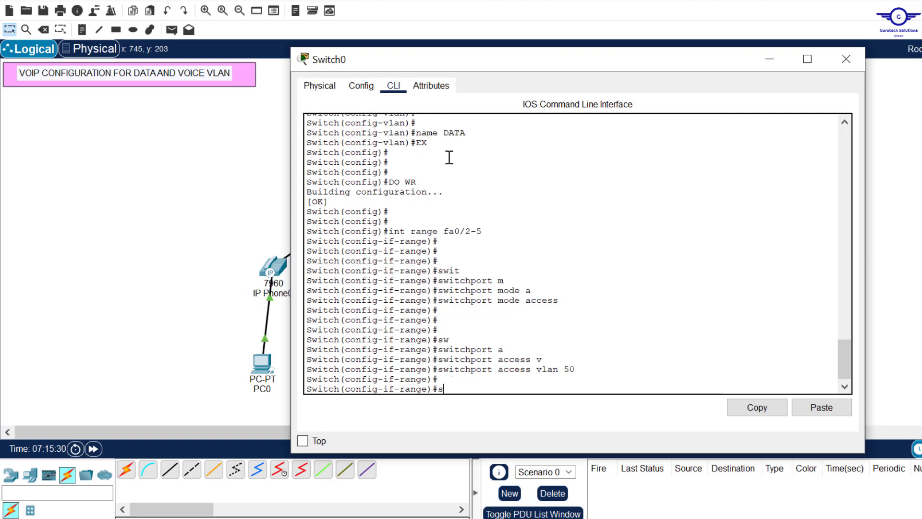
text(witchport)
key(Tab)
text(v)
key(Tab)
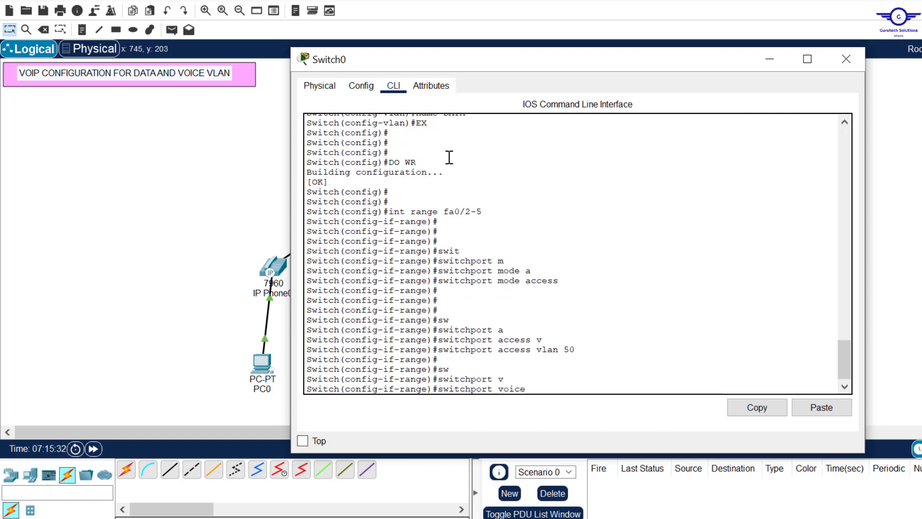
text(v)
key(Tab)
text(33)
key(Return)
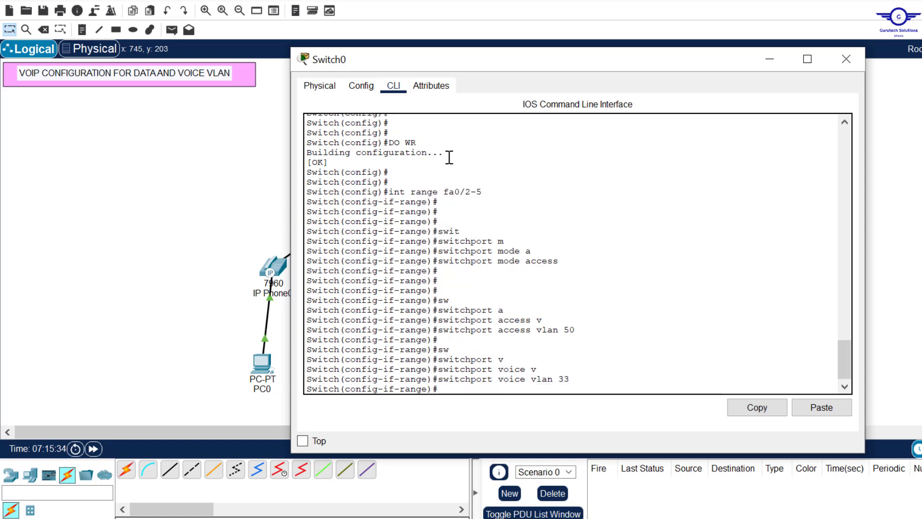
Exit the interface range configuration and save the switch configuration with do wr
text(ex)
key(Return)
key(Return)
key(Return)
key(Return)
text(do wr)
key(Return)
key(Return)
key(Return)
key(Return)
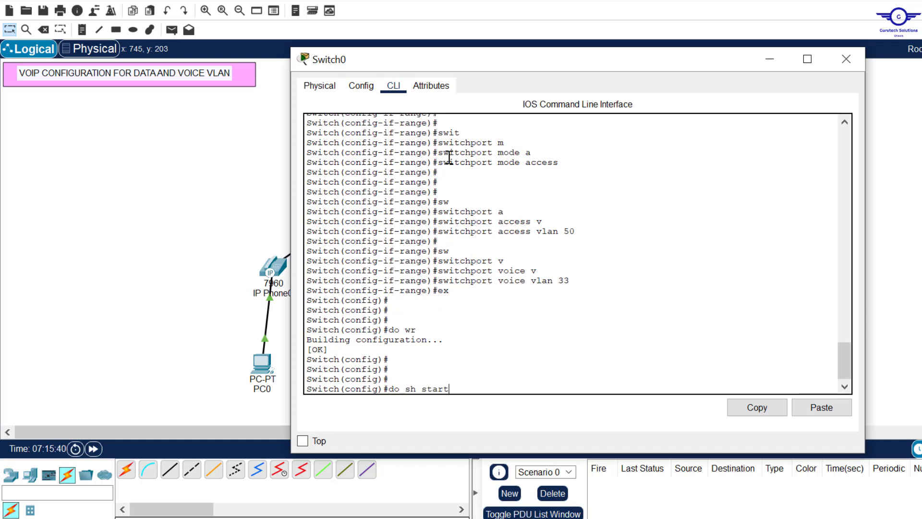
Display Switch0's startup configuration with do sh start and examine the FastEthernet0/2 switchport settings
text(do sh start)
key(Return)
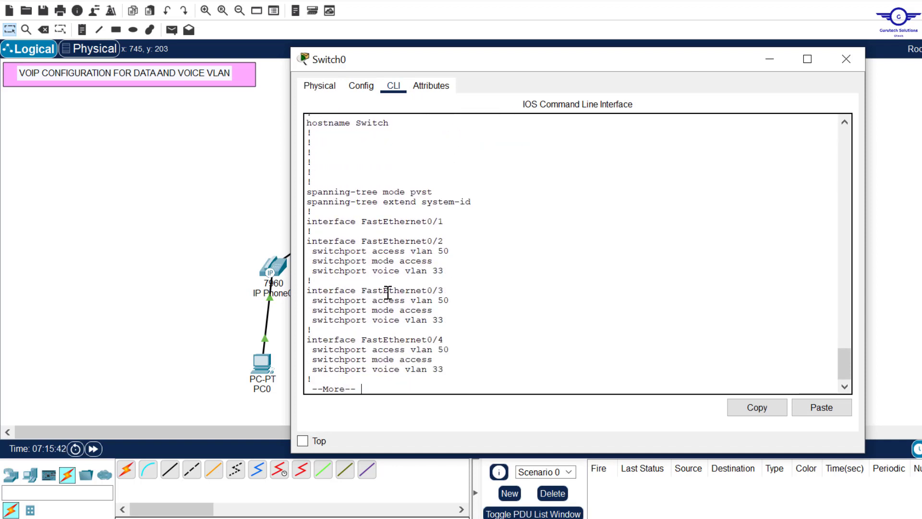
drag(312, 233, 466, 271)
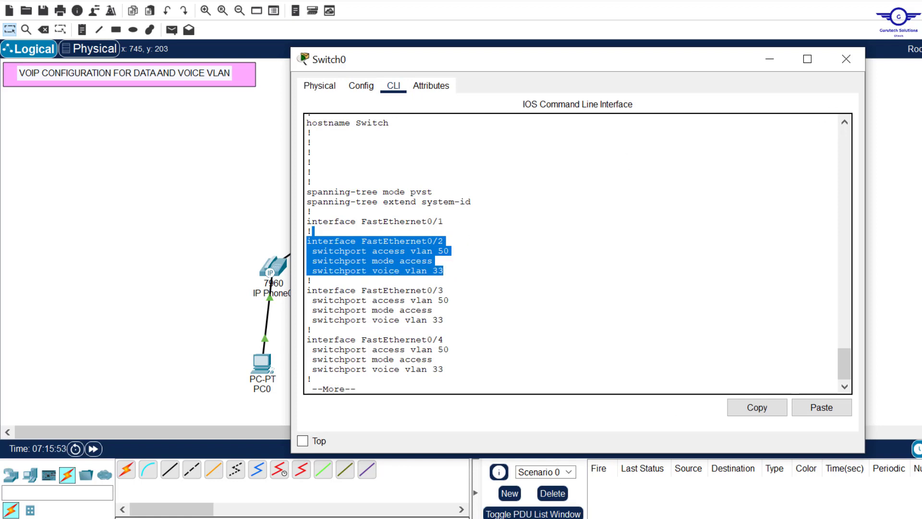
Switch to the Notepad config guide, review task 3 on the trunk to the router, and return to Packet Tracer
key(alt+Tab)
click(542, 290)
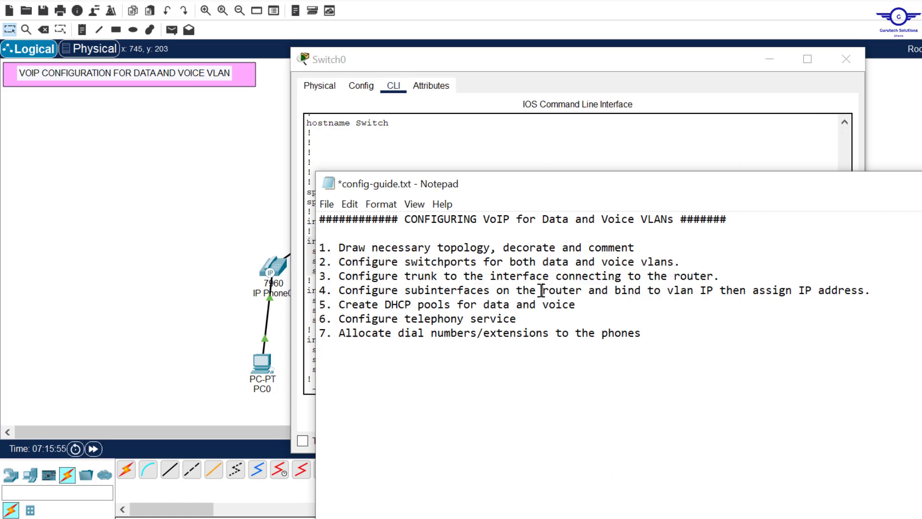
drag(338, 276, 722, 281)
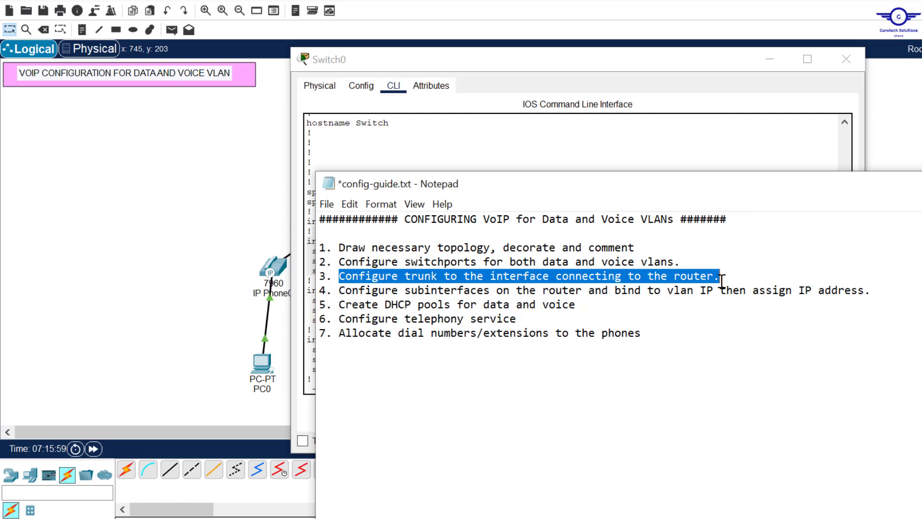
click(241, 189)
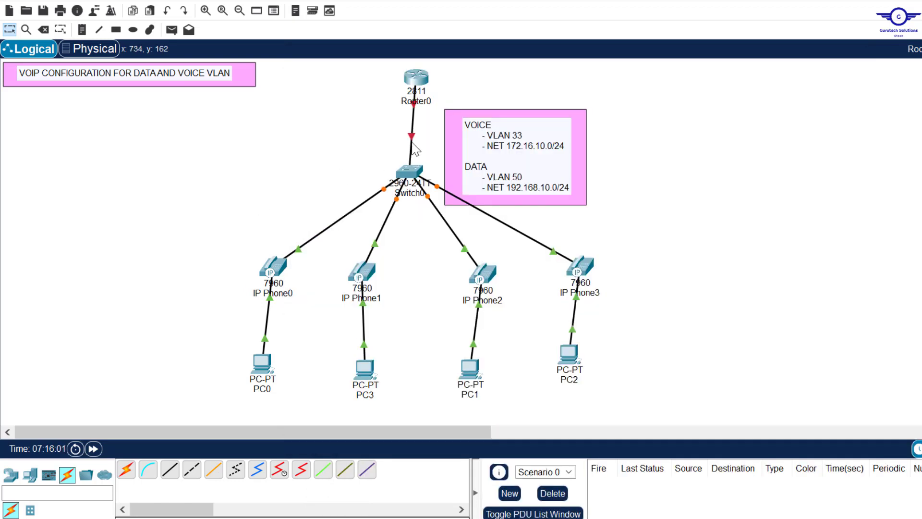
Reopen Switch0's command-line interface, quit the configuration listing, and enter interface configuration for fa0/1
click(412, 177)
click(580, 327)
key(q)
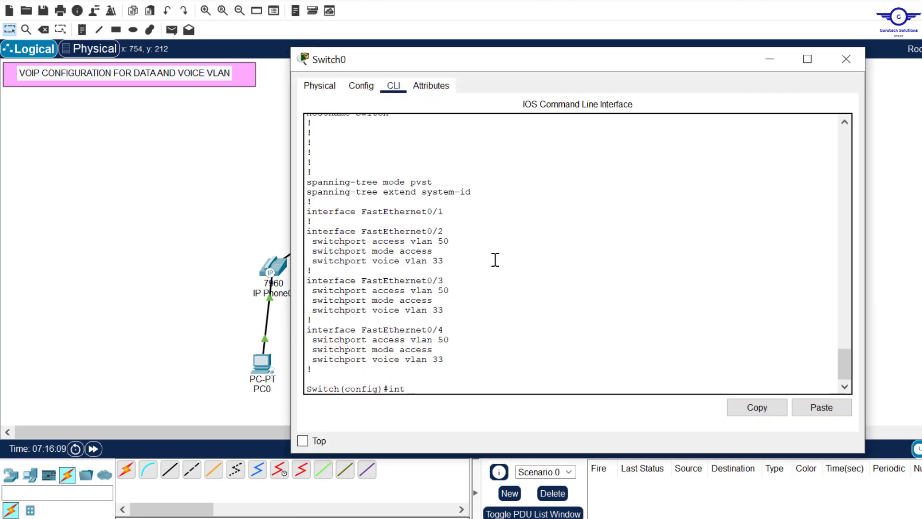
drag(451, 212, 296, 211)
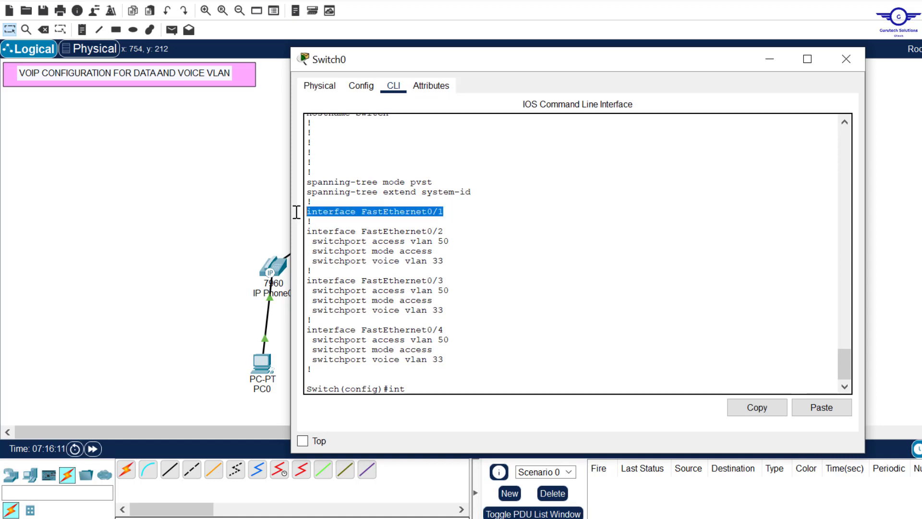
click(447, 384)
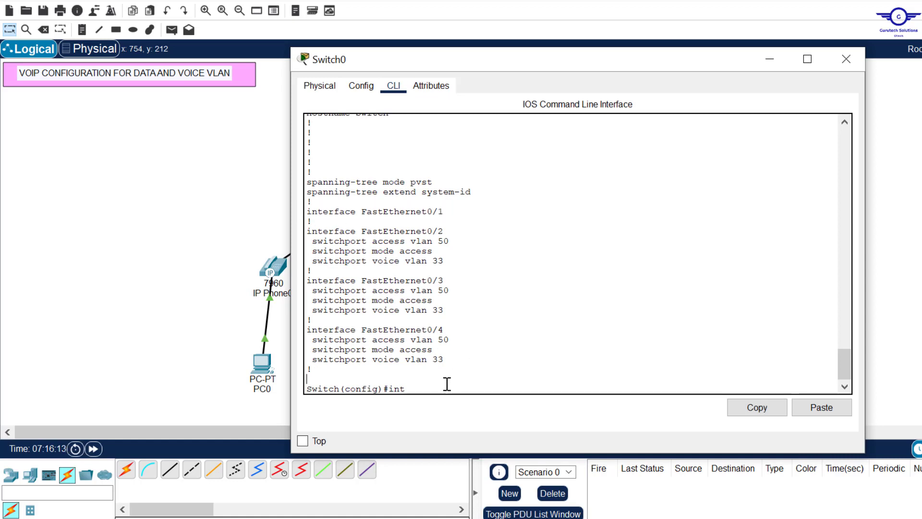
text(int  fa0/1)
key(Return)
key(Return)
key(Return)
Set switchport fa0/1, the link to the router, to trunk mode
text(switchport m)
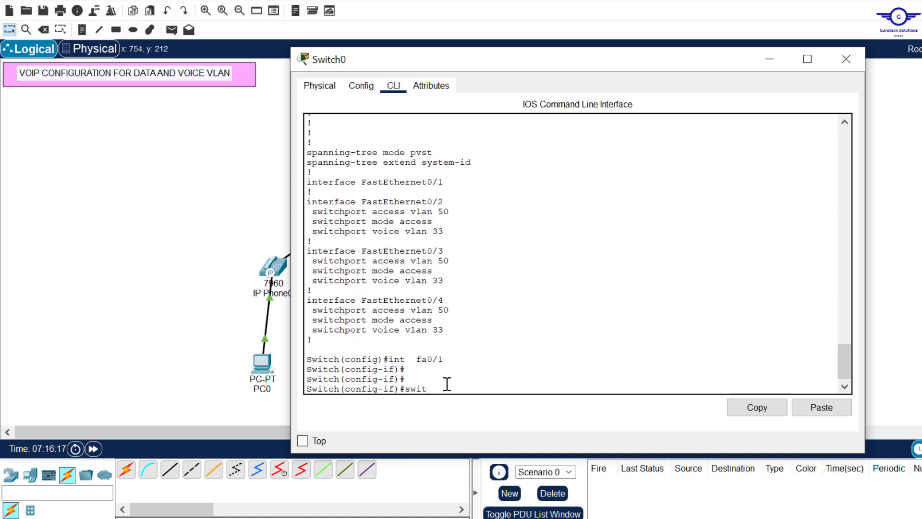
key(Tab)
text(m)
key(Tab)
text(tr)
key(Tab)
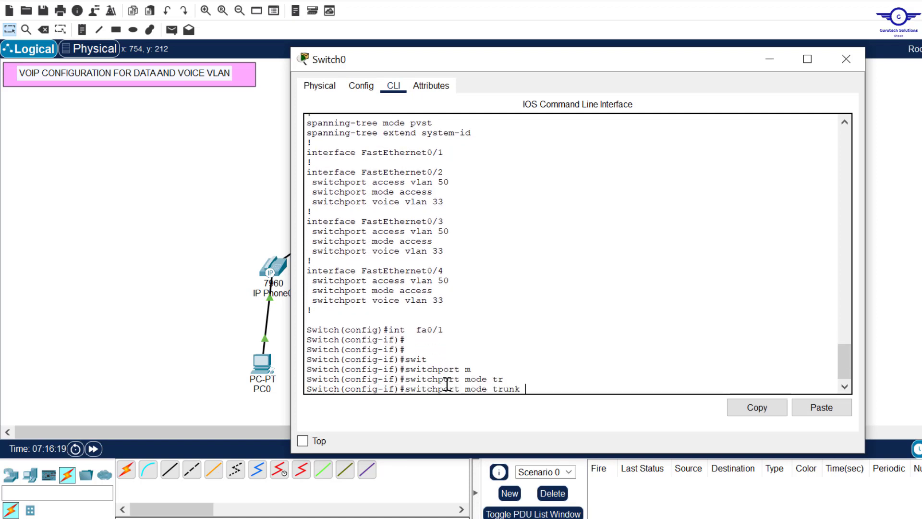
key(Return)
Exit the fa0/1 interface configuration, save with do wr, and close the Switch0 window
text(ex)
key(Return)
key(Return)
key(Return)
key(Return)
text(do wr)
key(Return)
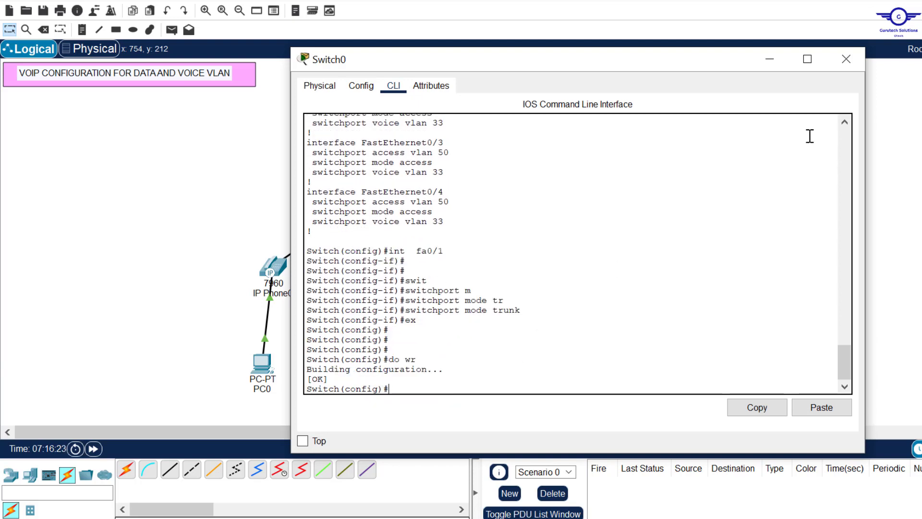
click(846, 59)
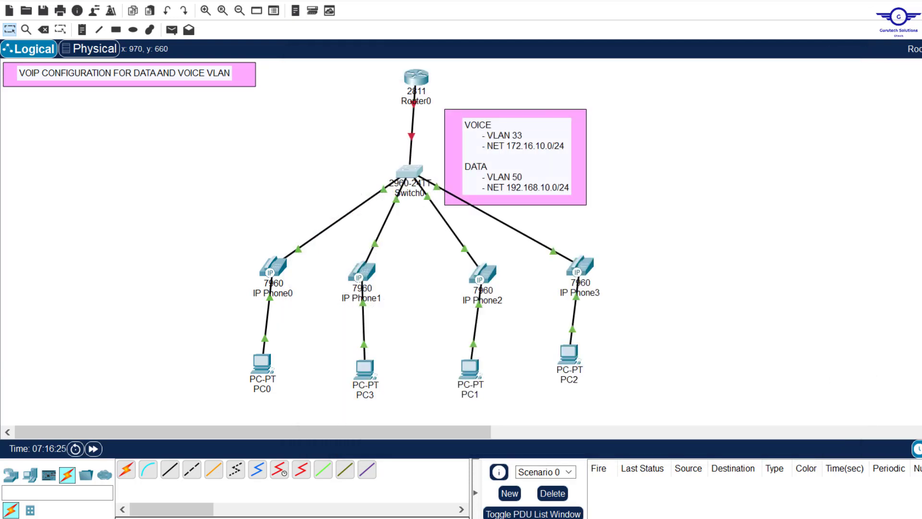
Switch to the Notepad config guide, review task 4 on router subinterfaces, and correct "vlan IP" to "vlan ID"
key(alt+Tab)
drag(346, 290, 869, 291)
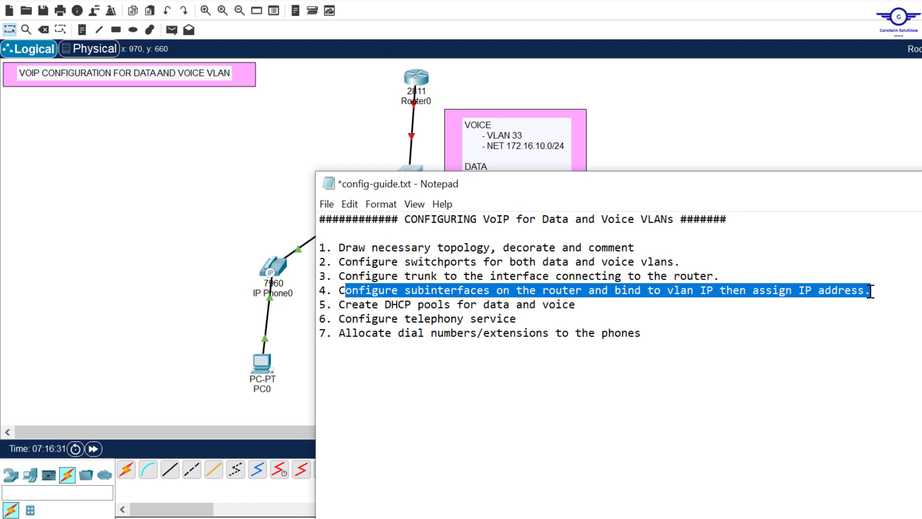
click(705, 290)
key(Delete)
text(D)
key(Caps_Lock)
key(Caps_Lock)
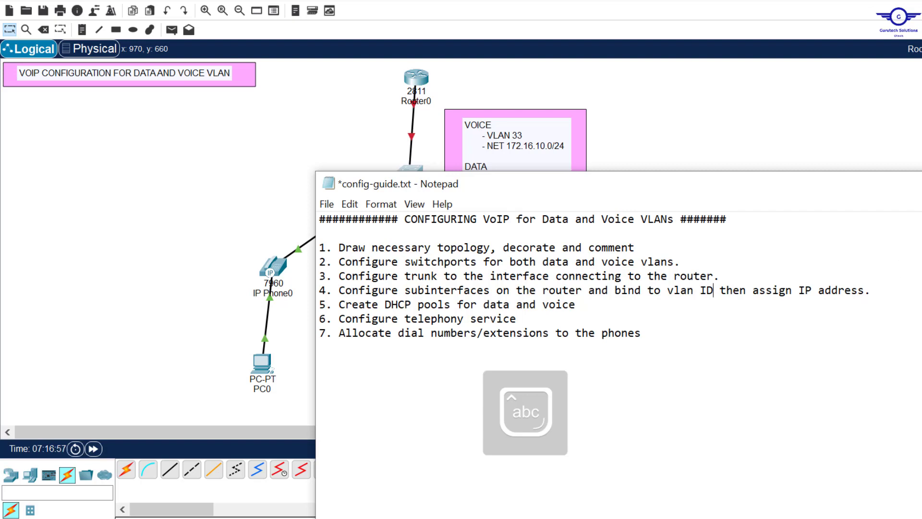
Switch back to Packet Tracer and shift Router0 slightly so it lines up vertically above Switch0
click(558, 166)
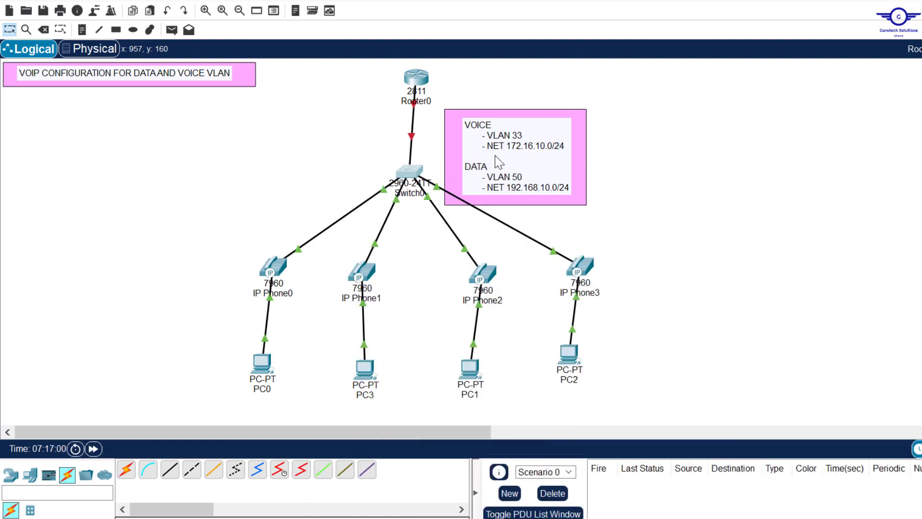
drag(421, 86, 413, 87)
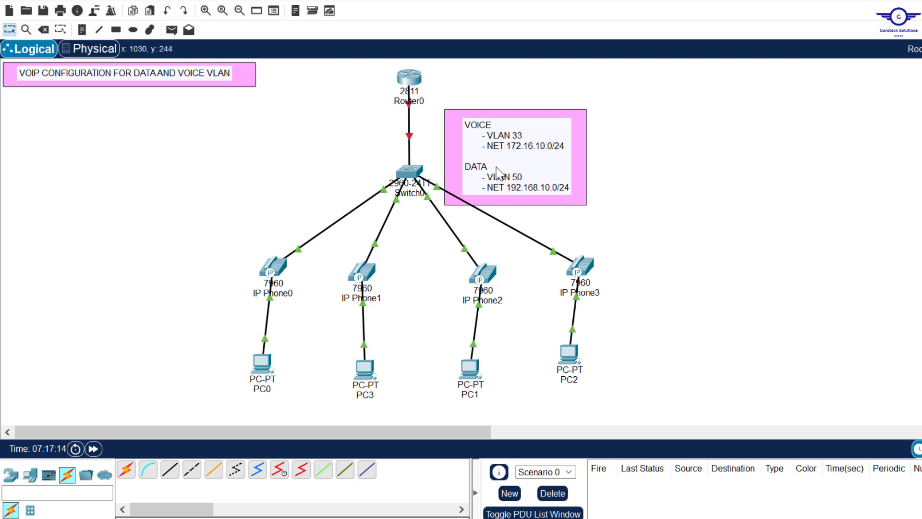
click(409, 79)
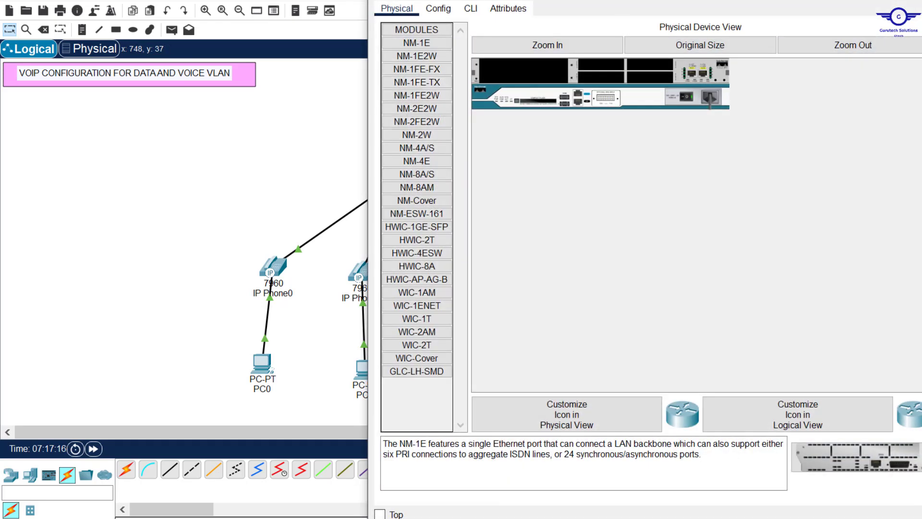
drag(693, 11, 709, 140)
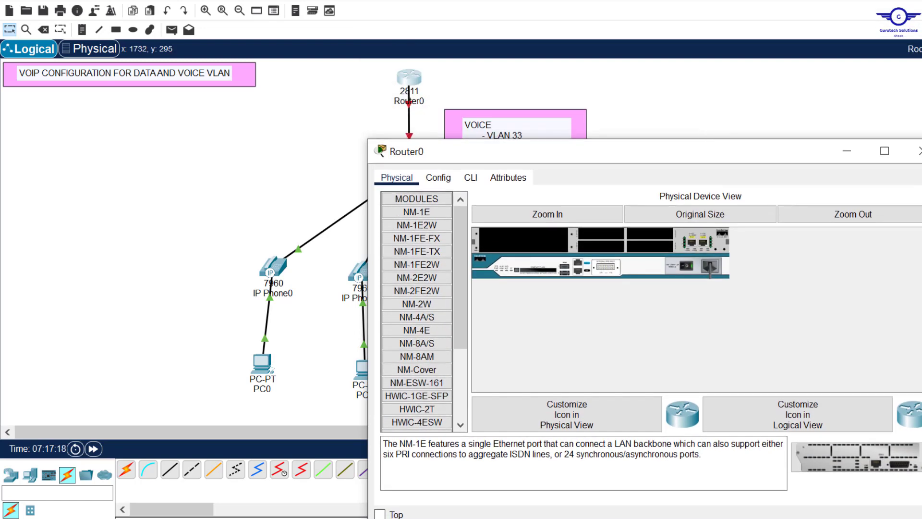
key(alt+F4)
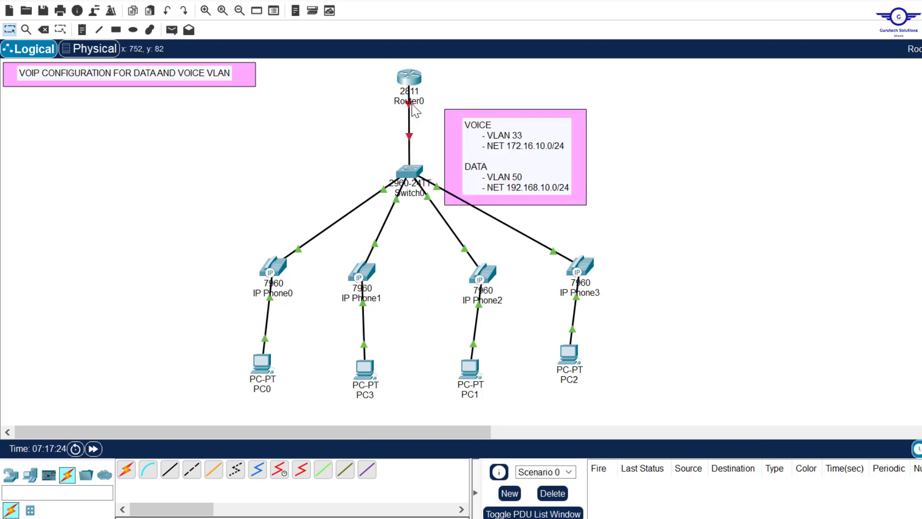
Open Router0's command-line interface, answer no to the initial configuration dialog, and enter global configuration mode
mouse_move(407, 109)
click(409, 77)
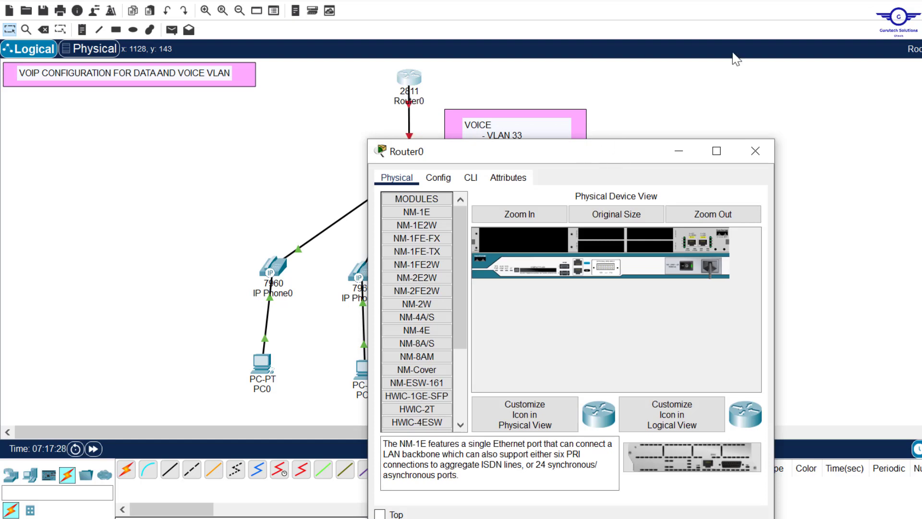
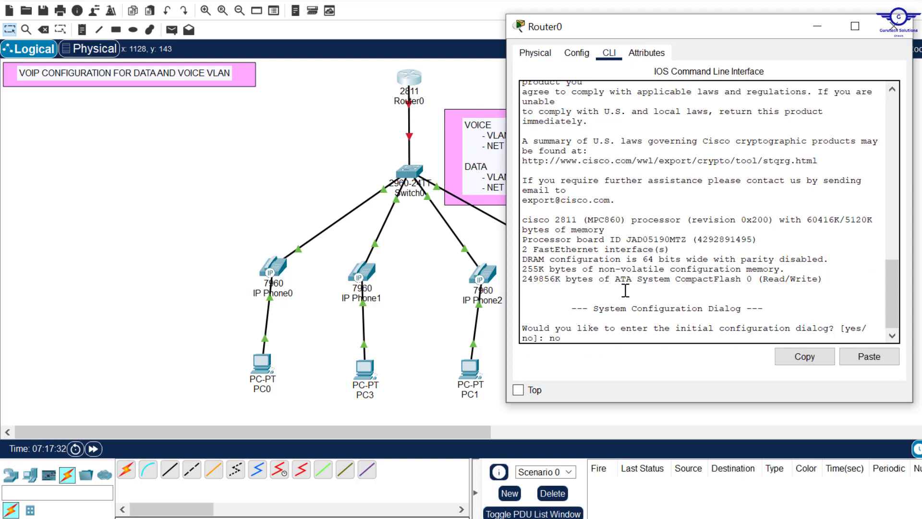
text(en)
key(Return)
text(\conf)
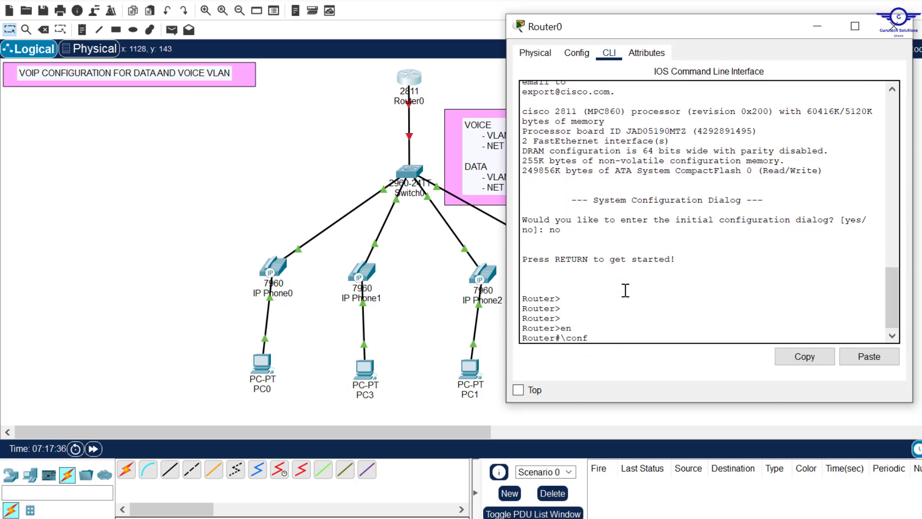
key(BackSpace)
key(BackSpace)
key(BackSpace)
key(BackSpace)
key(BackSpace)
text(conf t)
key(Return)
key(Return)
key(Return)
key(Return)
Enable router interface fa0/0 with no shut, and exit to global configuration mode
text(int)
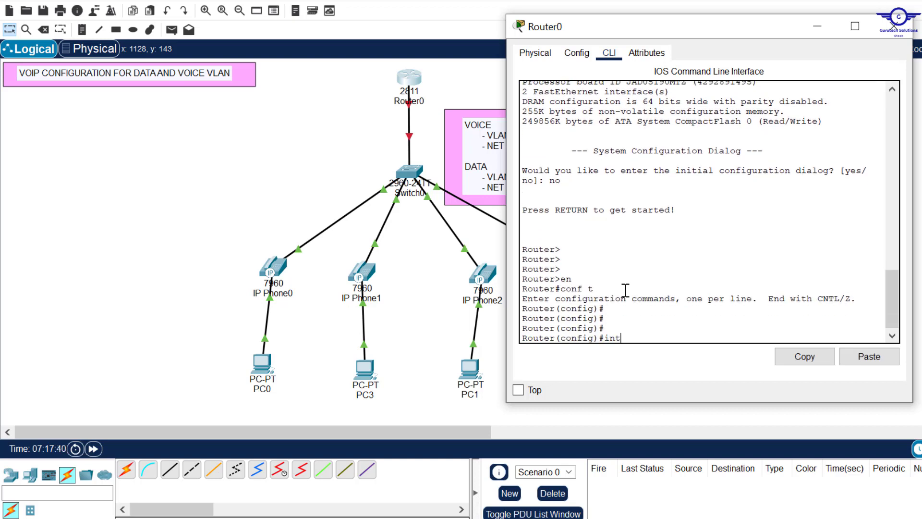
text( fa0/0)
key(Return)
key(Return)
key(Return)
text(no shut)
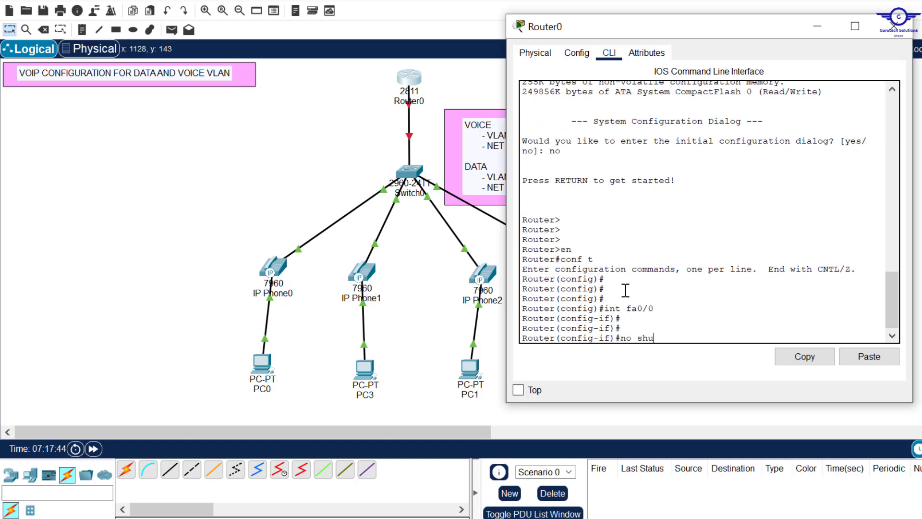
key(Return)
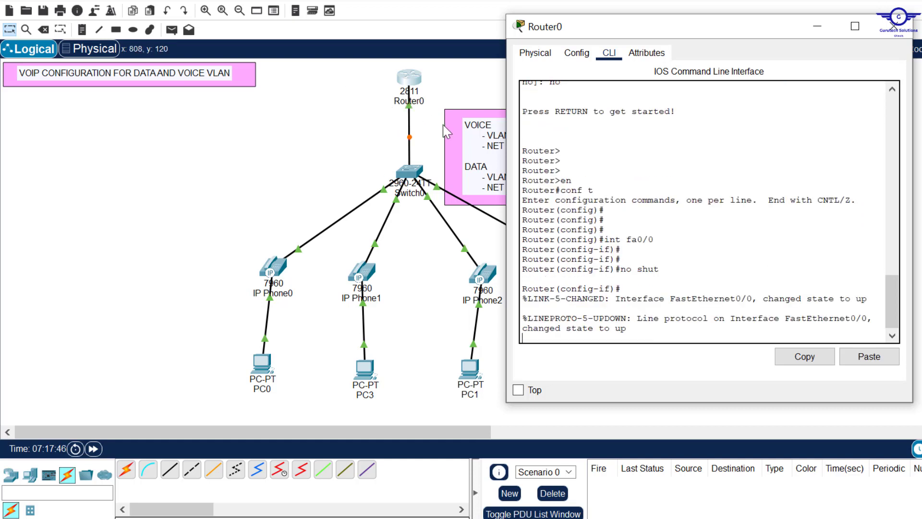
key(Return)
key(Return)
text(ex)
key(Return)
key(Return)
key(Return)
key(Return)
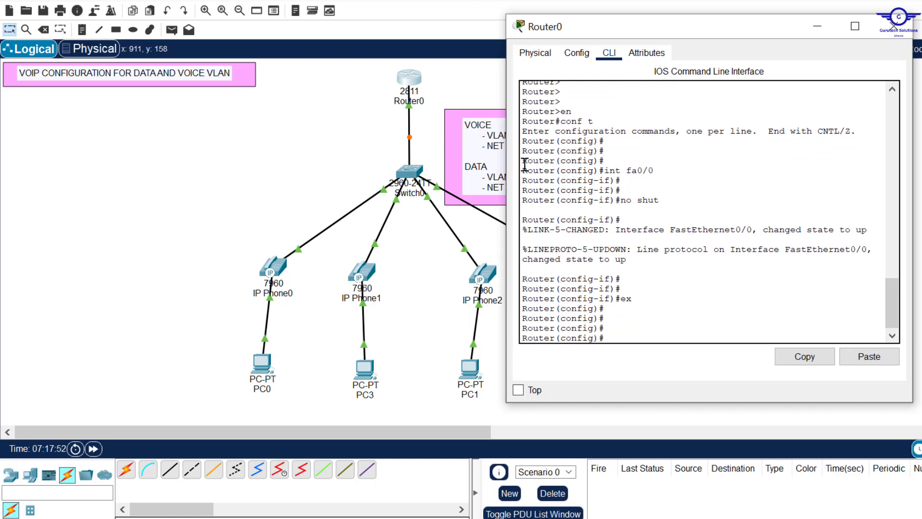
Create subinterface fa0/0.33 on the router for the voice VLAN
text(ex)
key(Up)
key(Up)
key(Up)
text(.)
drag(762, 28, 748, 34)
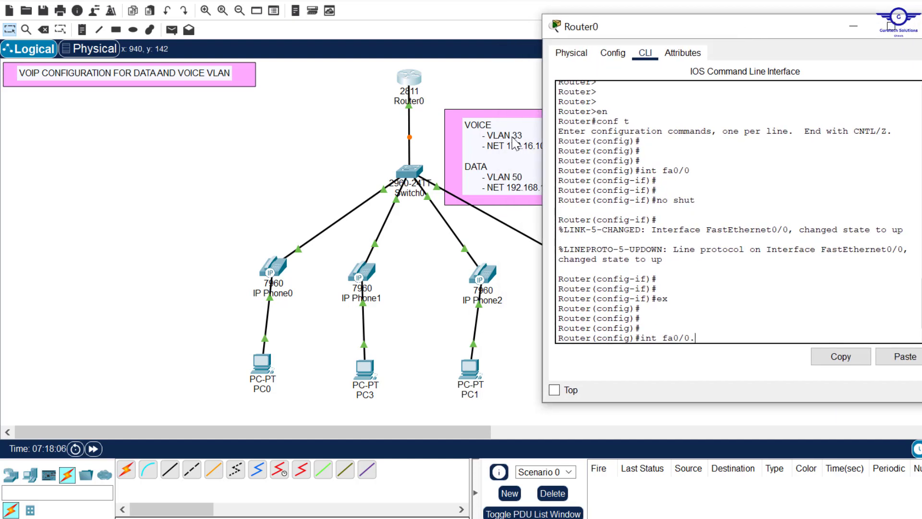
text(33)
key(Return)
key(Return)
key(Return)
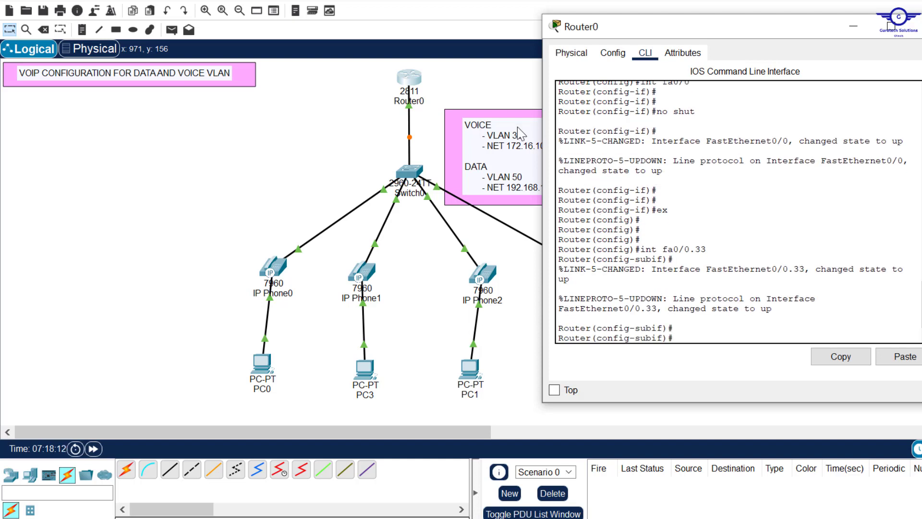
Bind the voice subinterface to its VLAN with encapsulation dot1Q 33
text(enc)
key(Tab)
text(d)
key(Tab)
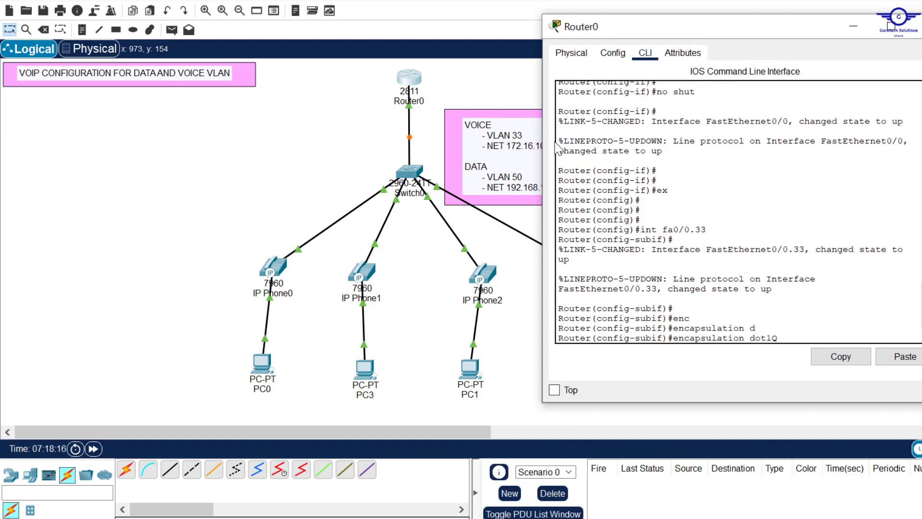
text(3)
key(Return)
key(Return)
key(Return)
key(Return)
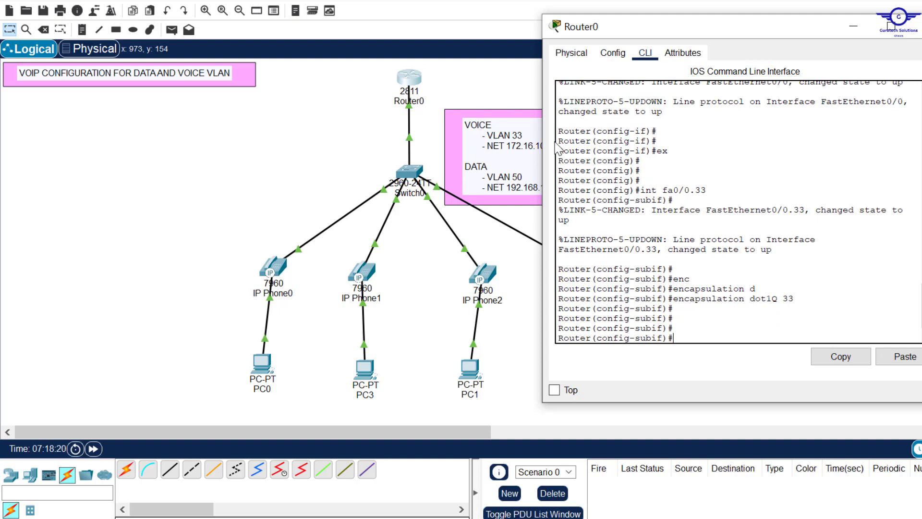
Assign IP address 172.16.10.1 with mask 255.255.255.0 to the voice subinterface and exit to global configuration mode
mouse_move(779, 24)
mouse_down()
mouse_move(762, 77)
mouse_move(790, 38)
mouse_up()
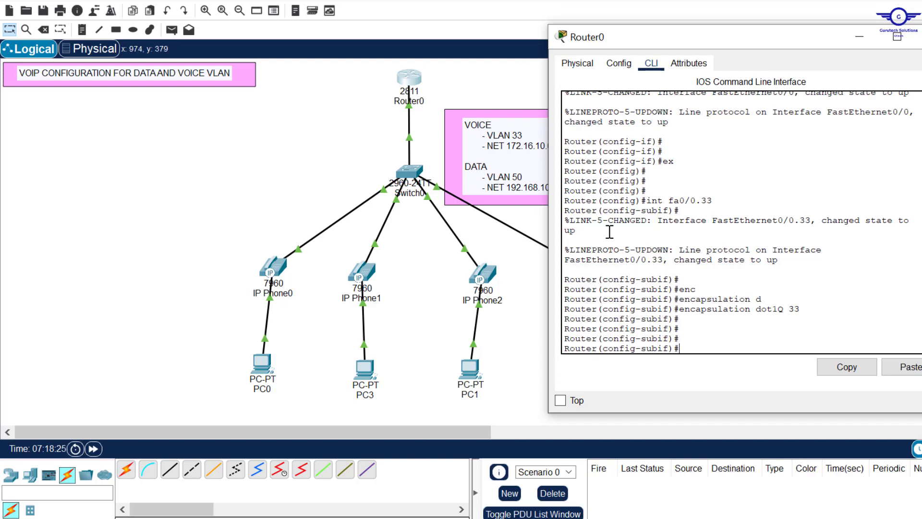
drag(752, 38, 680, 1)
text(ip)
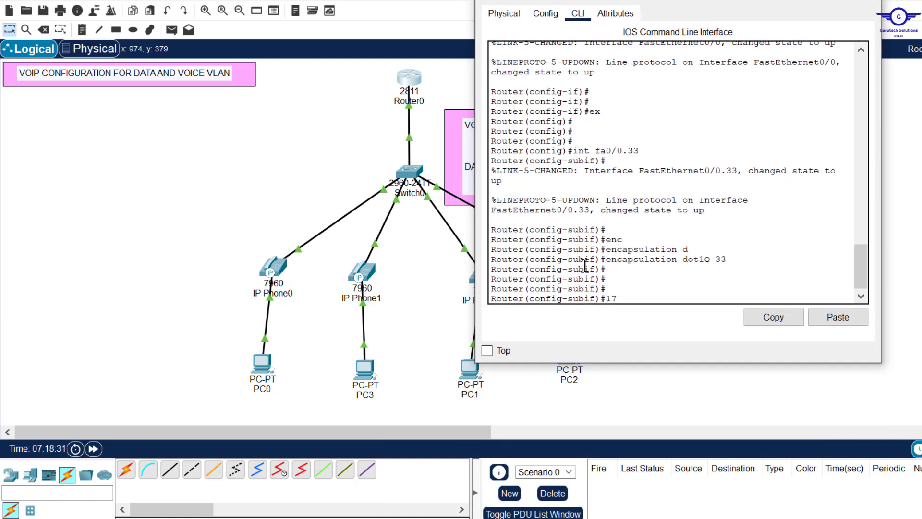
key(BackSpace)
key(BackSpace)
text(ip add)
key(Tab)
text(172.16.10.1 255.255)
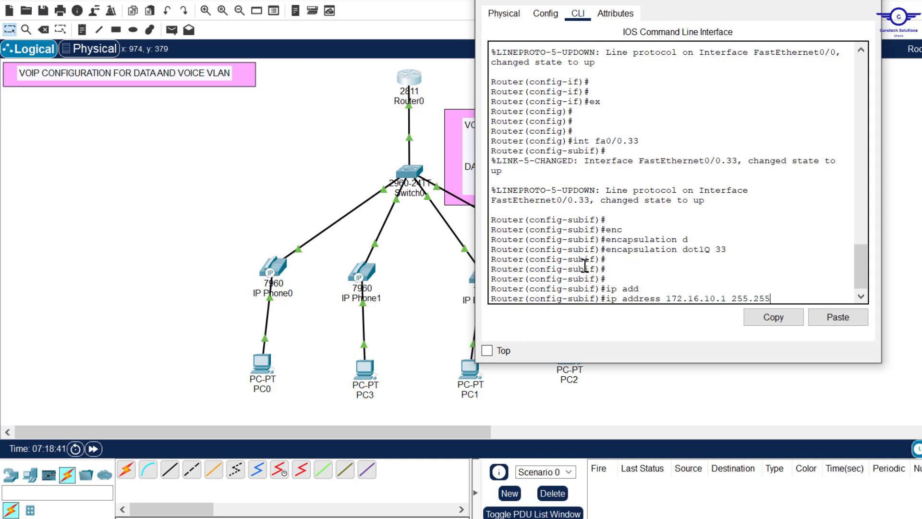
text(.255.0)
key(Return)
text(ex)
key(Return)
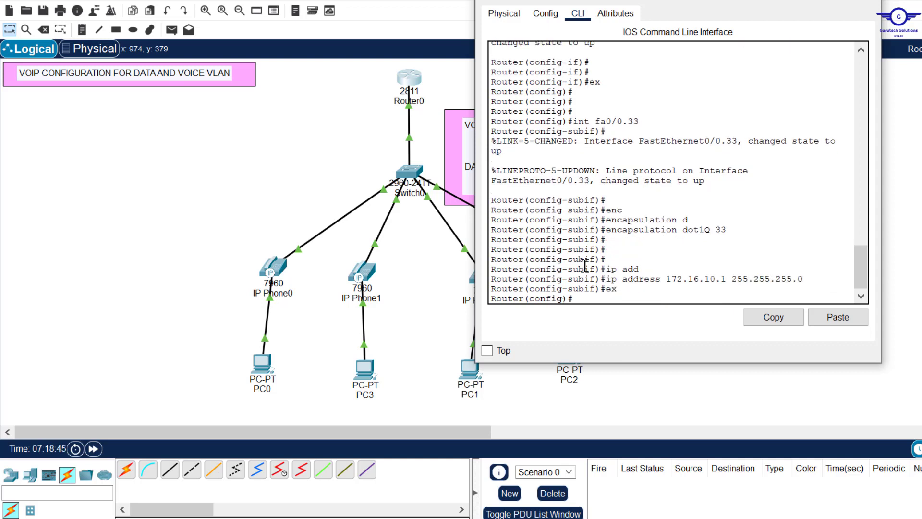
key(Return)
key(Return)
key(Return)
Create subinterface fa0/0.50 on the router for the data VLAN
drag(715, 1, 704, 57)
key(Up)
key(Up)
key(Up)
key(Up)
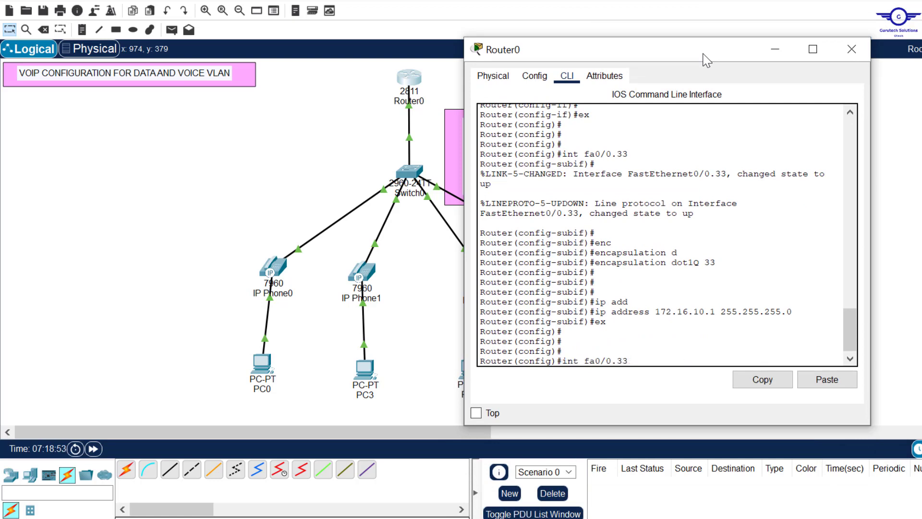
key(BackSpace)
key(BackSpace)
text(50)
key(Return)
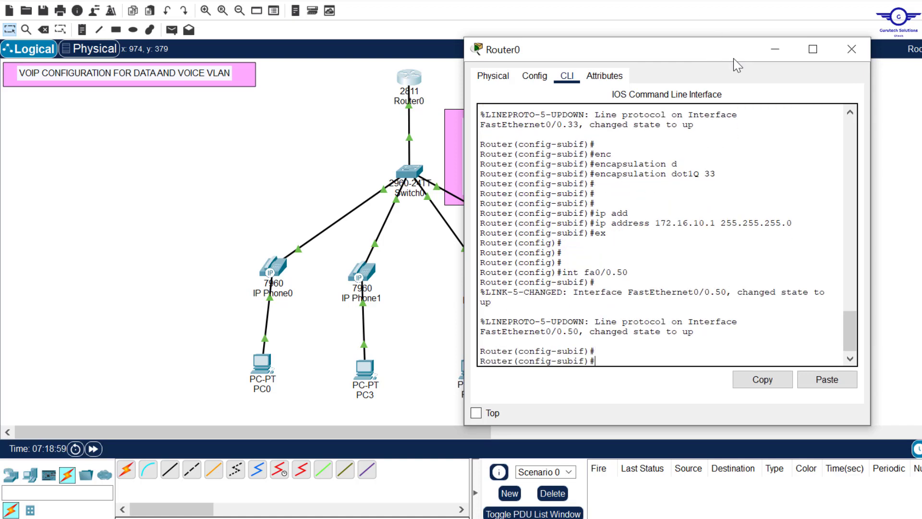
Bind the data subinterface to its VLAN with encapsulation dot1Q 50
text(ex)
key(Up)
key(Up)
key(Up)
key(Up)
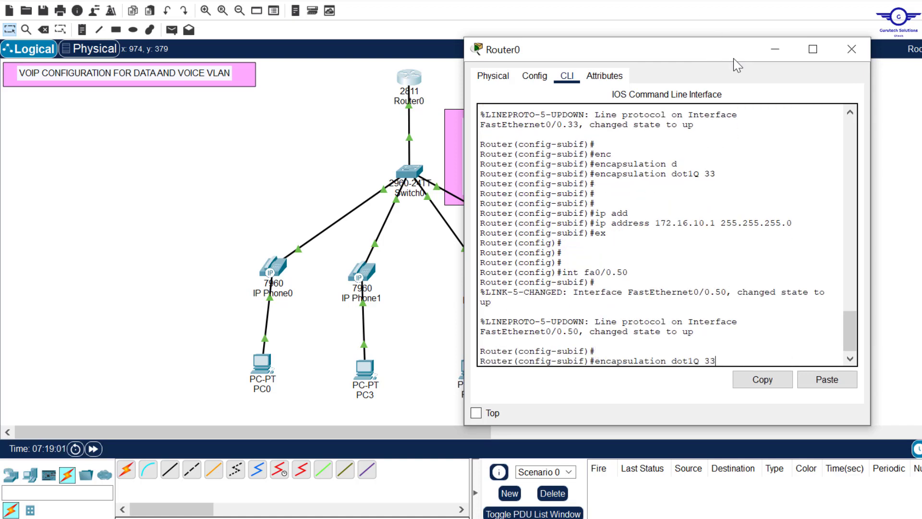
key(BackSpace)
key(BackSpace)
text(50)
key(Return)
key(Return)
key(Return)
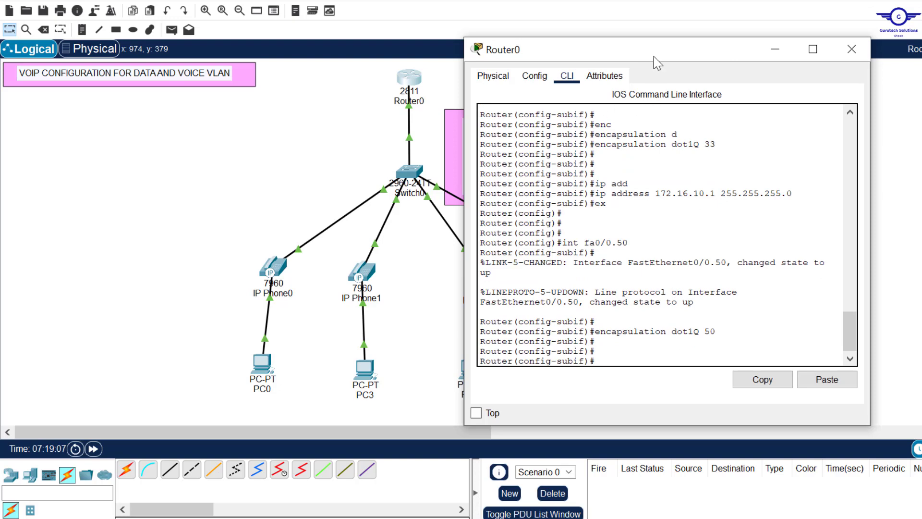
Assign IP address 192.168.10.1 with mask 255.255.255.0 to the data subinterface
drag(653, 51, 599, 72)
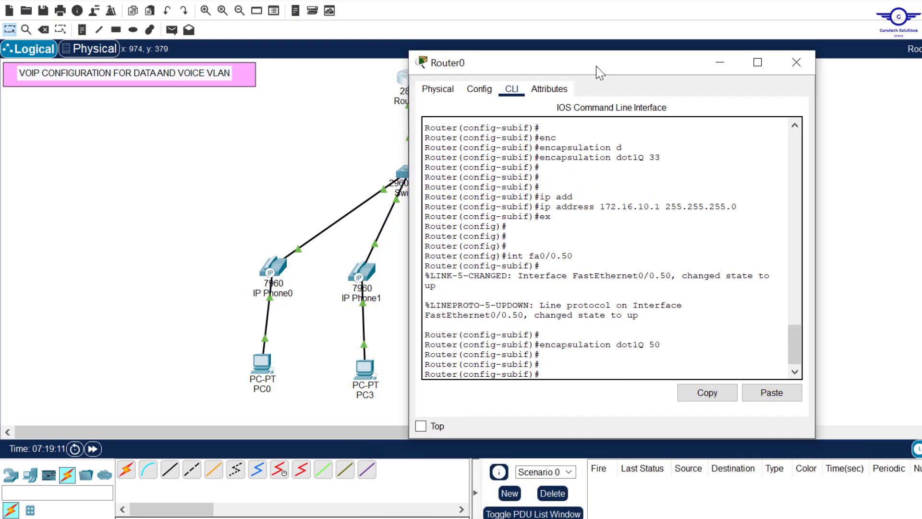
key(Up)
key(Up)
key(Up)
key(Up)
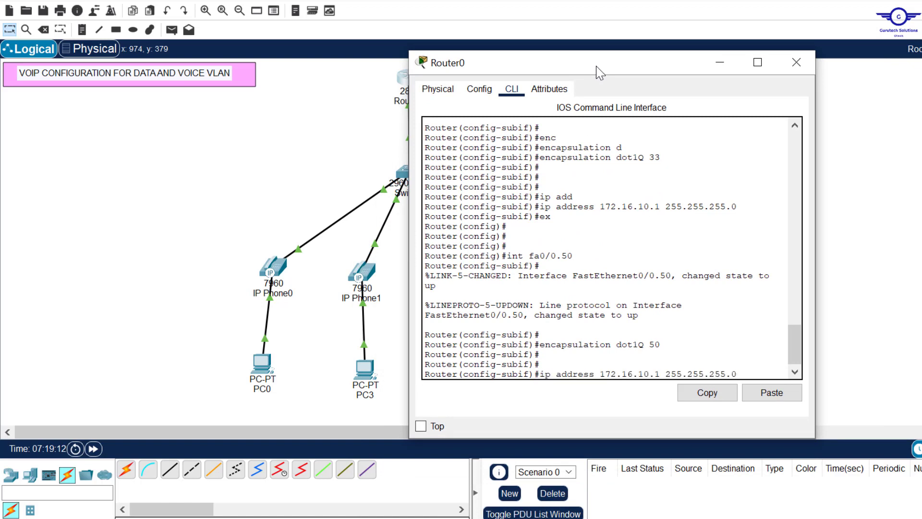
key(Left)
key(Left)
key(Left)
key(Left)
key(Left)
text(8)
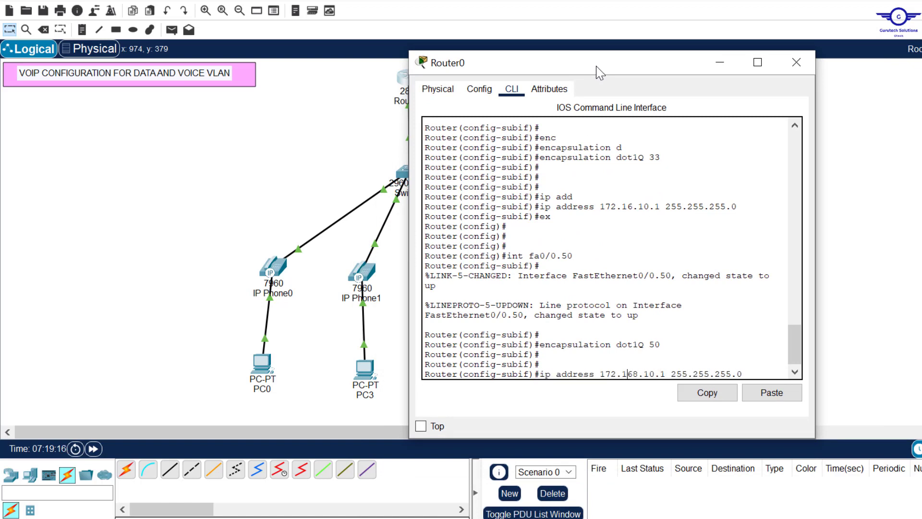
key(BackSpace)
text(9)
key(Return)
Exit the data subinterface configuration and save the router's configuration with do wr
text(r)
key(BackSpace)
text(ex)
key(Return)
key(Return)
key(Return)
key(Return)
key(Return)
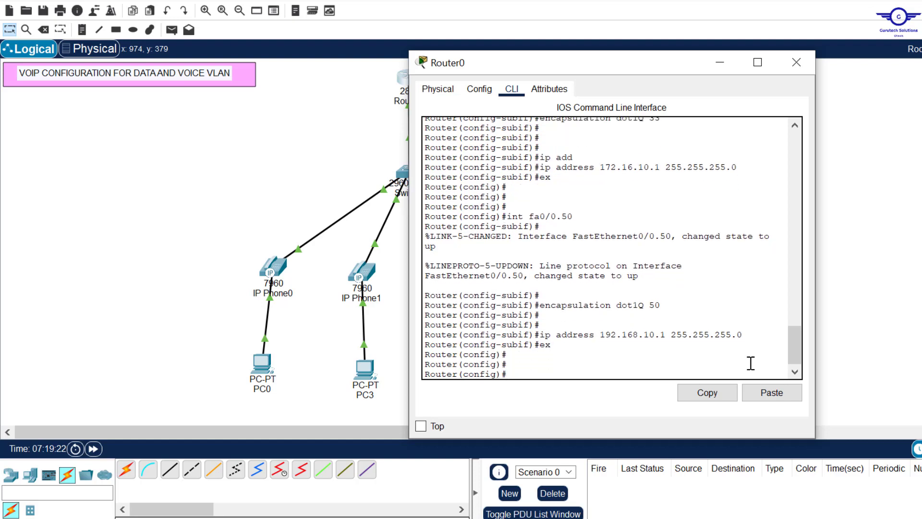
key(Return)
text(do wr)
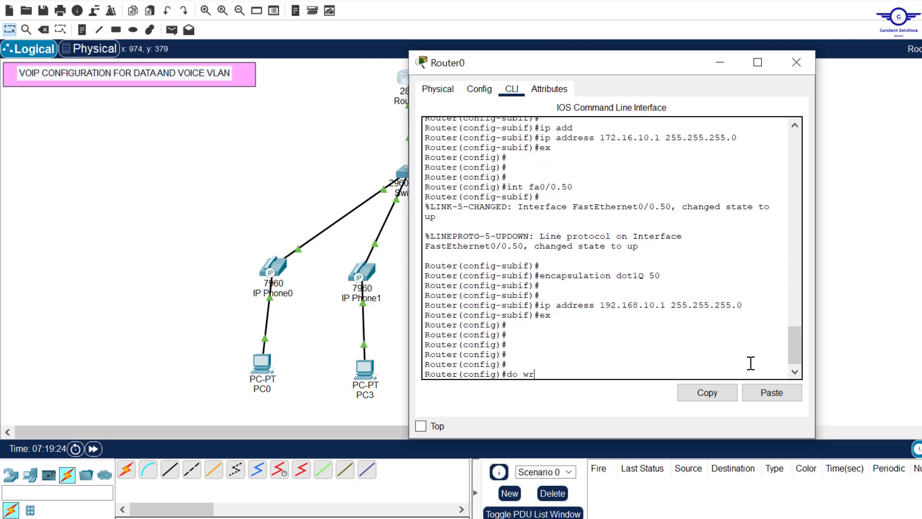
key(Return)
key(Return)
key(Return)
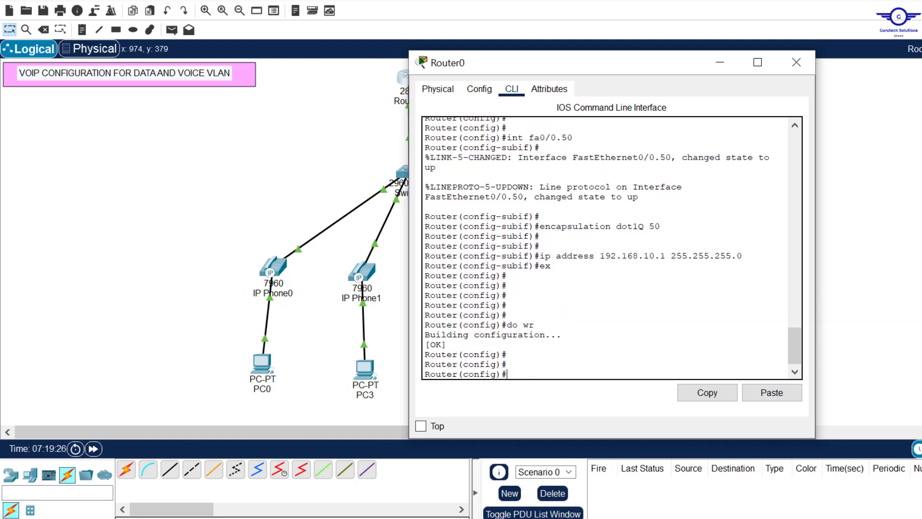
Switch to the Notepad config guide and review task 5 on creating the DHCP pools
key(alt+Tab)
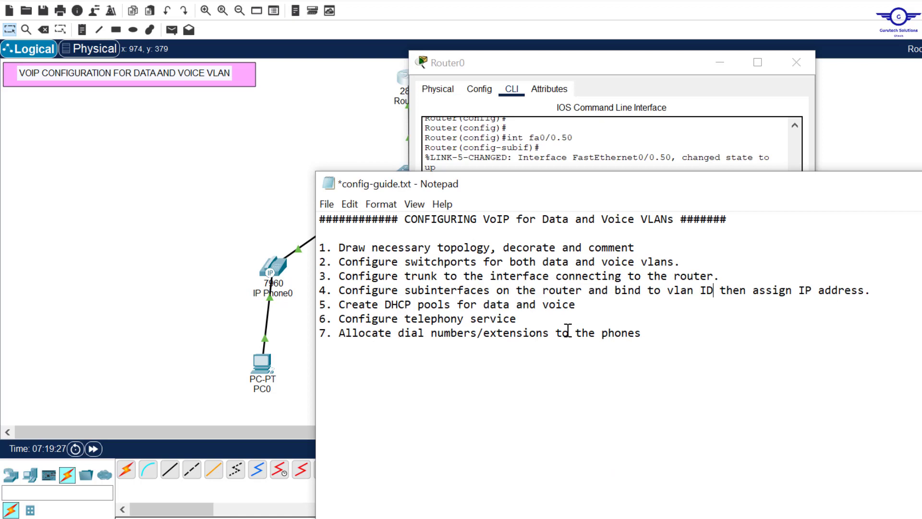
drag(339, 290, 406, 290)
click(338, 304)
drag(337, 304, 575, 308)
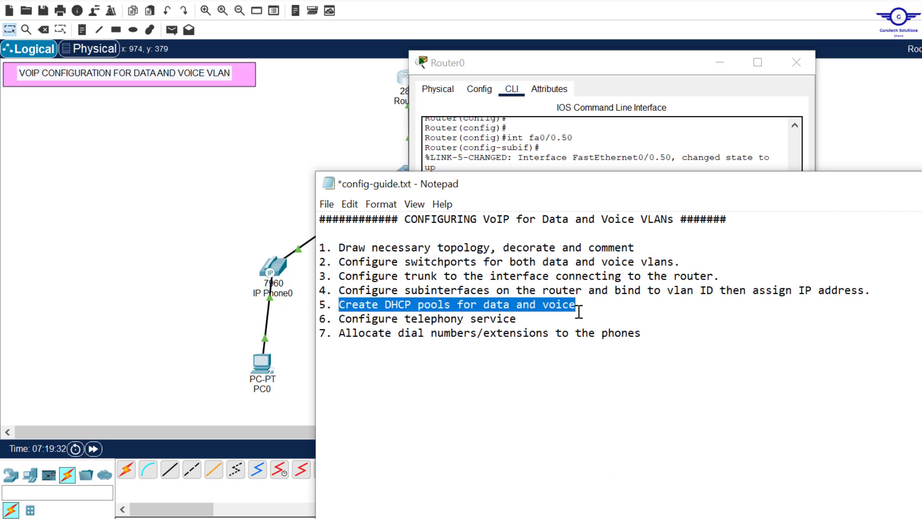
Return to Packet Tracer, check the voice and data VLAN note in the topology, and reopen Router0's command-line interface
click(596, 157)
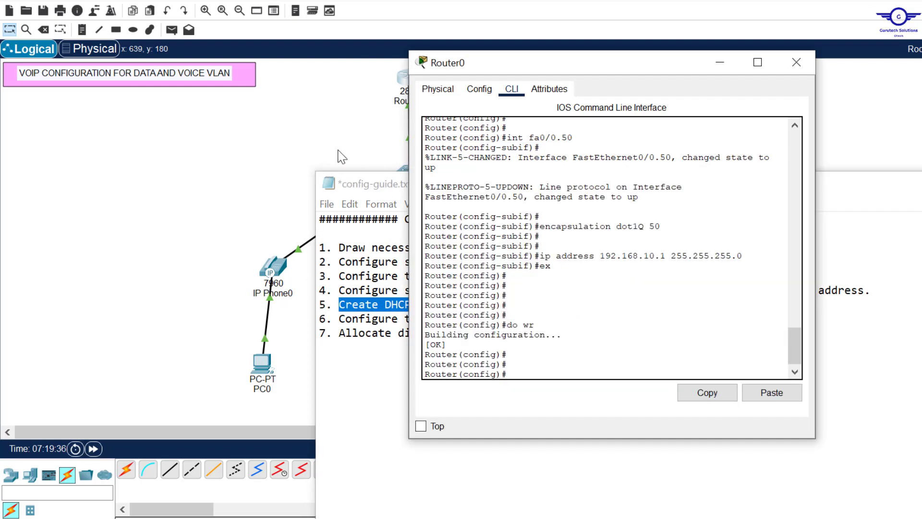
click(321, 109)
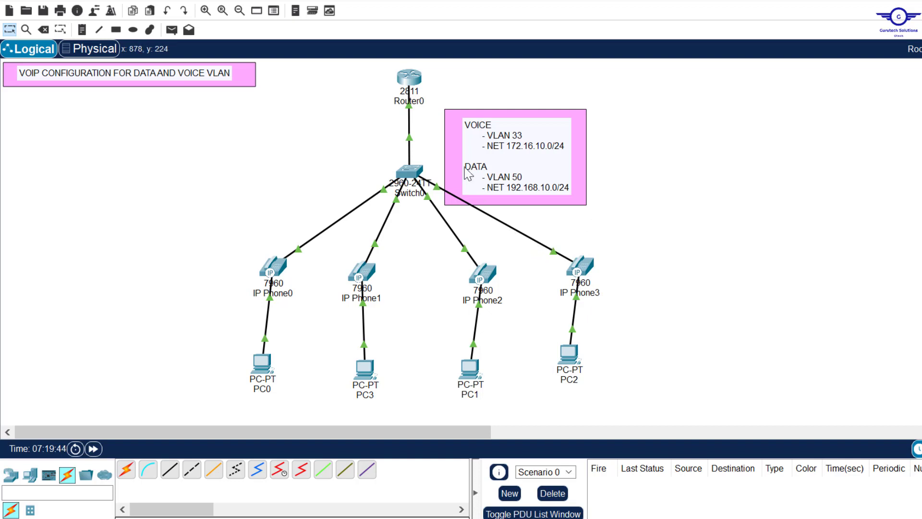
click(409, 82)
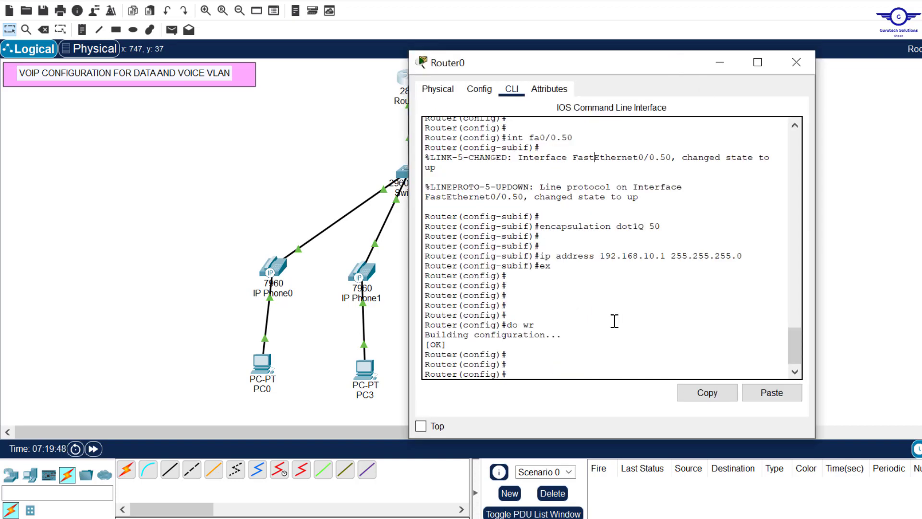
Enable the DHCP service on the router with the service dhcp command
key(Return)
key(Return)
key(Return)
text(serv)
key(Tab)
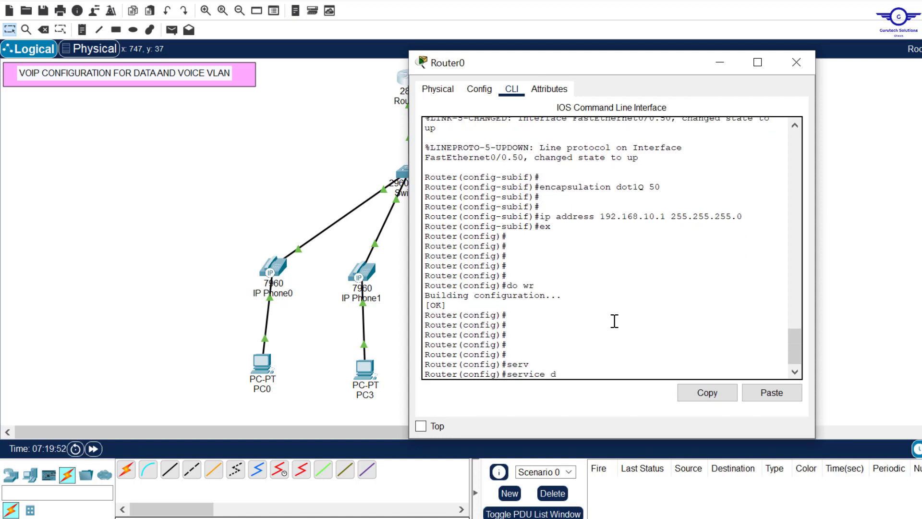
text(d)
key(Tab)
key(Return)
key(Return)
key(Return)
key(Return)
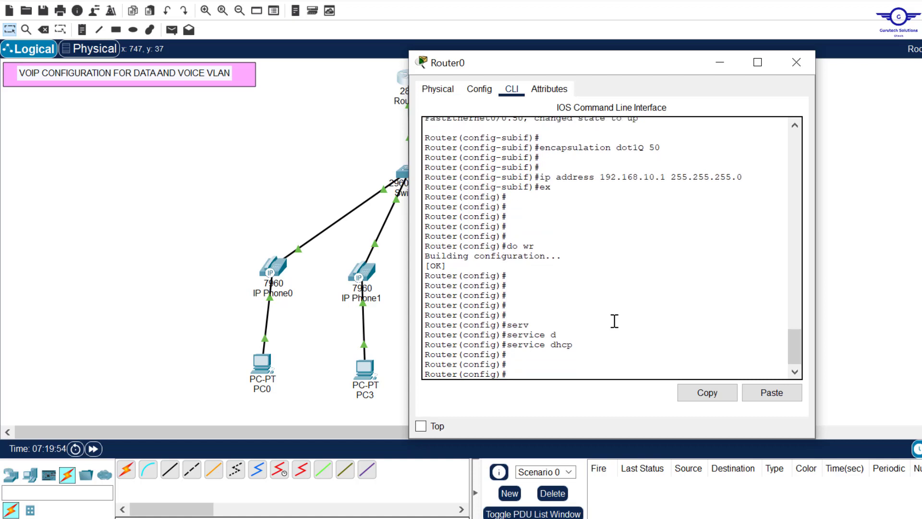
Create a DHCP pool named VOICE on the router and enter its configuration mode
text(i)
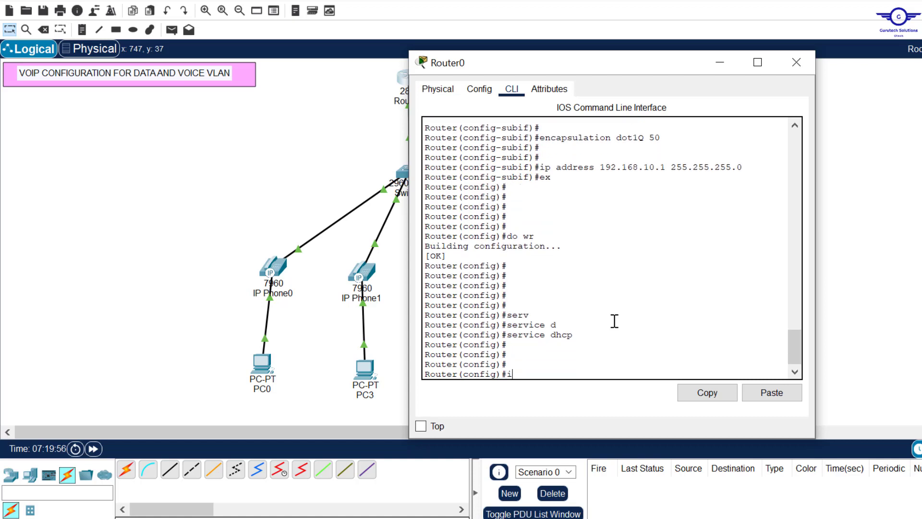
text(p d)
key(Tab)
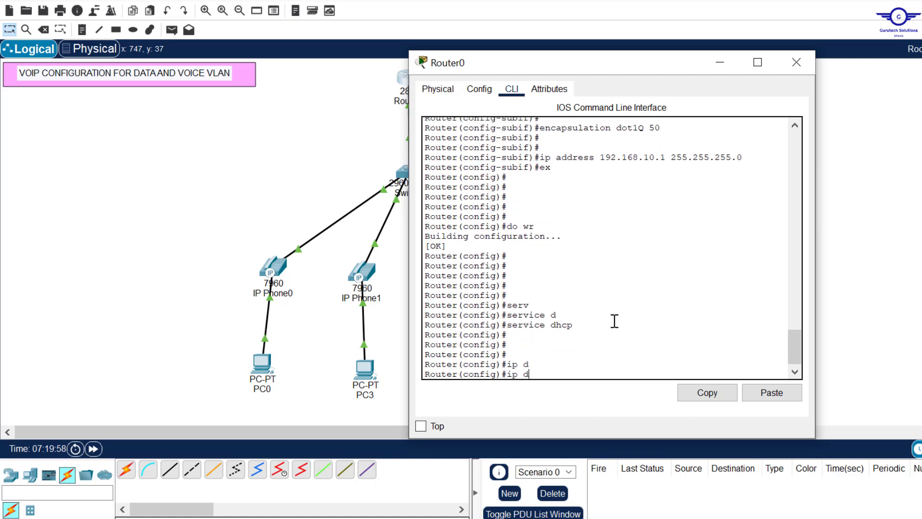
text(h)
key(Tab)
text(p)
key(Tab)
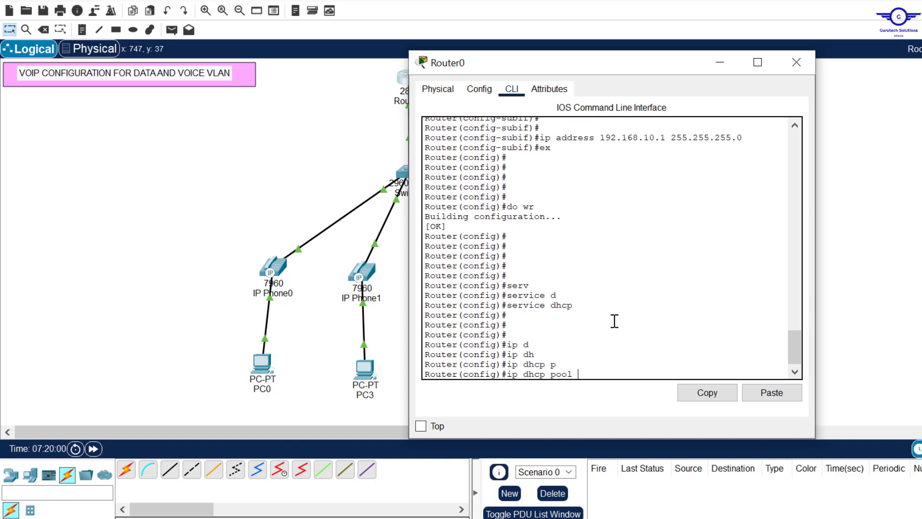
key(Caps_Lock)
text(VOICE)
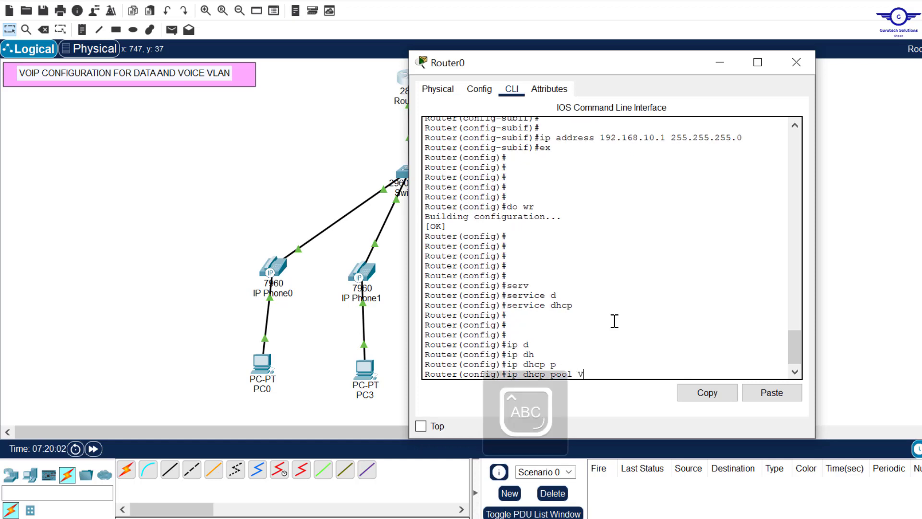
key(Tab)
key(Caps_Lock)
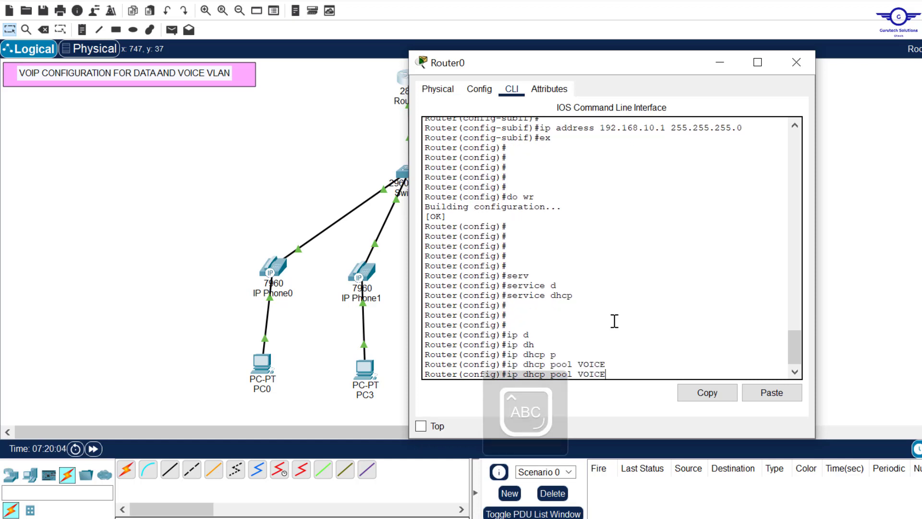
key(Return)
key(Return)
key(Return)
key(Return)
Define the VOICE pool's network as 172.16.10.0 with mask 255.255.255.0
text(netw)
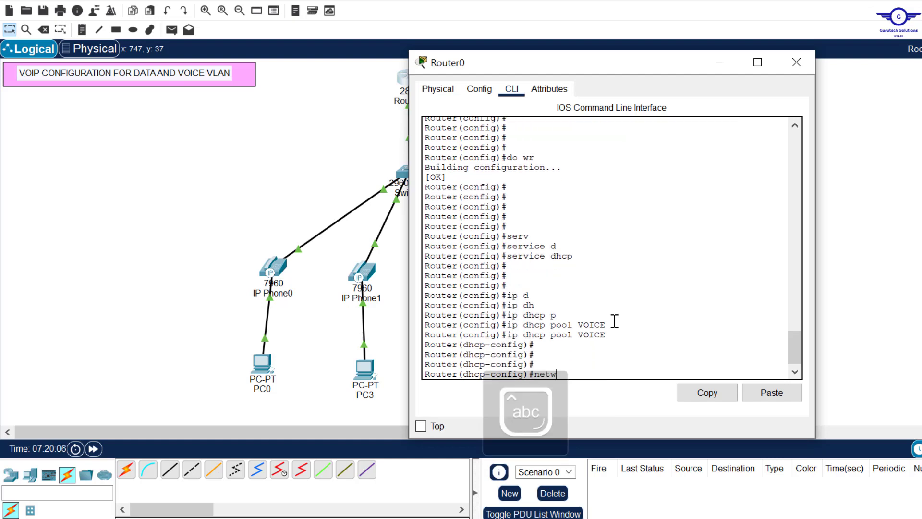
key(Tab)
drag(633, 66, 598, 43)
text(172.)
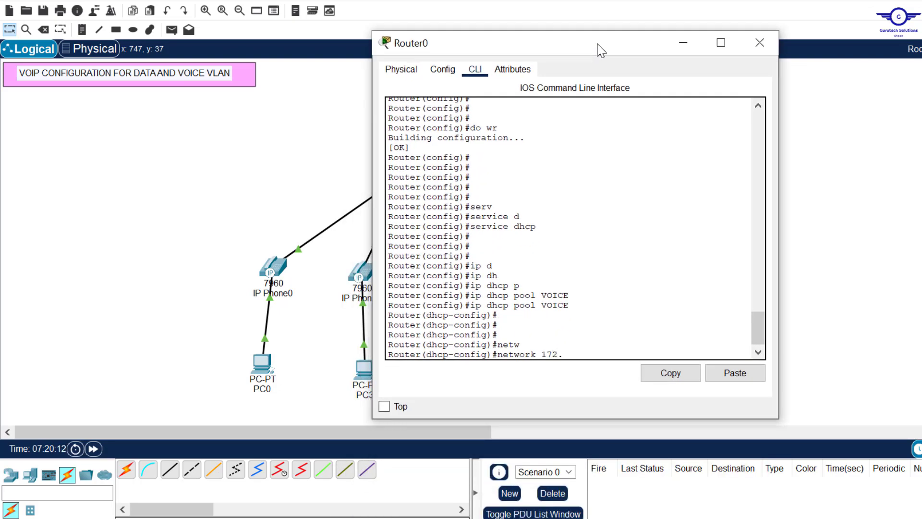
text(16.10.0 255.255.255.0)
key(Return)
key(Return)
key(Return)
Set the VOICE pool's default router to the voice subinterface's address, 172.16.10.1, checking it in the earlier configuration output
text(def)
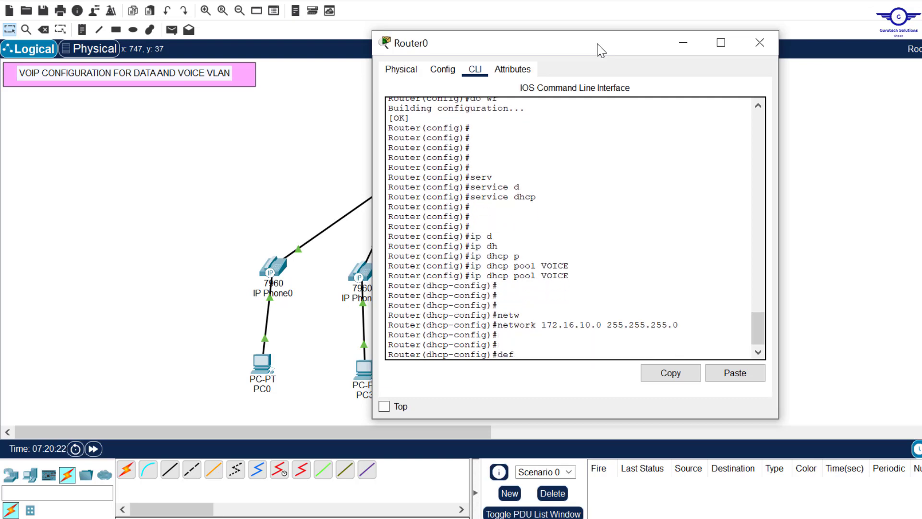
key(Tab)
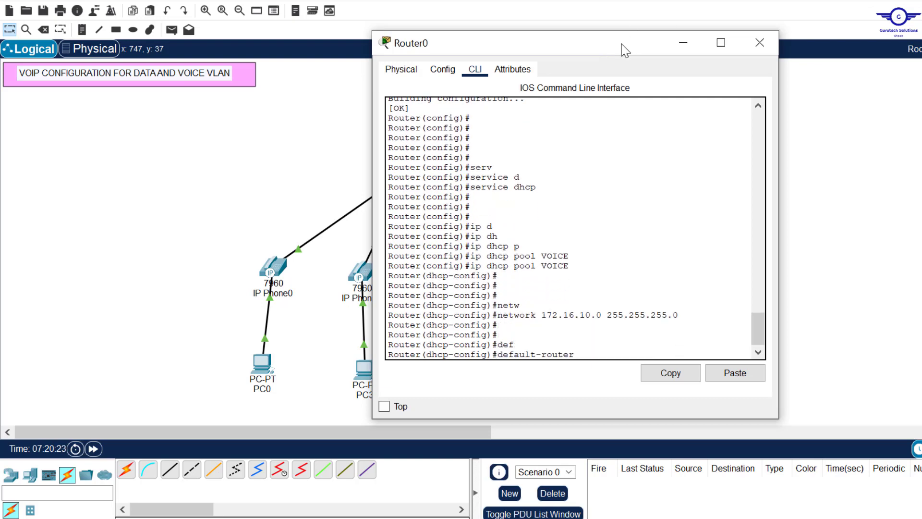
scroll(592, 183, up, 15)
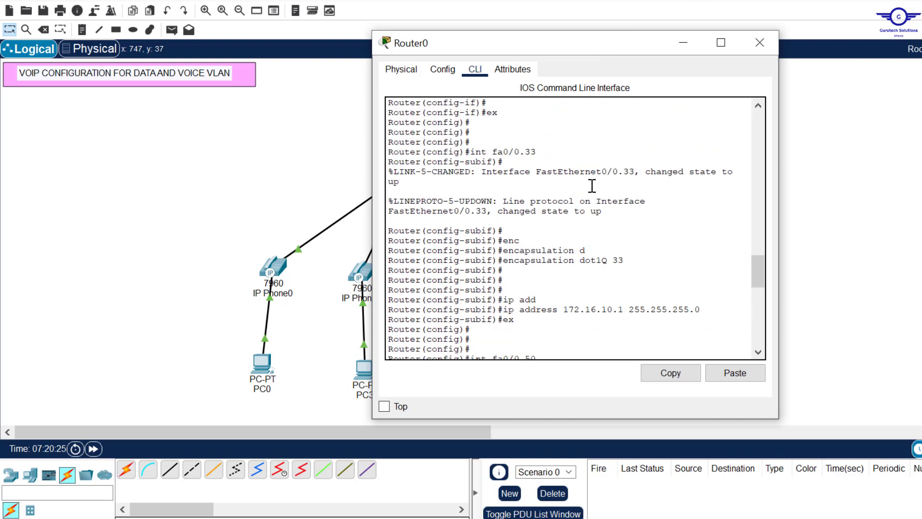
scroll(600, 259, down, 2)
scroll(599, 262, up, 4)
scroll(600, 261, down, 1)
scroll(600, 261, down, 2)
drag(623, 273, 569, 273)
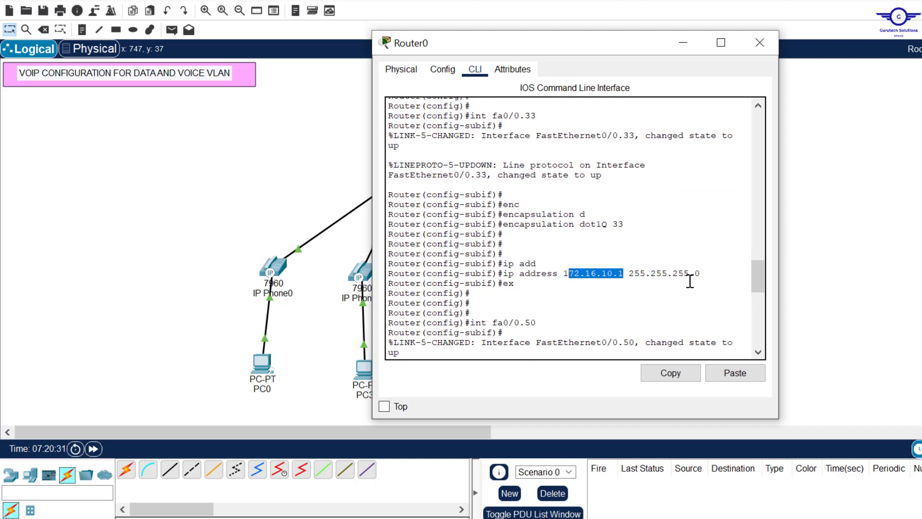
scroll(644, 288, down, 10)
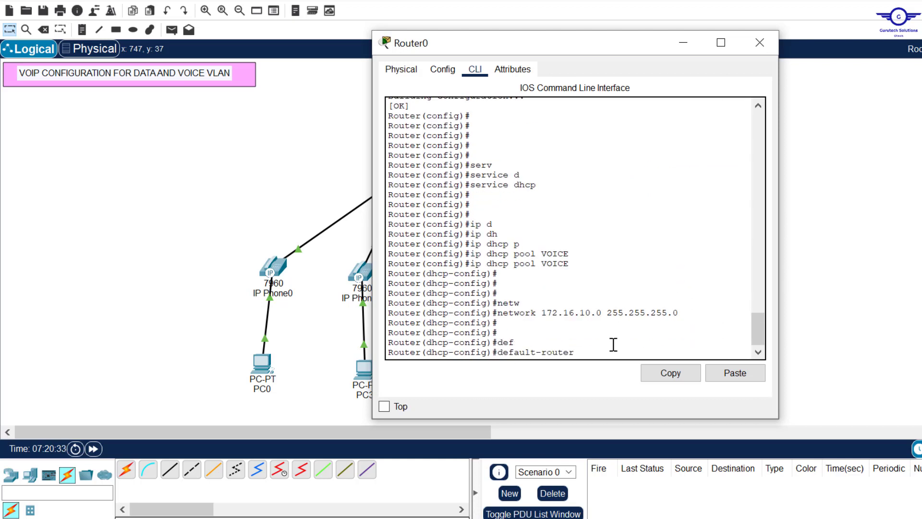
text(172.16.10.1)
key(Return)
key(Return)
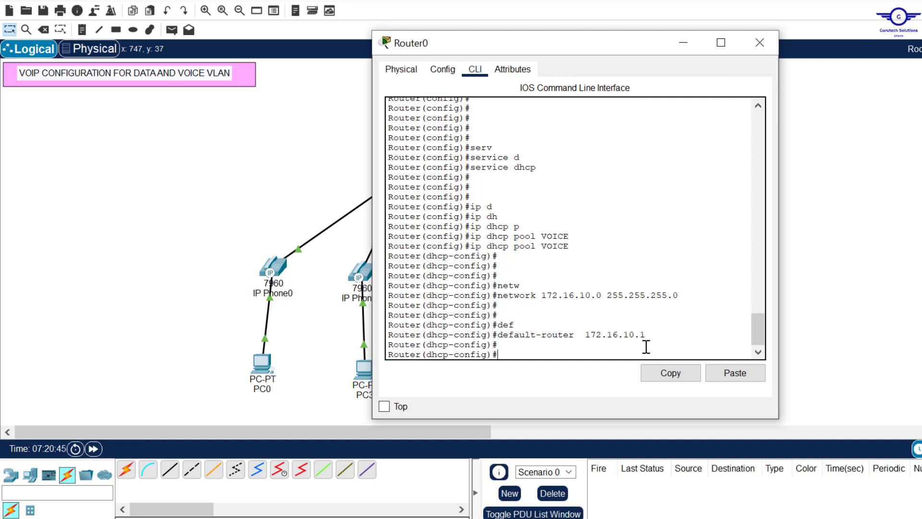
Add option 150 with IP 172.16.10.1 to the VOICE pool and exit its configuration
text(op)
key(Tab)
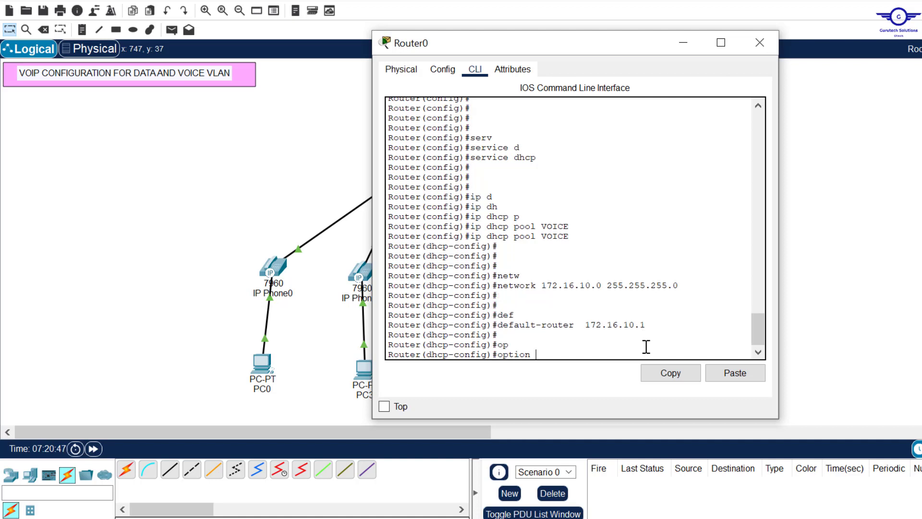
text(1)
text(50 ip 172.16.10.1)
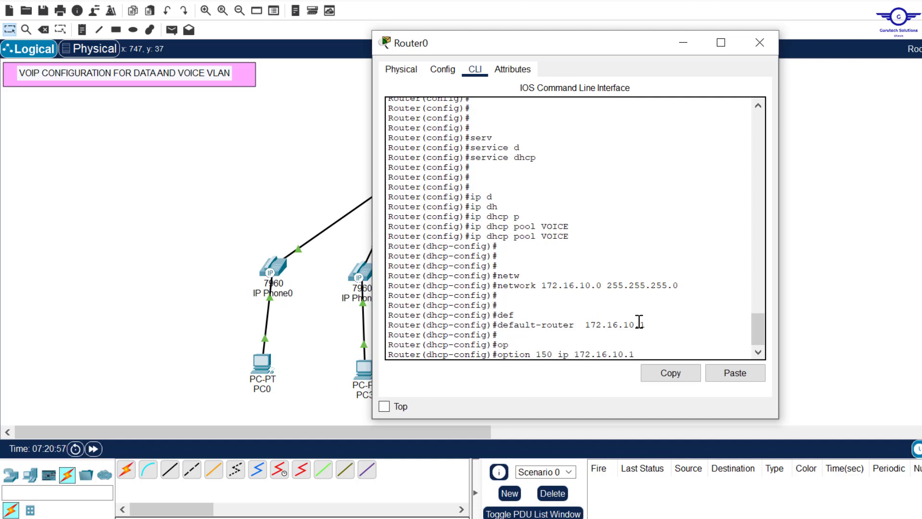
key(Return)
text(er(dhcp-config)#e)
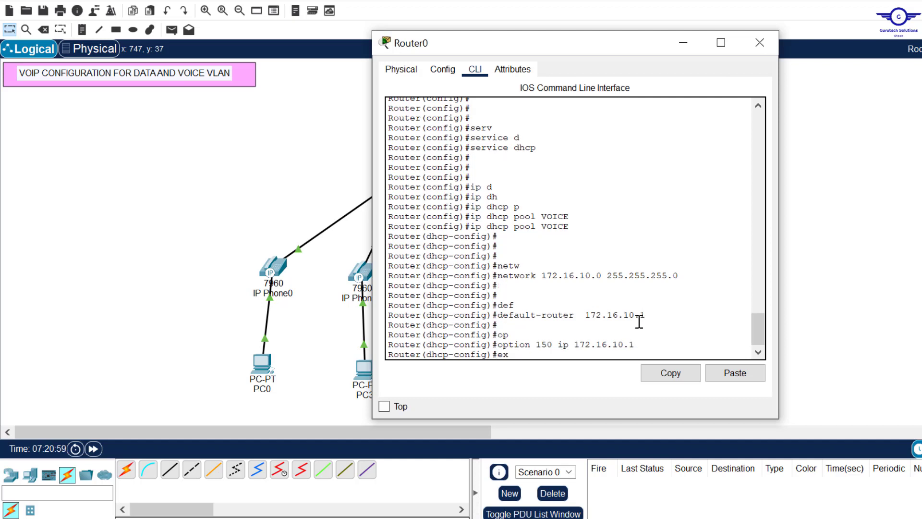
text(x)
key(Return)
key(Return)
key(Return)
key(Return)
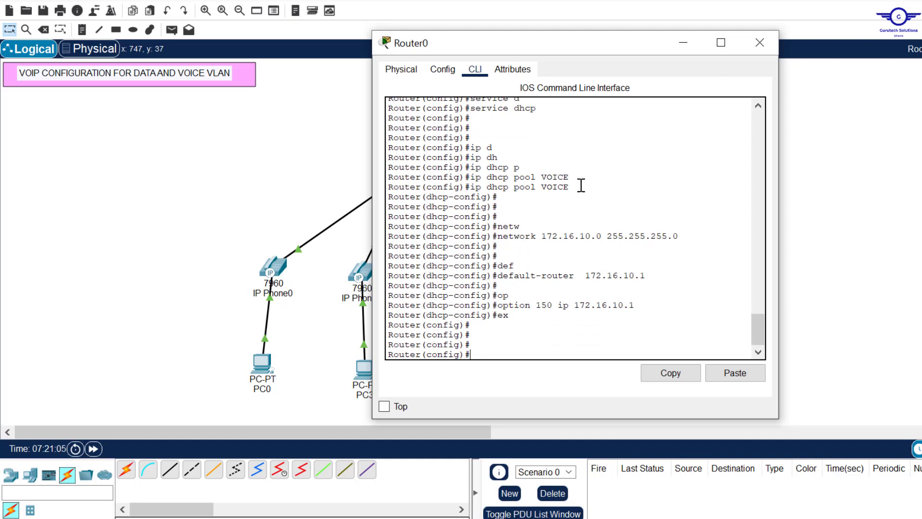
Create a second DHCP pool named DATA and enter its configuration mode
text(ip dh)
key(Tab)
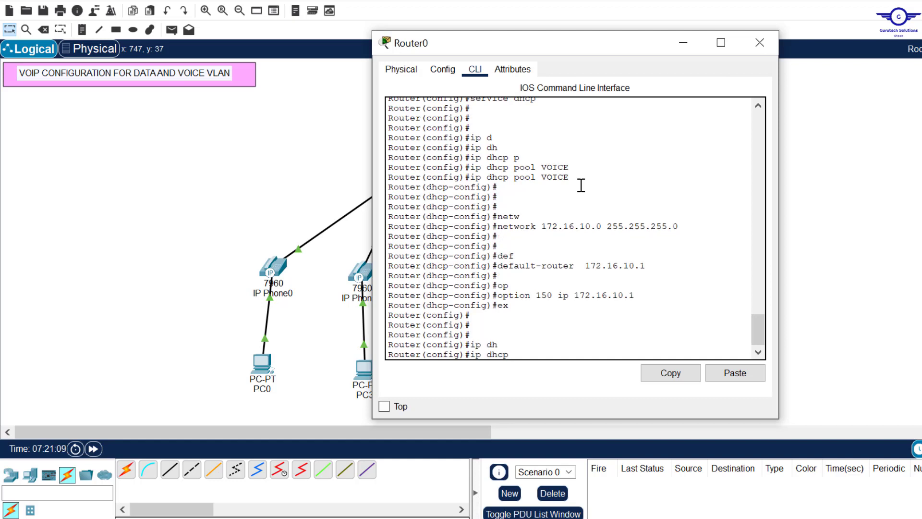
text(p)
key(Tab)
key(Tab)
key(Caps_Lock)
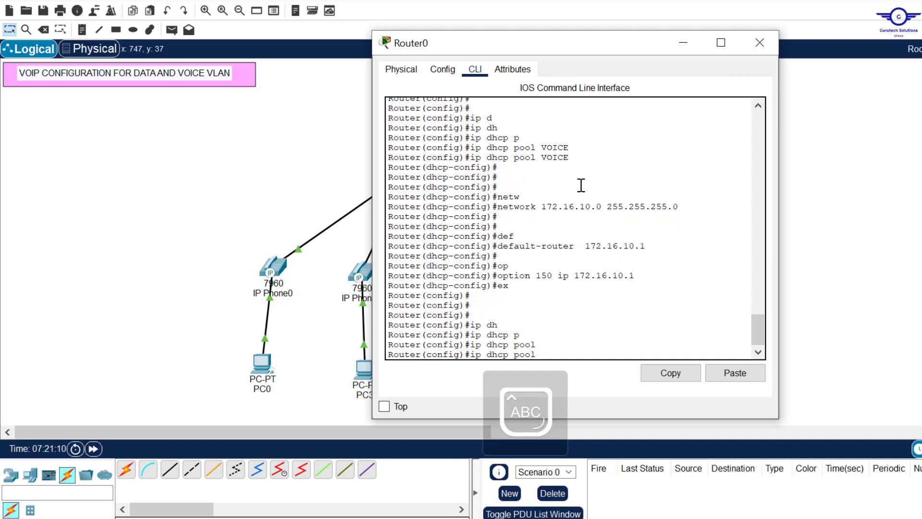
text(DATA)
key(Return)
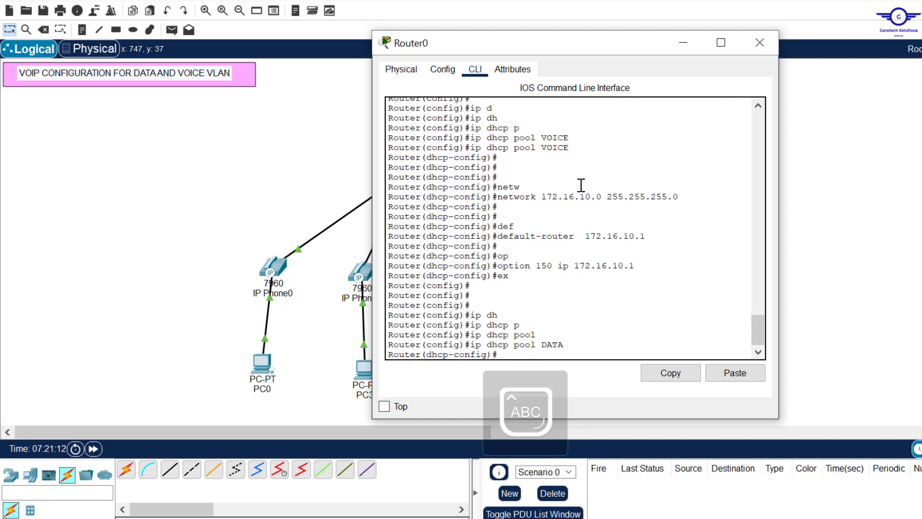
key(Return)
key(Caps_Lock)
Define the DATA pool's network as 192.168.10.0 with mask 255.255.255.0
text(netw)
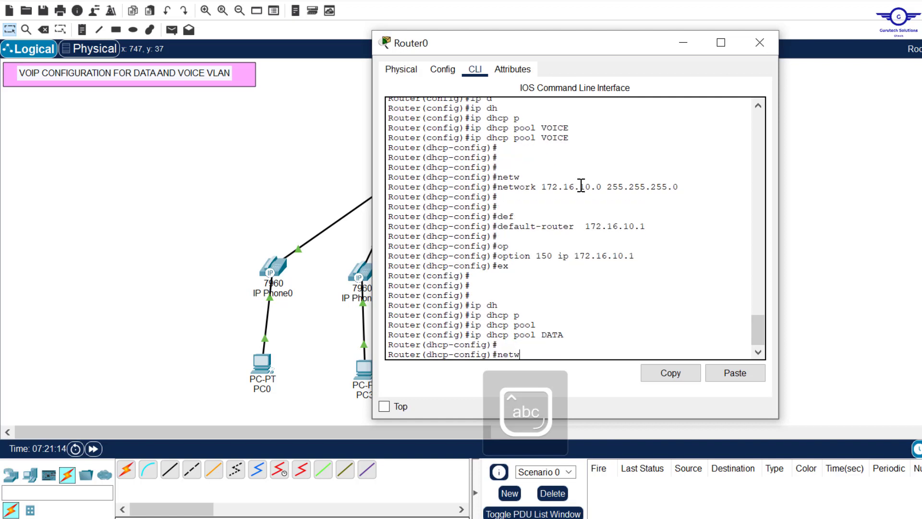
key(Tab)
text(192)
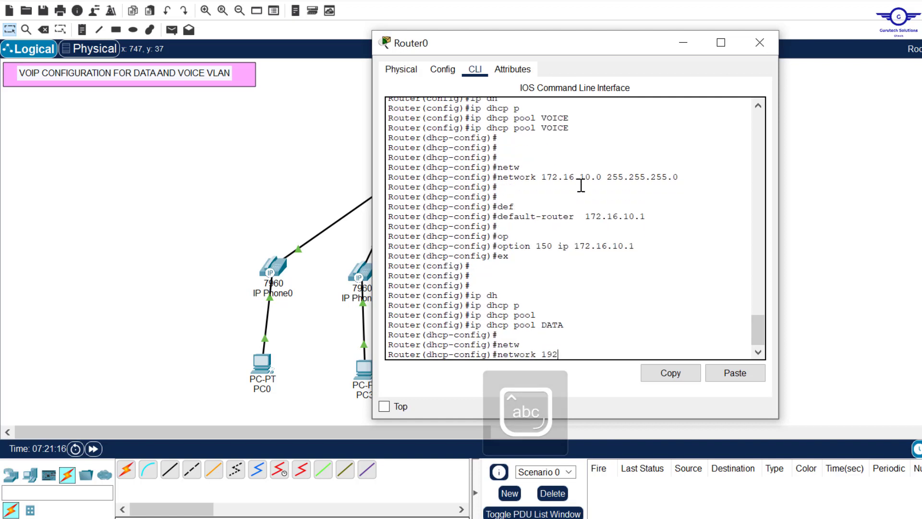
text(.168.10.0 2)
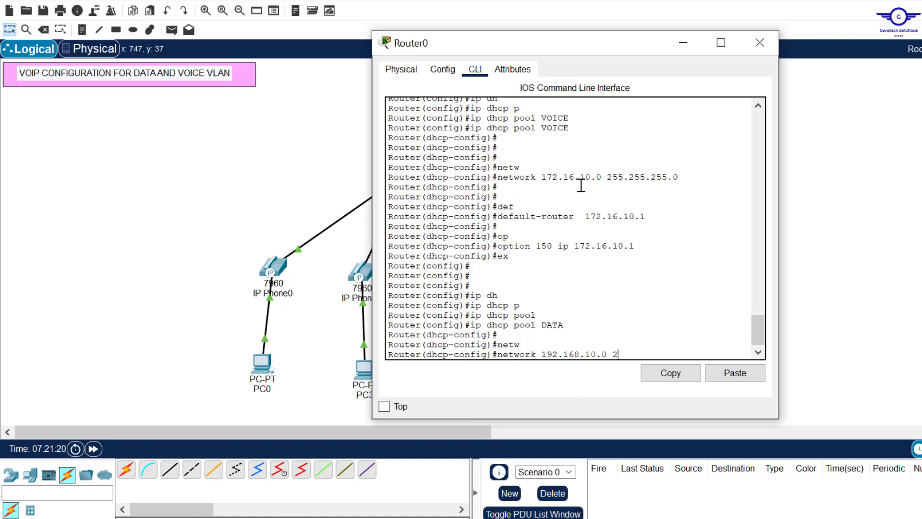
text(55.255.255.0)
key(Return)
Set the DATA pool's default router to 192.168.10.1
text(def)
key(Tab)
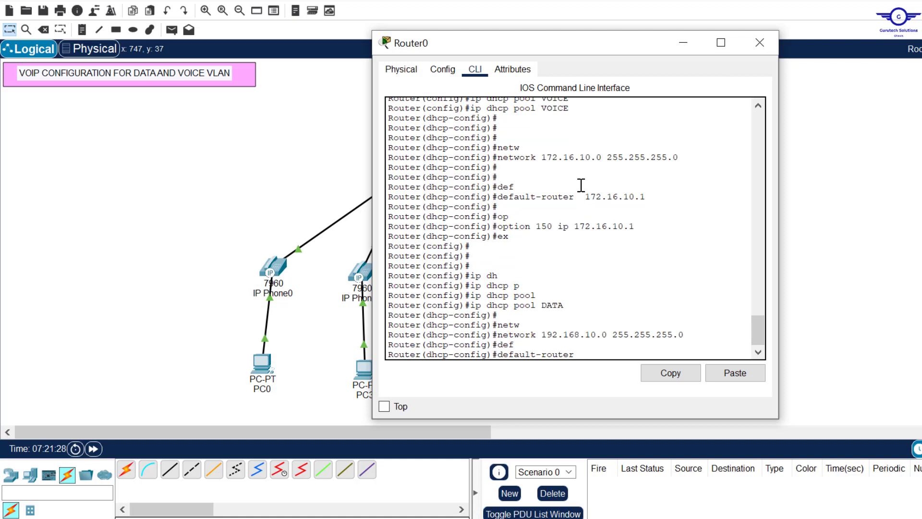
text(192.168.10.1)
key(Return)
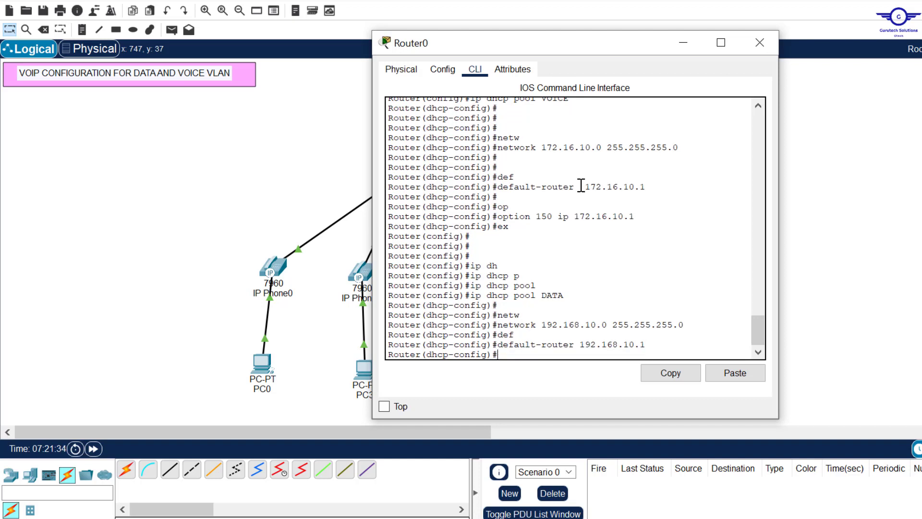
Exit the DATA pool configuration, save the router's configuration with do wr, and put the router window away
text(ex)
key(Return)
key(Return)
key(Return)
key(Return)
text(do wr)
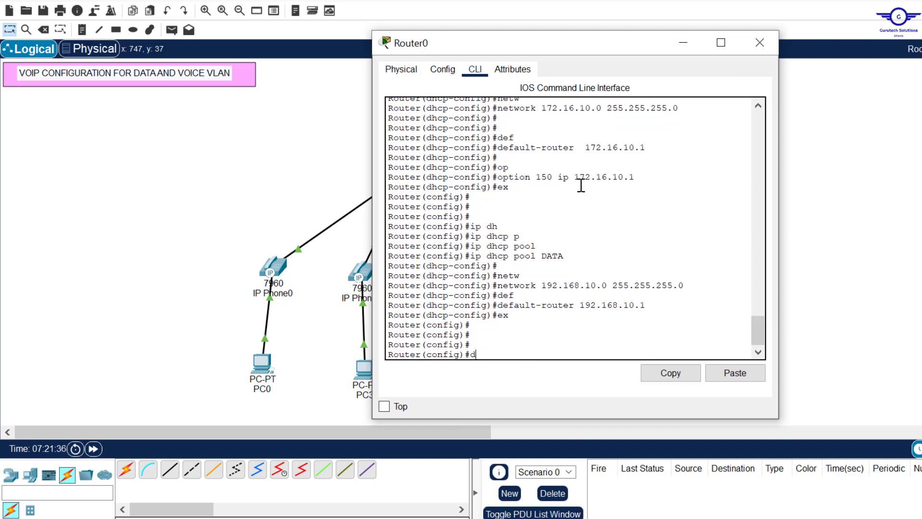
key(Return)
key(Return)
key(Return)
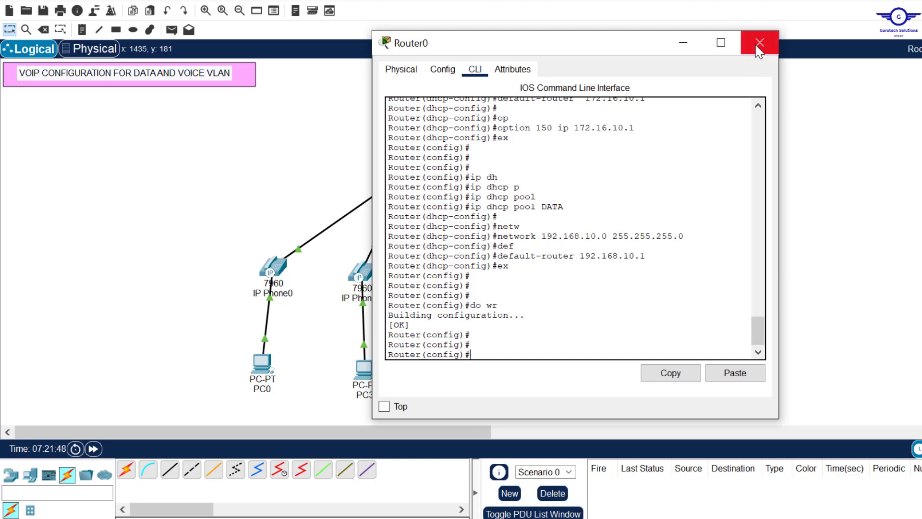
click(690, 51)
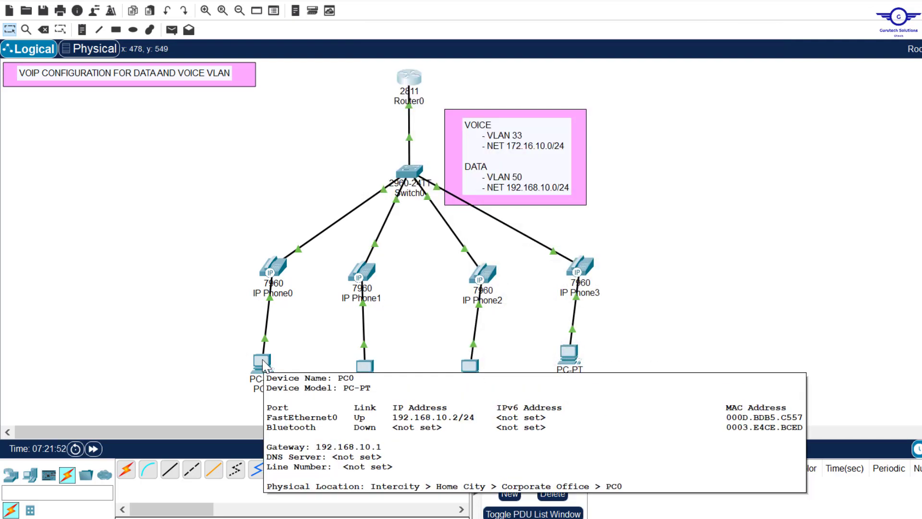
Renew PC0's IPv4 settings by switching from static back to DHCP, and inspect the address details of IP Phone0 in the topology
click(263, 365)
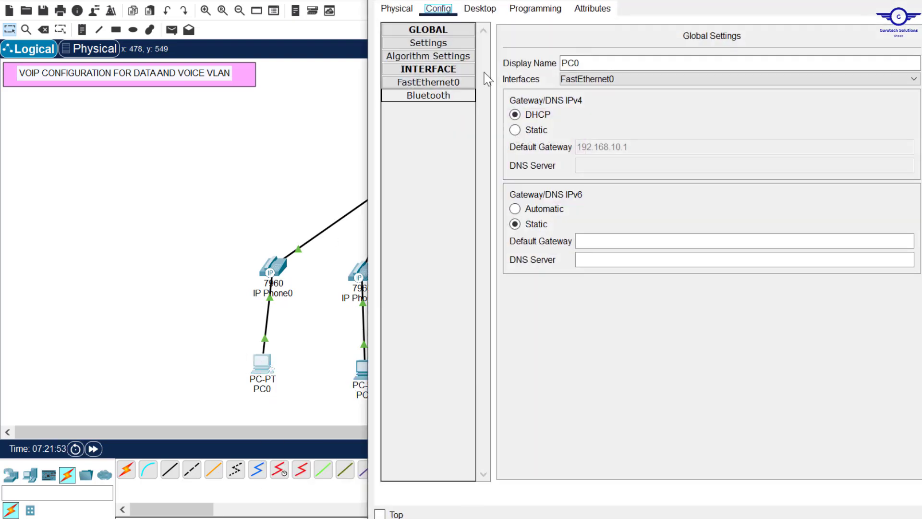
click(479, 9)
click(445, 50)
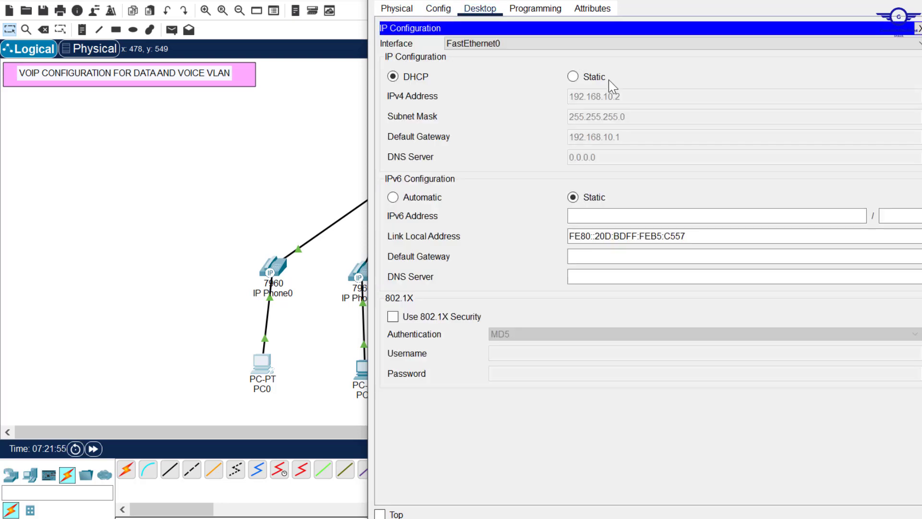
click(573, 76)
click(418, 78)
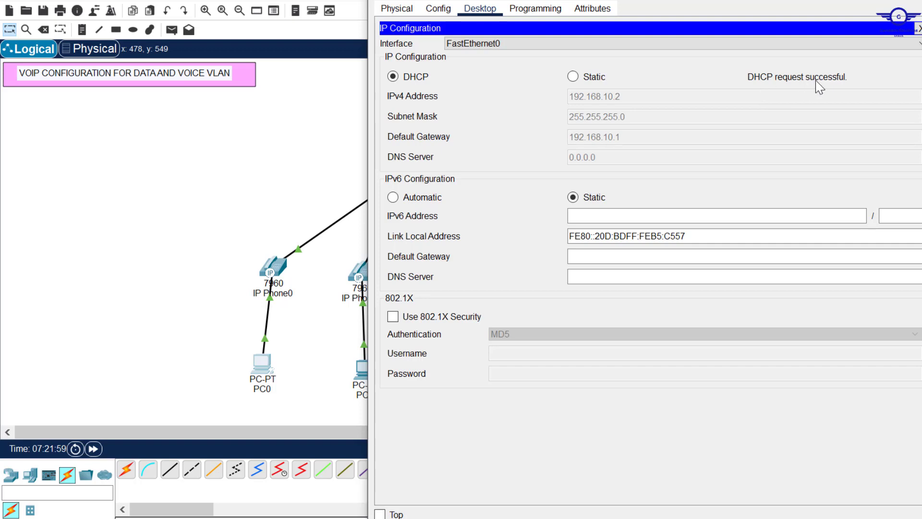
click(365, 201)
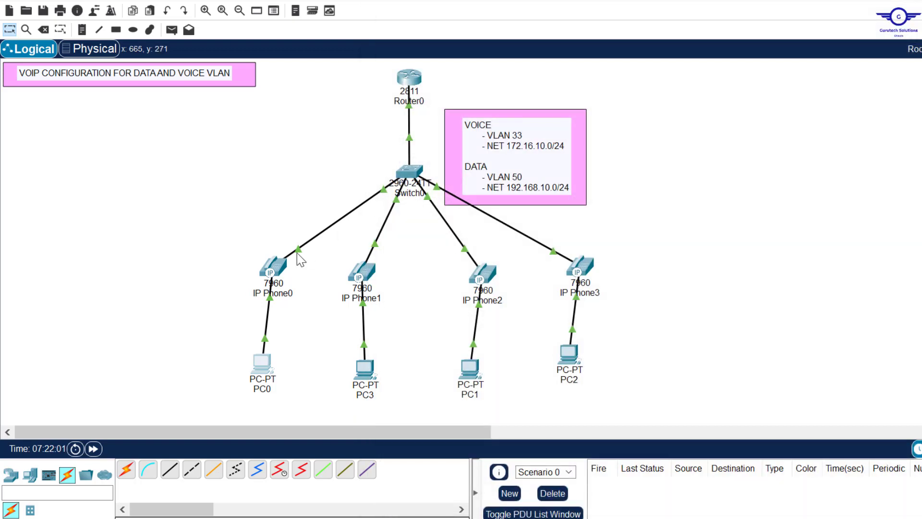
mouse_move(280, 267)
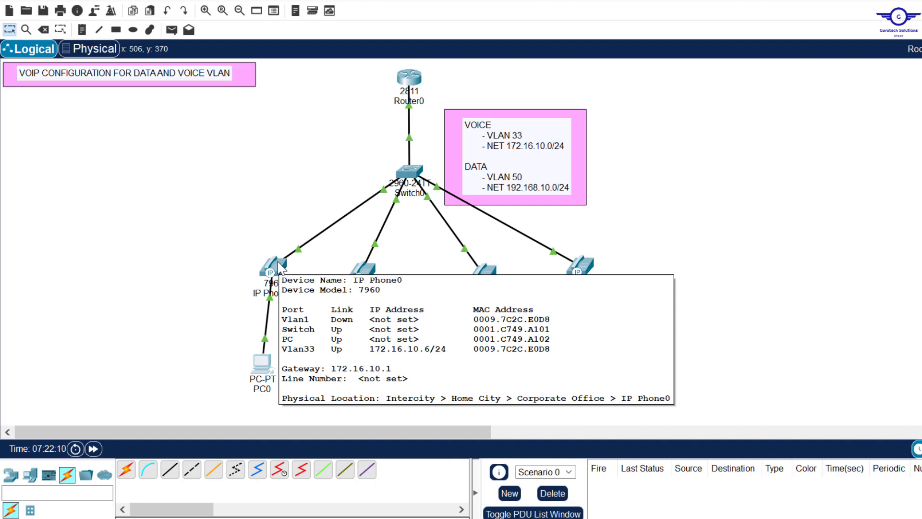
Inspect the address details of IP Phone1 in the topology, and briefly view IP Phone2's device window
mouse_move(577, 270)
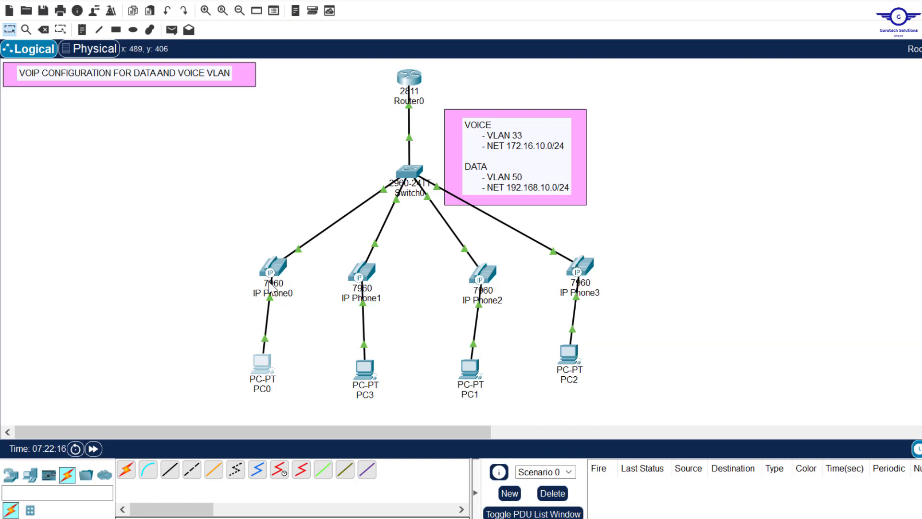
mouse_move(373, 275)
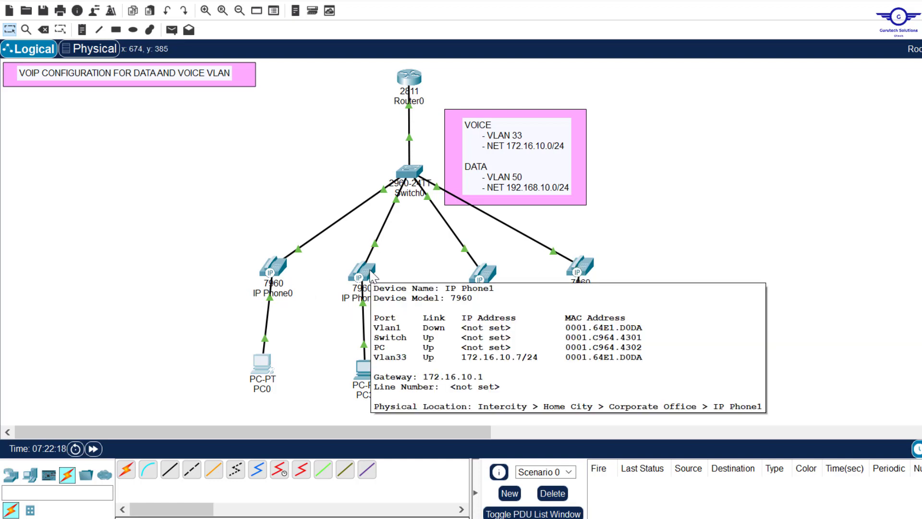
click(484, 273)
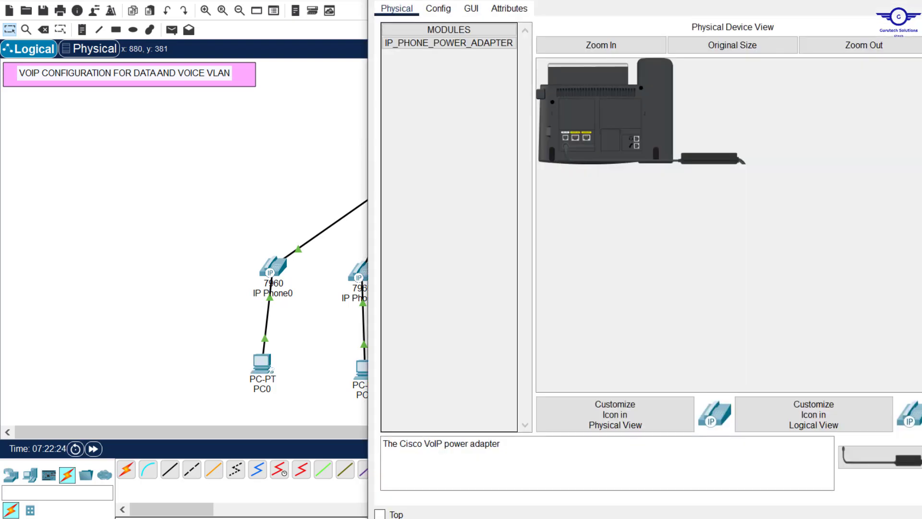
key(alt+F4)
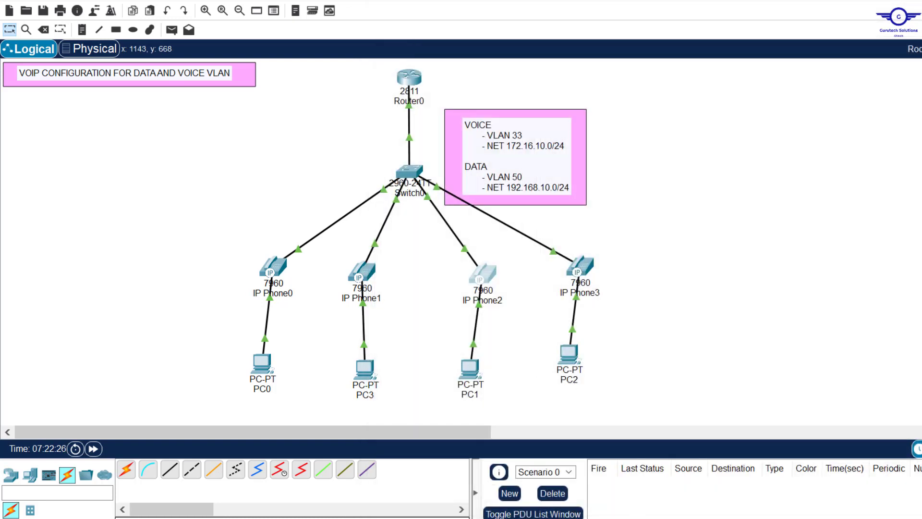
Switch to the config-guide.txt checklist in Notepad and highlight item 6, Configure telephony service, before returning to the topology
key(alt+Tab)
click(538, 321)
drag(538, 321, 342, 321)
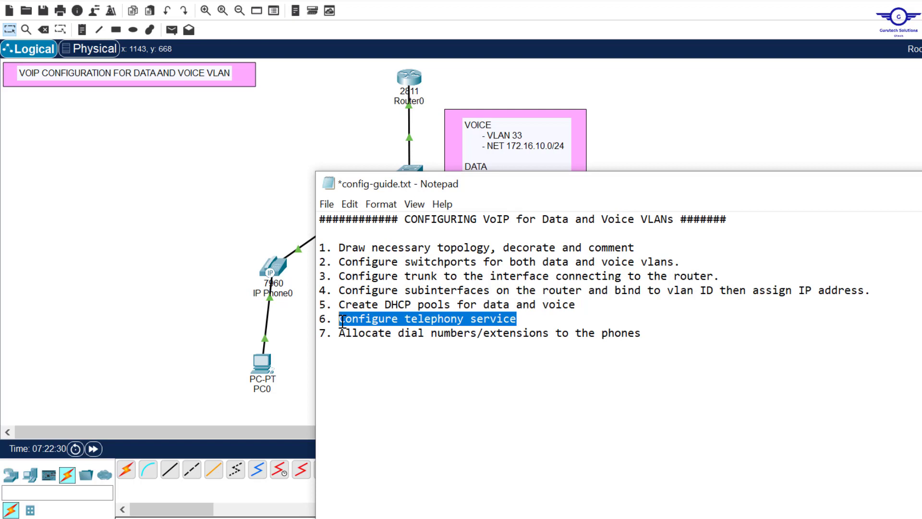
click(642, 109)
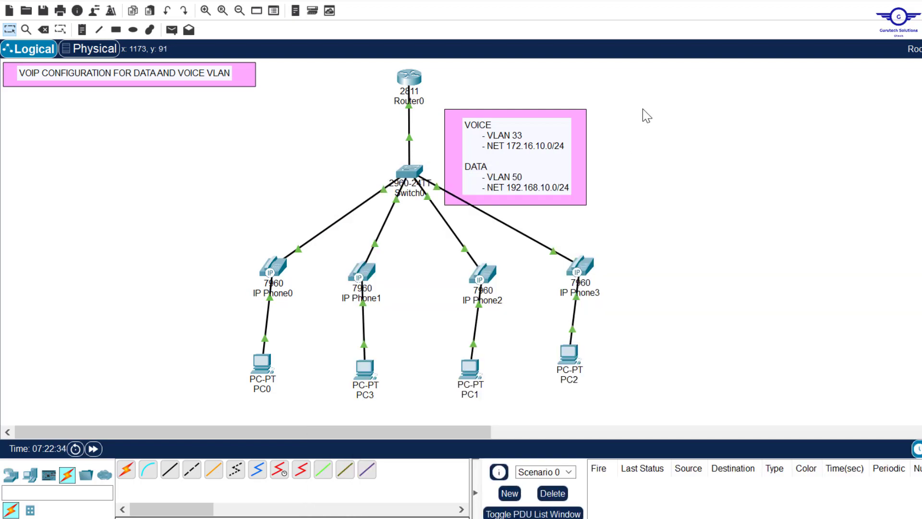
Open Router0's command line, position its window for reading, and examine the DHCP address conflict entries
click(413, 82)
drag(624, 2, 633, 82)
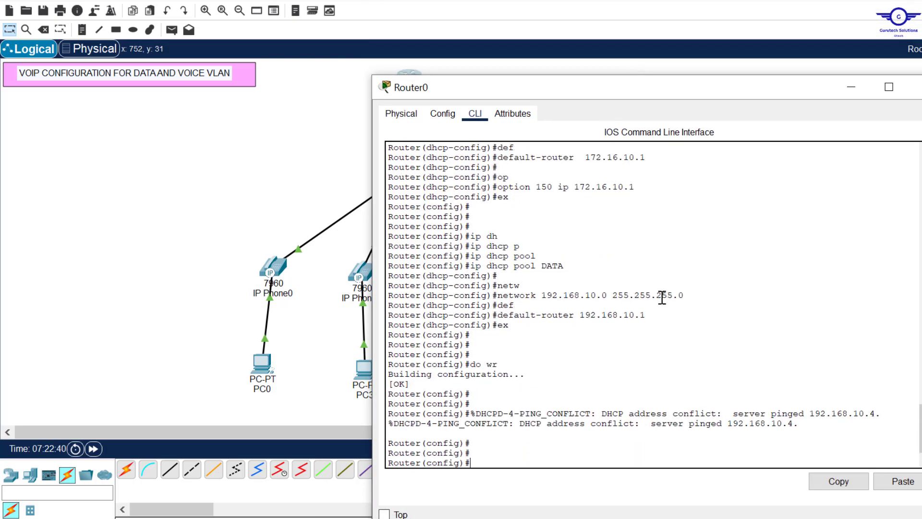
drag(802, 414, 478, 403)
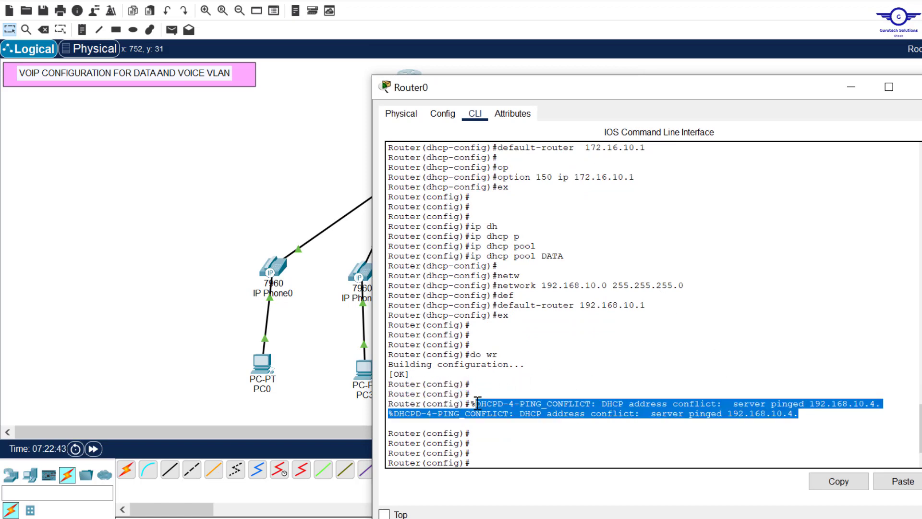
click(557, 426)
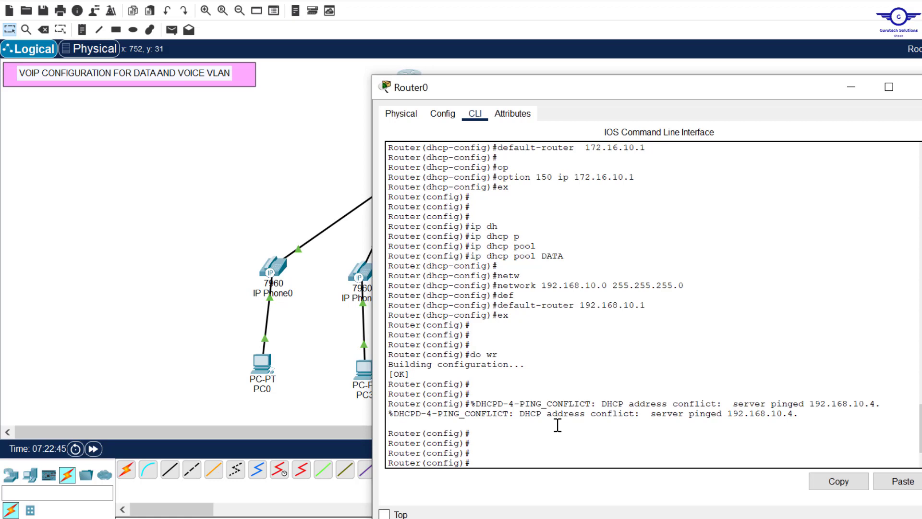
drag(812, 413, 478, 405)
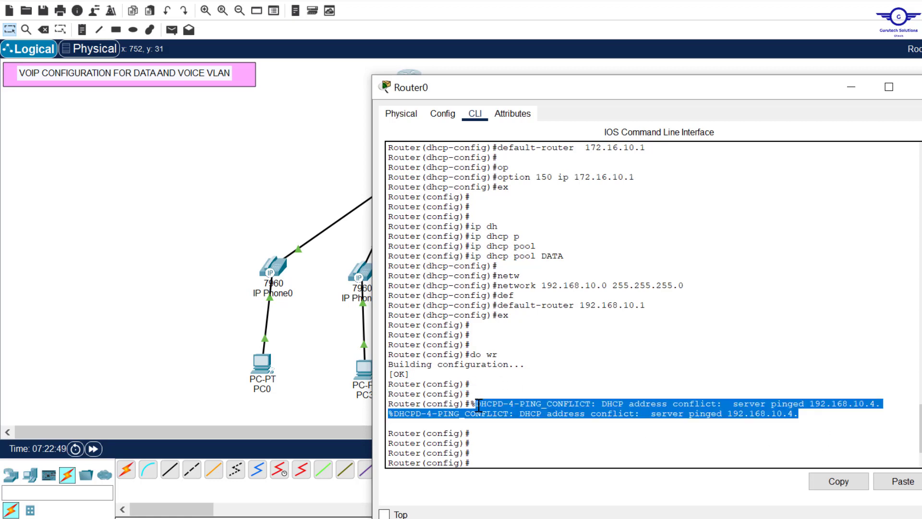
drag(697, 94, 768, 49)
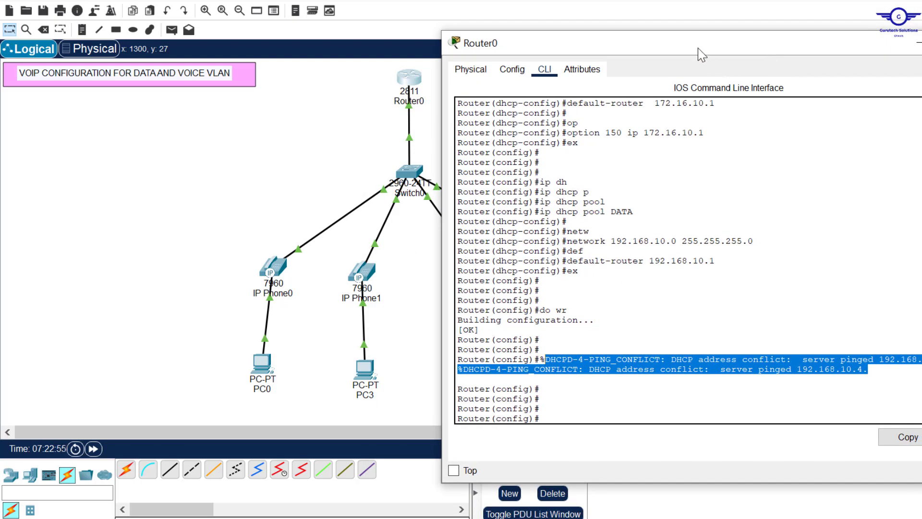
drag(690, 45, 659, 38)
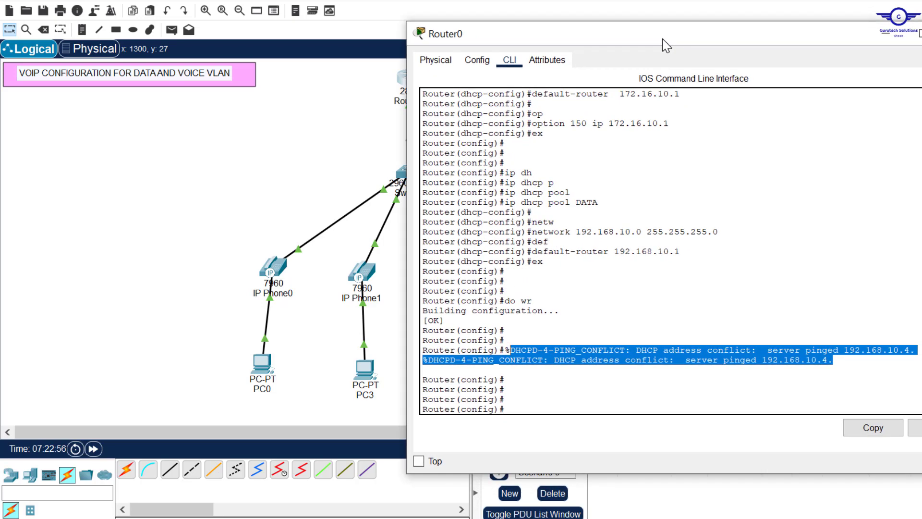
Try to exclude addresses 172.16.10.1 through 172.16.10.10 from DHCP with ip dhcp excluded-address
click(558, 399)
text(ip)
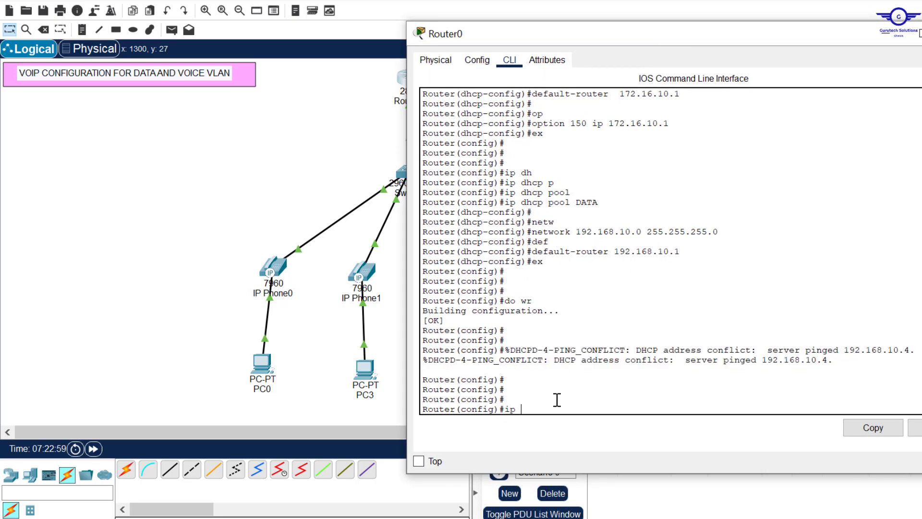
text( dj)
key(BackSpace)
text(h``)
key(Tab)
text(ex)
key(Tab)
text(1)
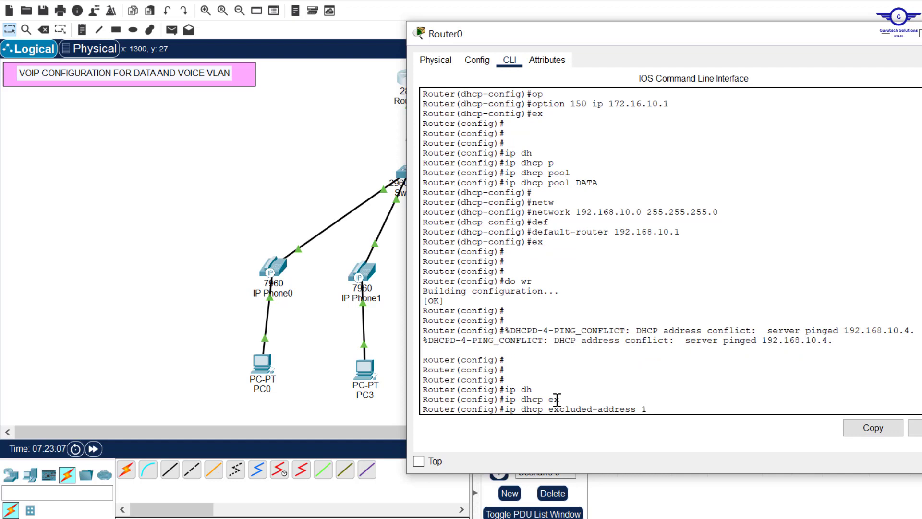
text(72.16.10.1)
text(172.16)
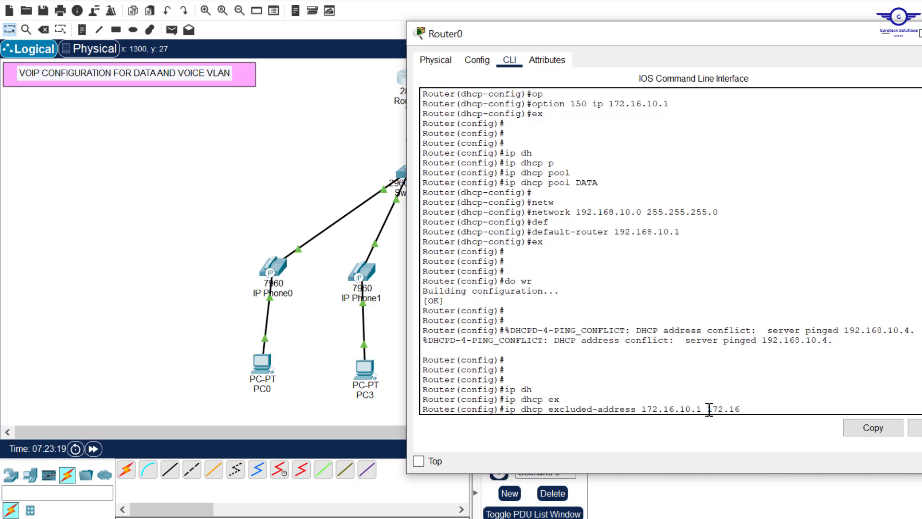
text(.10.3. 10)
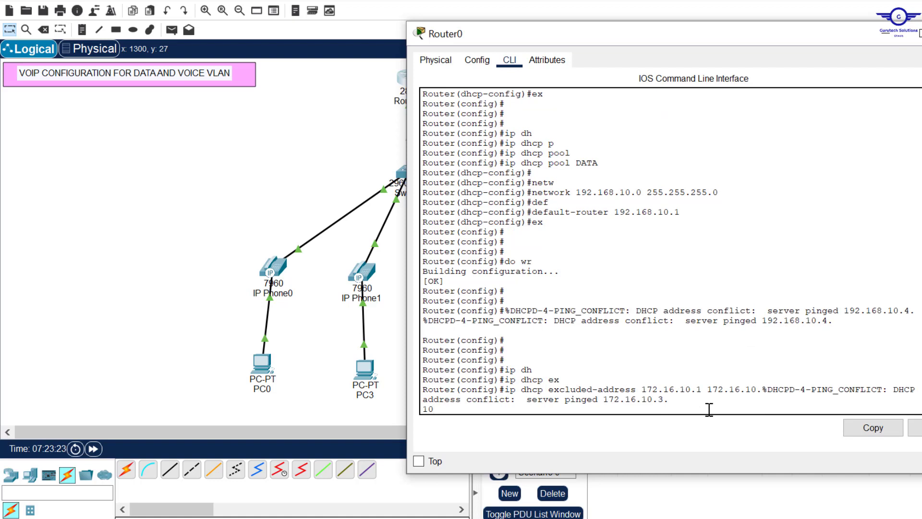
text(kk)
key(Return)
key(Return)
Correct the interrupted exclusion command and run it as ip dhcp excluded-address 172.16.10.1 172.16.10.10
key(Up)
key(BackSpace)
key(BackSpace)
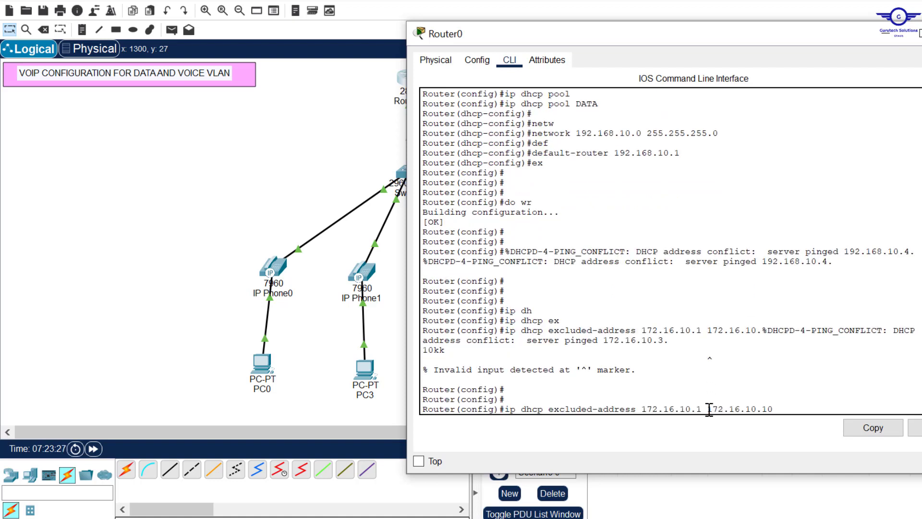
key(Return)
key(Return)
key(Return)
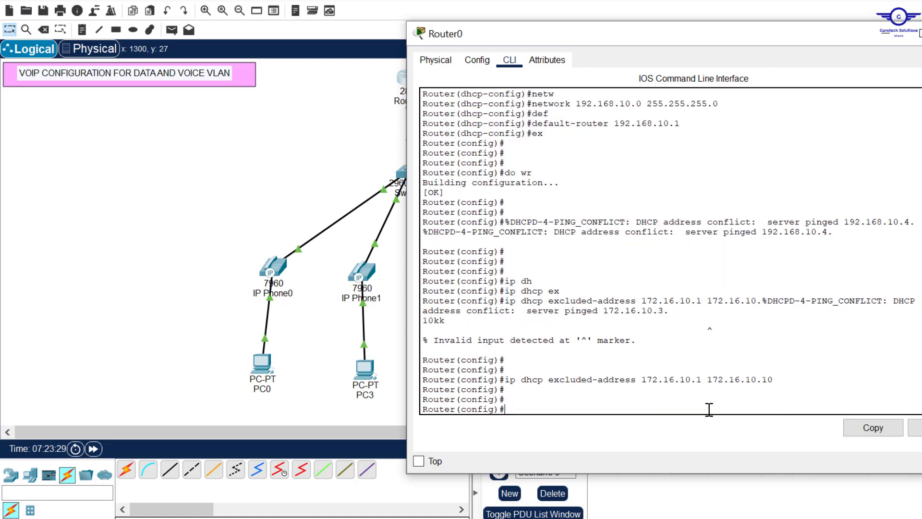
Try to adapt the previous exclusion command for the data network, changing its end address to 192.168.10.10
drag(700, 373, 647, 378)
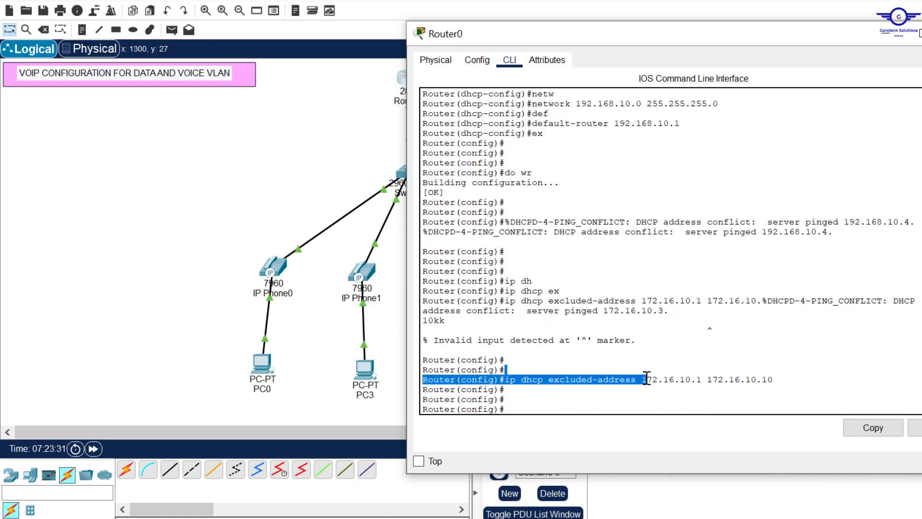
key(Up)
key(Left)
key(Left)
text(8)
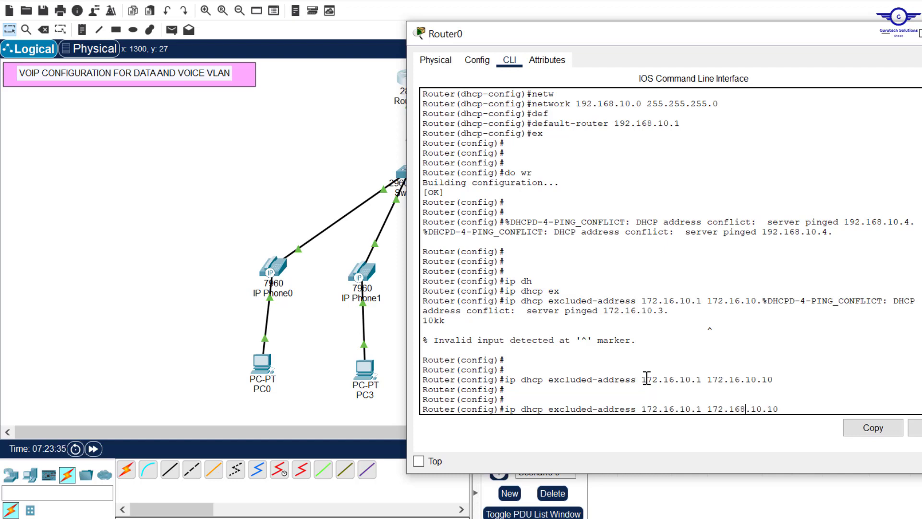
key(BackSpace)
text(9)
key(Left)
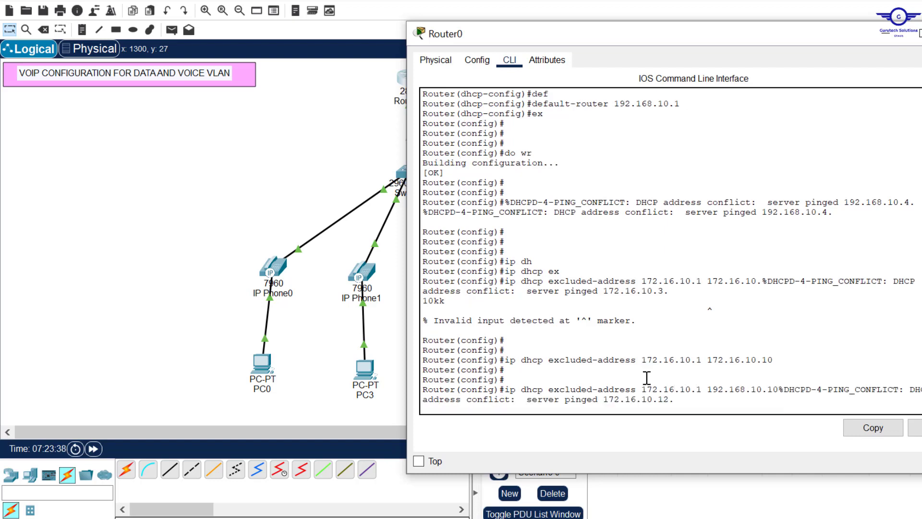
text(hh)
key(Return)
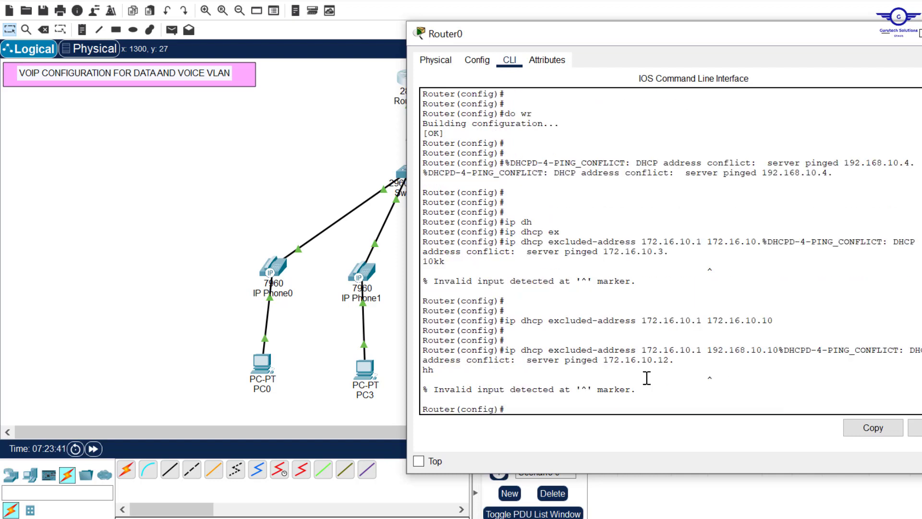
Correct the data network exclusion and run it as ip dhcp excluded-address 192.168.10.1 192.168.10.10
key(Up)
key(Left)
key(Right)
key(Right)
key(BackSpace)
key(BackSpace)
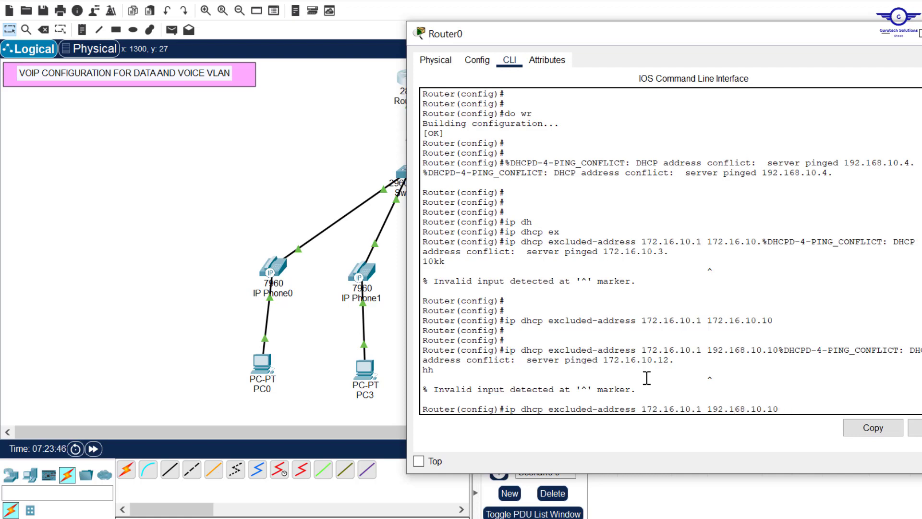
text(8)
key(Left)
key(Left)
key(Left)
key(BackSpace)
text(9)
key(Return)
key(Return)
key(Return)
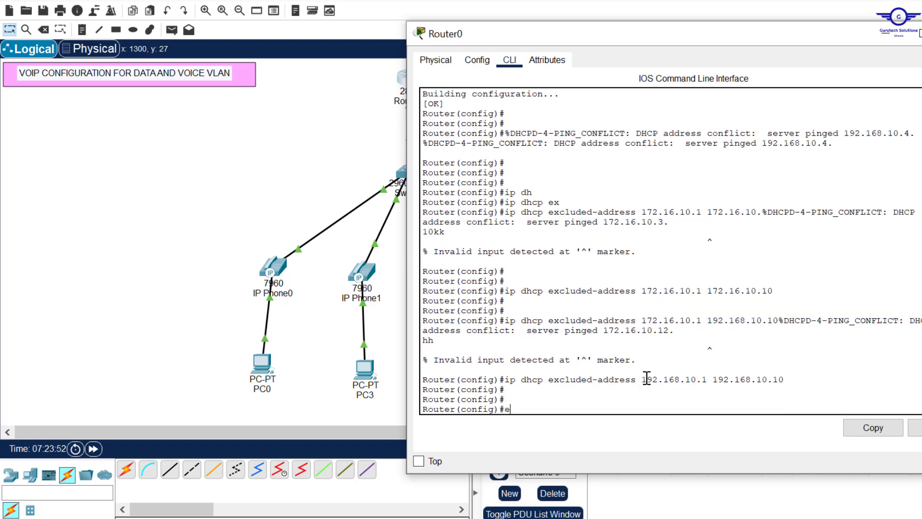
Save the router's configuration with do wr and bring up the configuration guide in Notepad to check the next task
text(e)
key(BackSpace)
text(do wr)
key(Return)
key(Return)
key(alt+Tab)
click(599, 154)
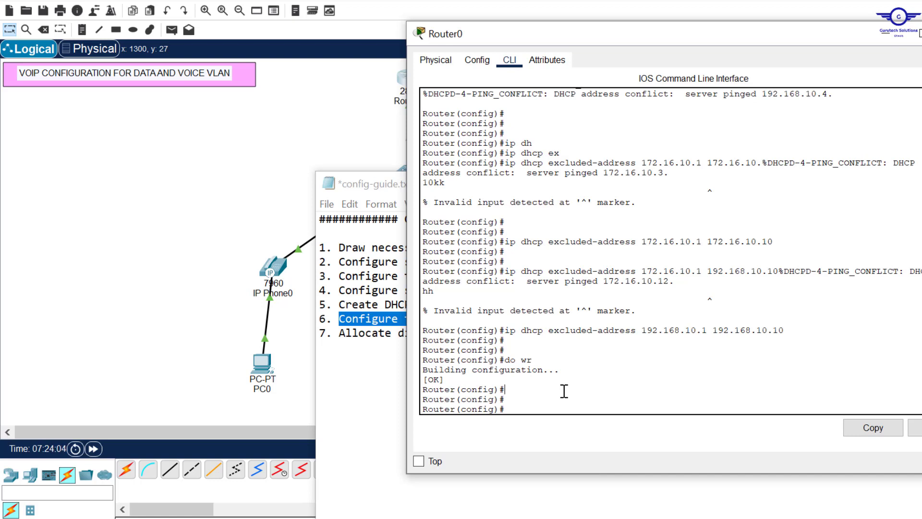
Enter the router's telephony configuration mode with the telephony-service command
key(Return)
text(tele)
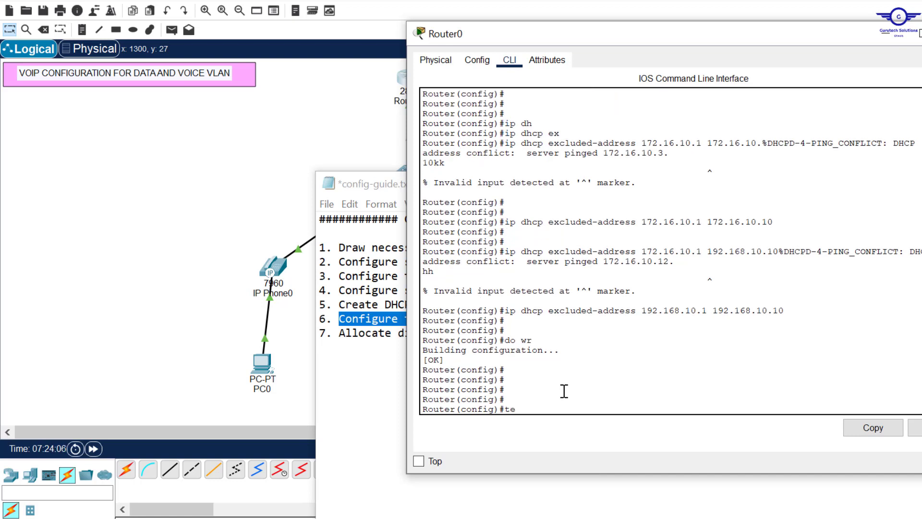
key(Tab)
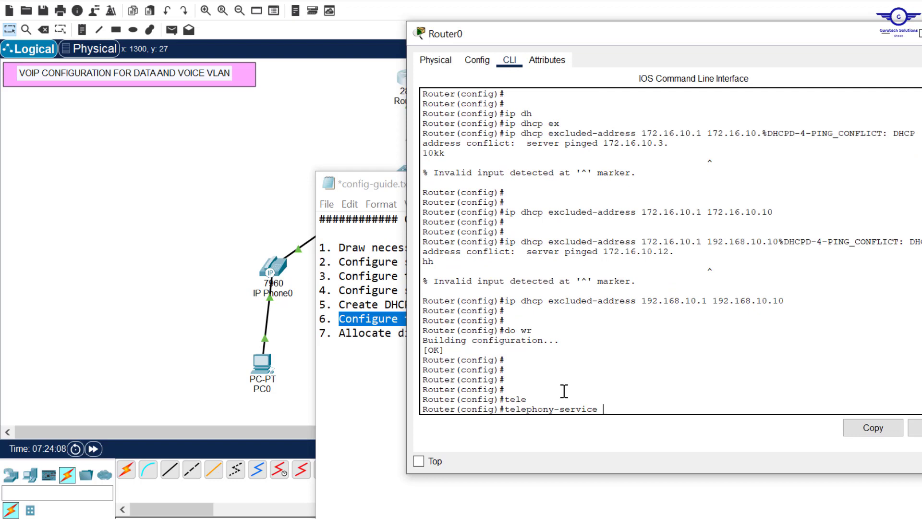
key(Return)
key(Return)
key(Return)
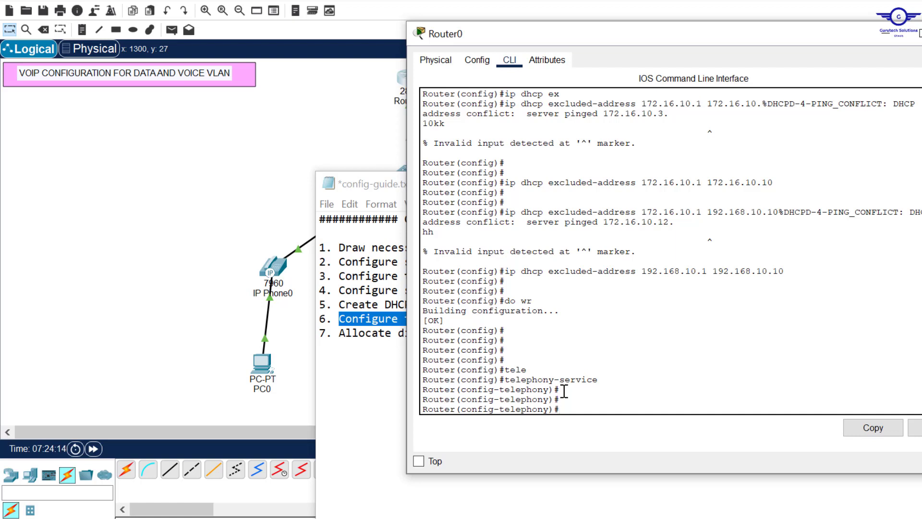
Set the telephony service's maximum number of phones to 10 with max-ephones
text(max-ep)
key(Tab)
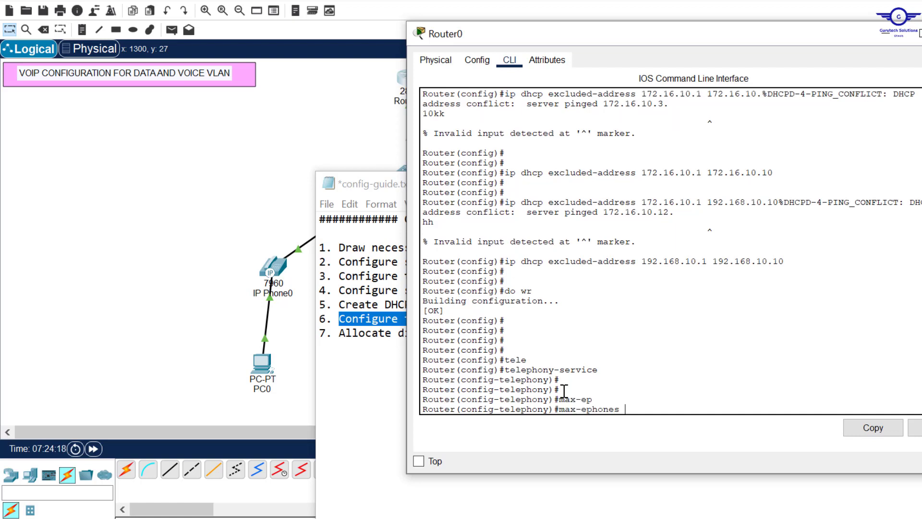
text(10)
key(Return)
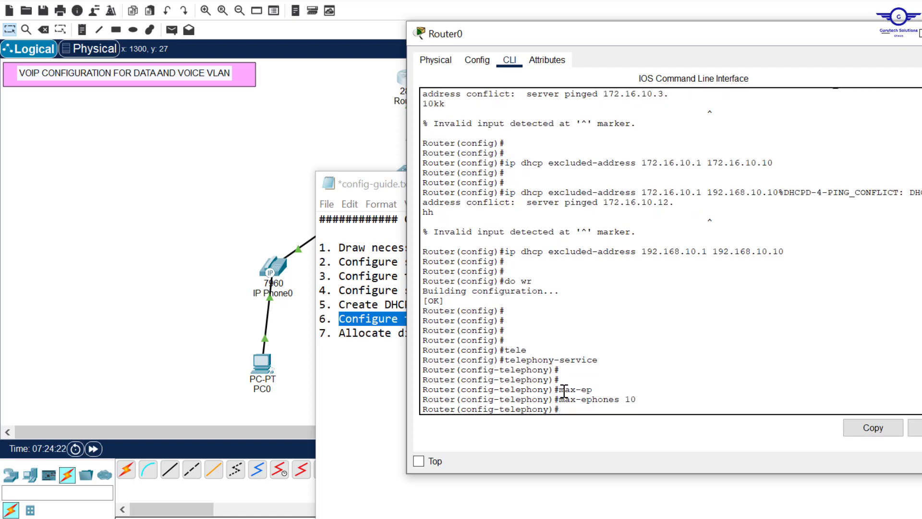
Set the telephony service's maximum number of directory numbers to 10 with max-dn
text(max-d)
key(Tab)
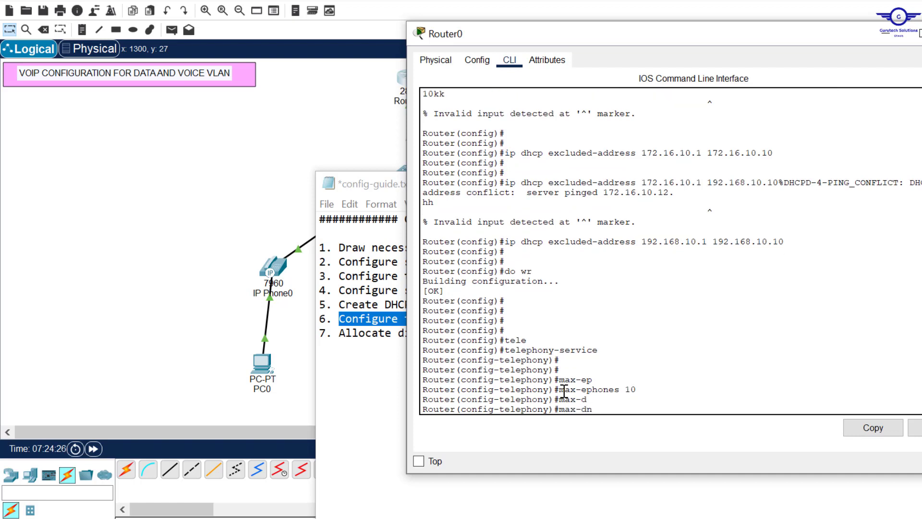
text(10)
key(Return)
key(Return)
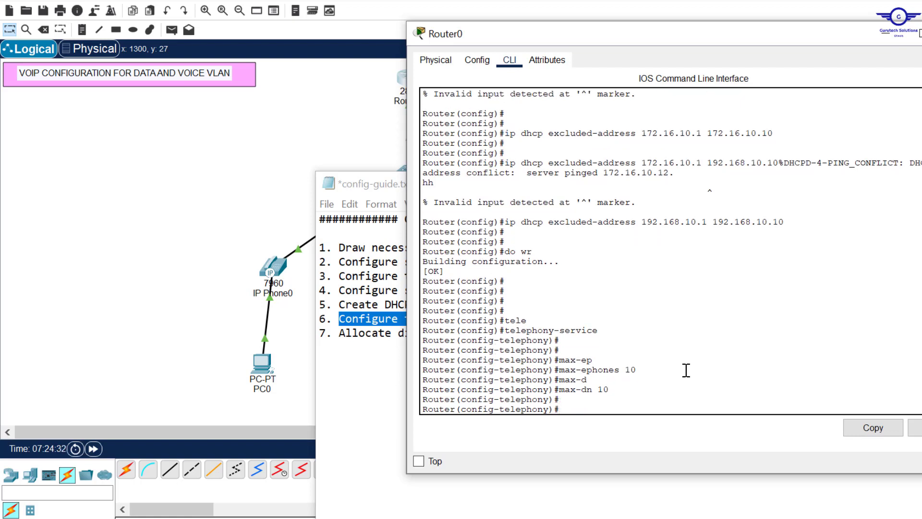
Begin the ip source-address command and check the address assigned to subinterface fa0/0.33 in the earlier CLI output
text(ip so)
key(Tab)
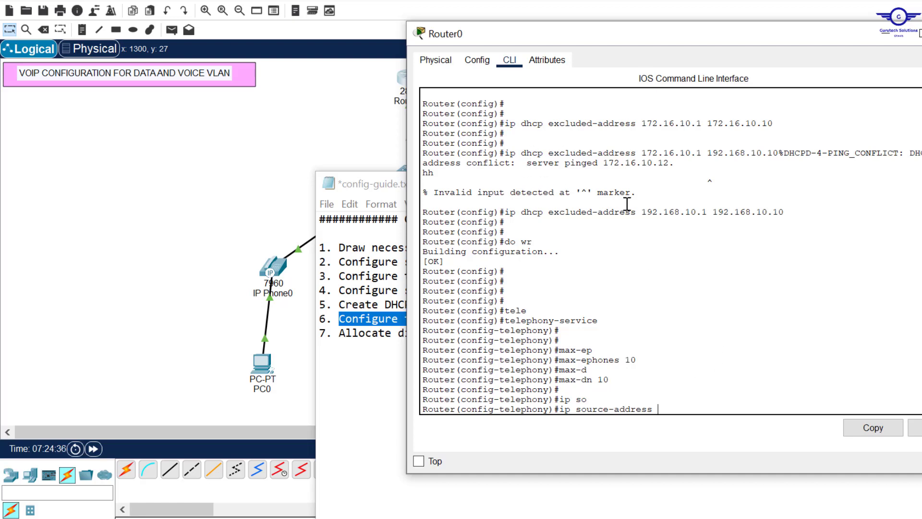
scroll(627, 204, up, 3)
scroll(626, 203, up, 15)
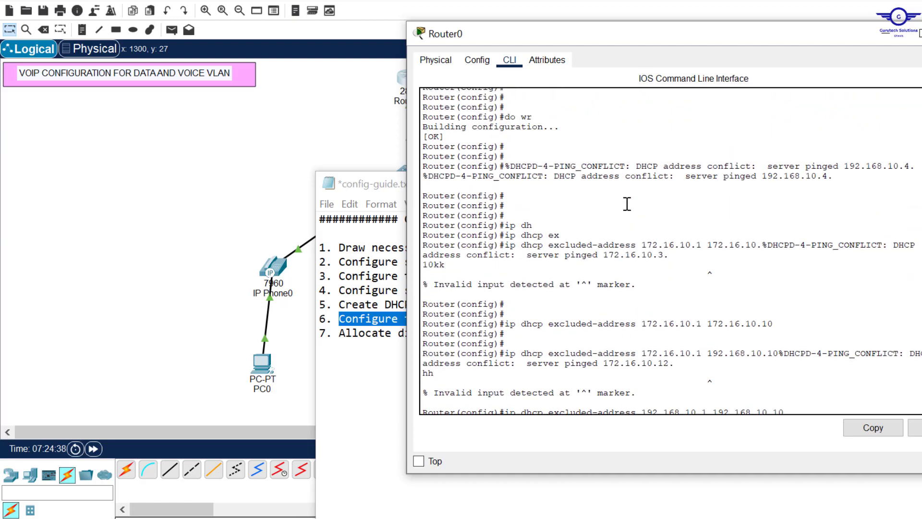
scroll(626, 203, up, 2)
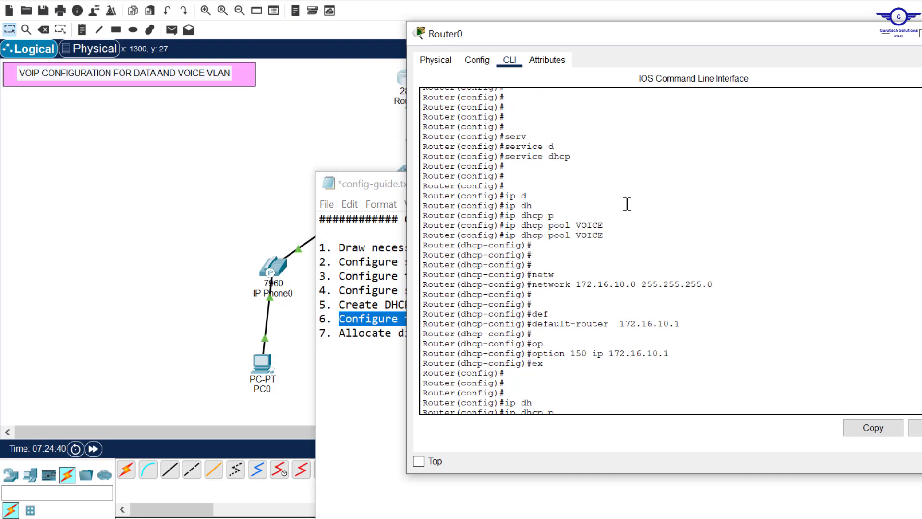
scroll(627, 204, down, 1)
scroll(628, 197, up, 12)
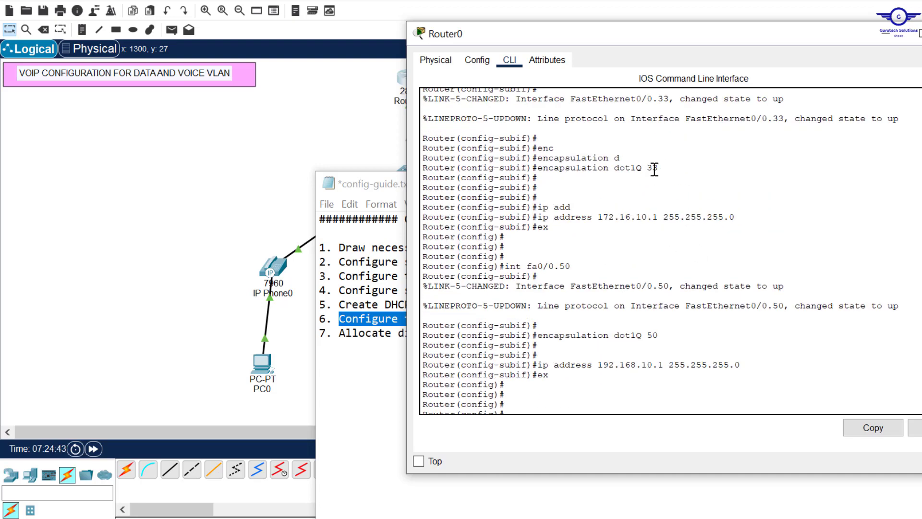
scroll(663, 167, up, 2)
drag(569, 147, 527, 148)
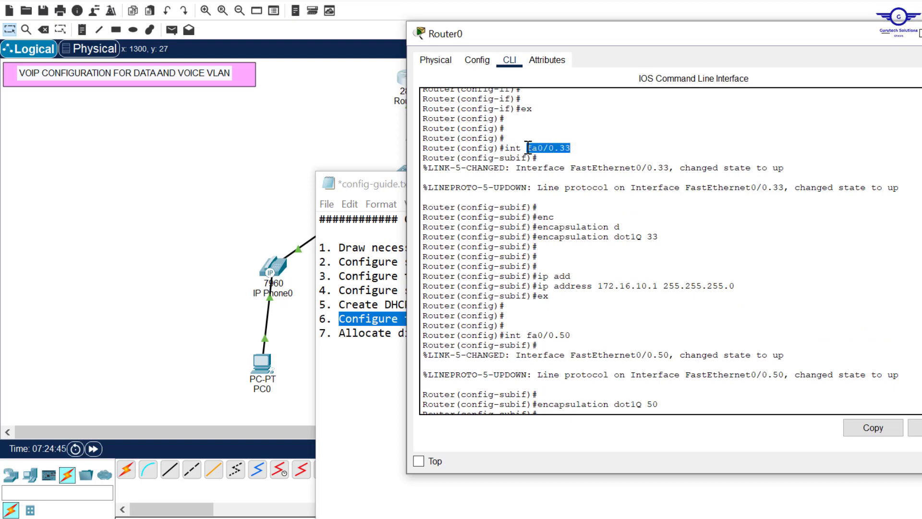
click(656, 287)
drag(657, 287, 607, 287)
scroll(607, 287, down, 10)
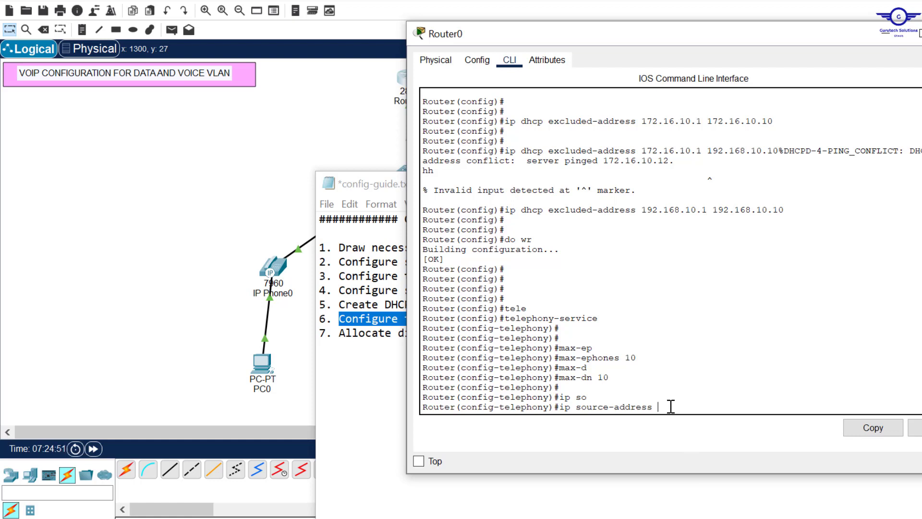
Complete the ip source-address command with address 172.16.10.1 and port 2000 for the telephony service
text(?)
text(172.1)
text(6.10.1)
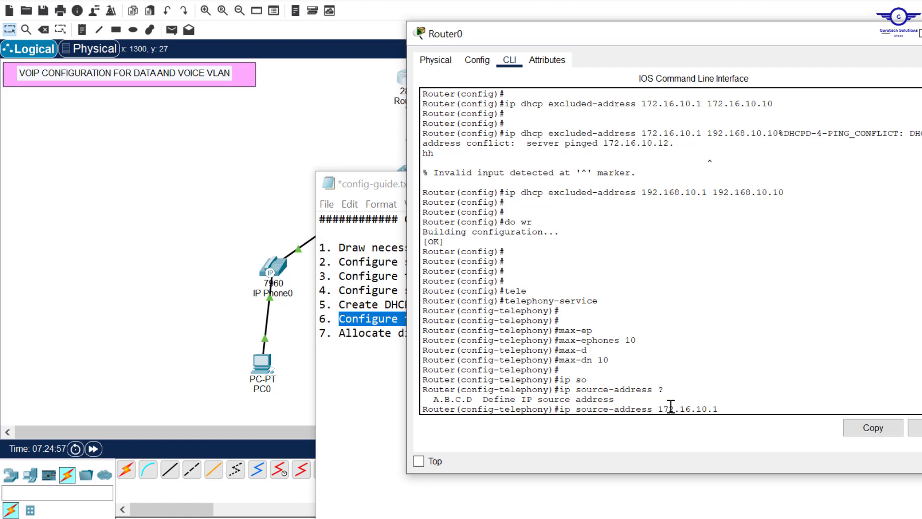
text( po)
key(Tab)
text(200)
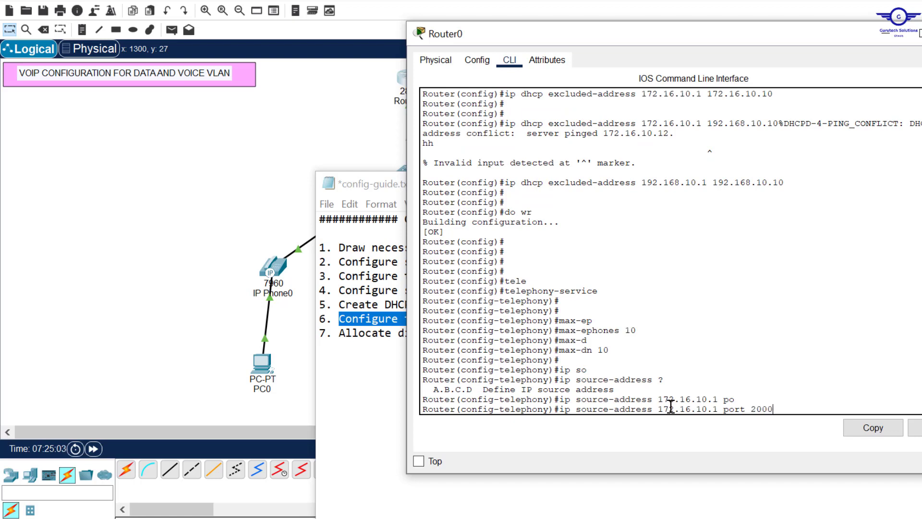
key(Return)
key(Return)
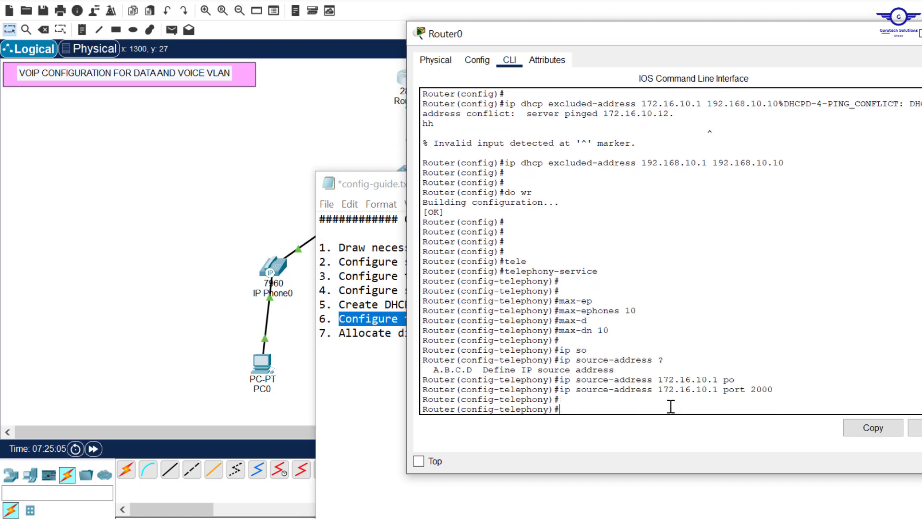
Enable automatic assignment of directory numbers 1 to 10 with the auto assign command
text(aut)
key(Tab)
text(o)
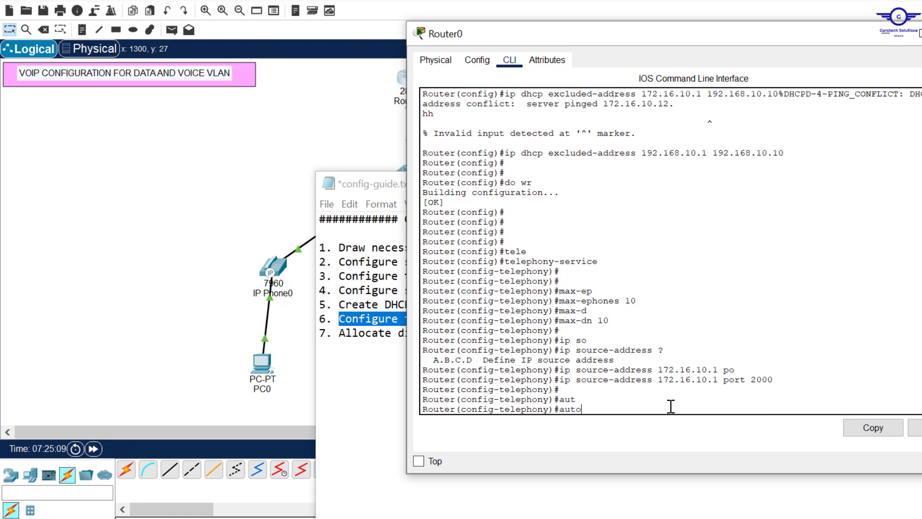
text( ass)
key(Tab)
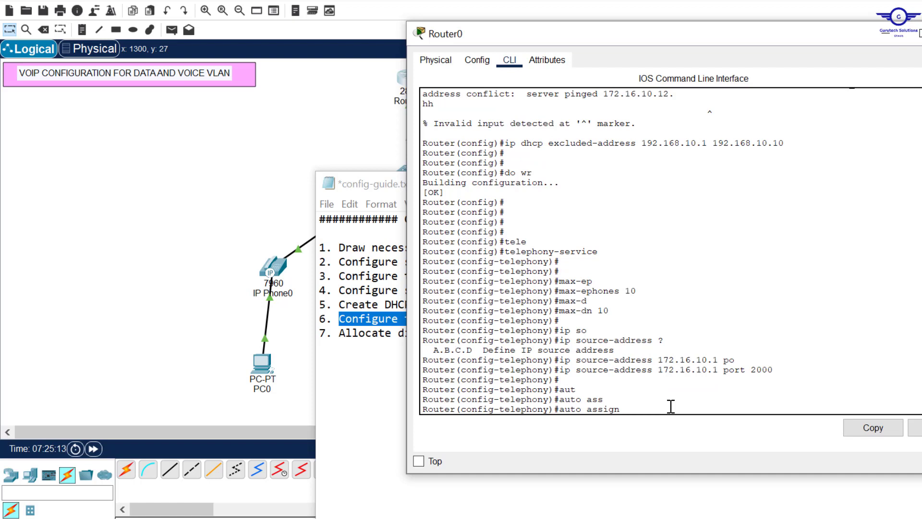
text(1 to 10)
drag(648, 289, 620, 292)
key(Return)
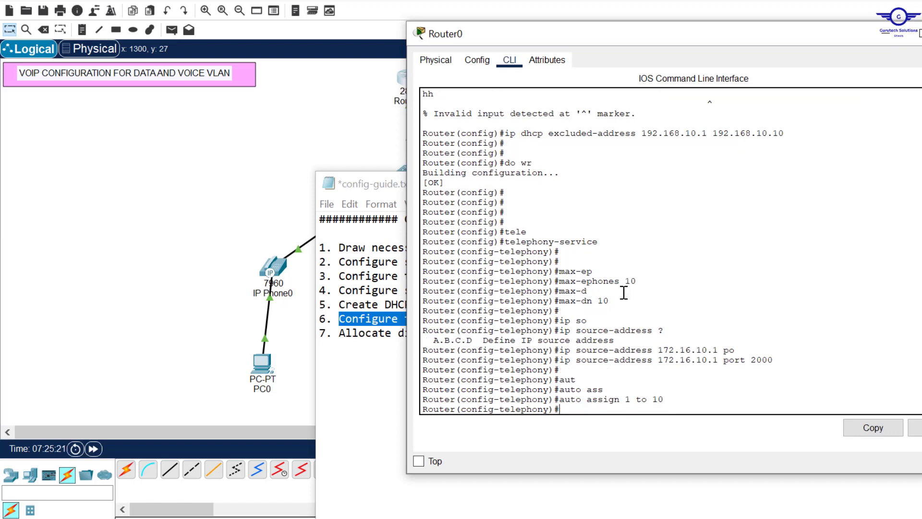
Exit telephony configuration mode and review the block of telephony-service commands entered on the router
text(ex)
key(Return)
key(Return)
key(Return)
key(Return)
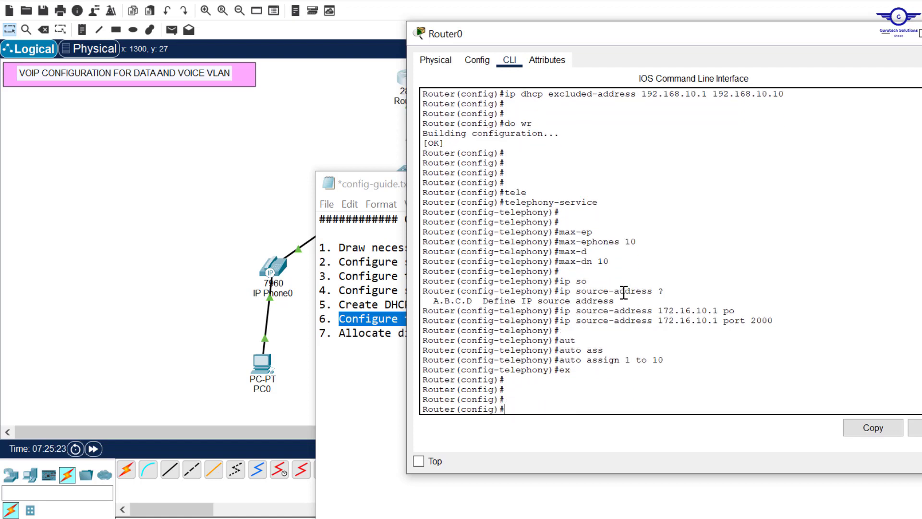
drag(632, 370, 505, 202)
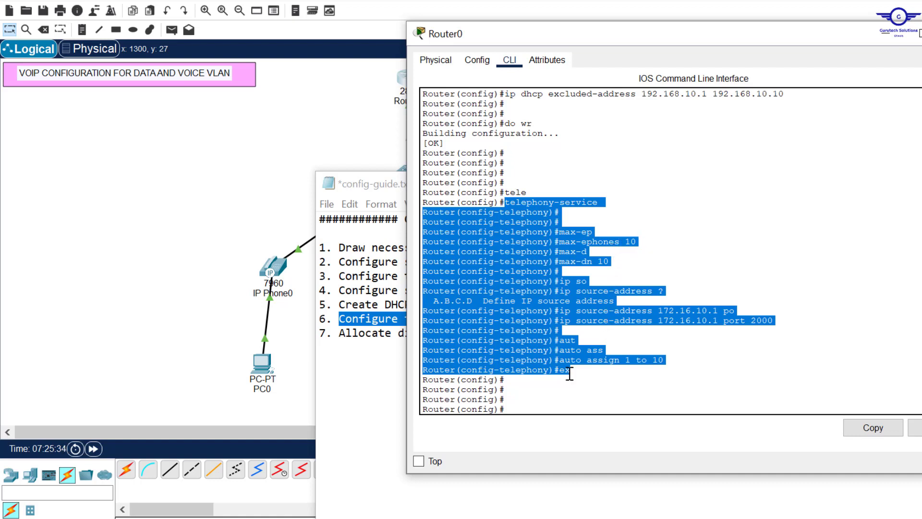
click(550, 392)
key(Return)
key(Return)
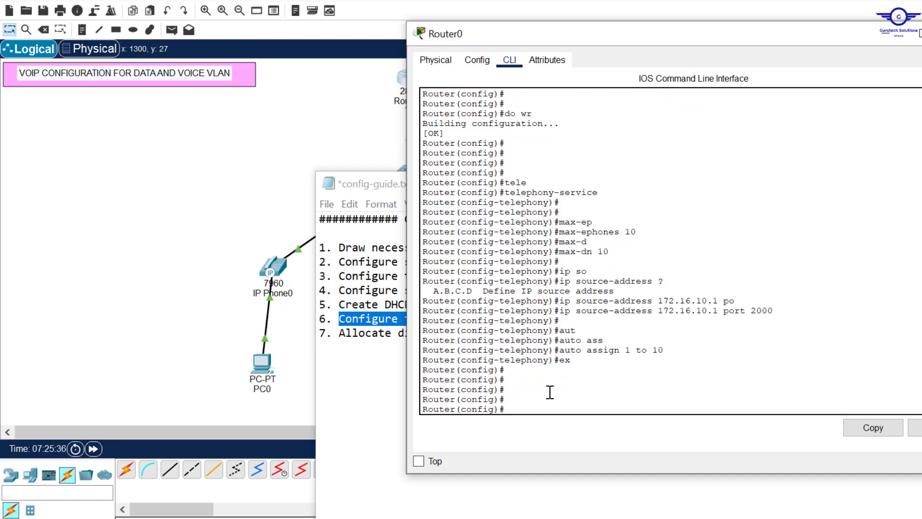
Highlight the task of allocating dial numbers to the phones in the Notepad configuration guide, and return to the router's CLI
click(559, 517)
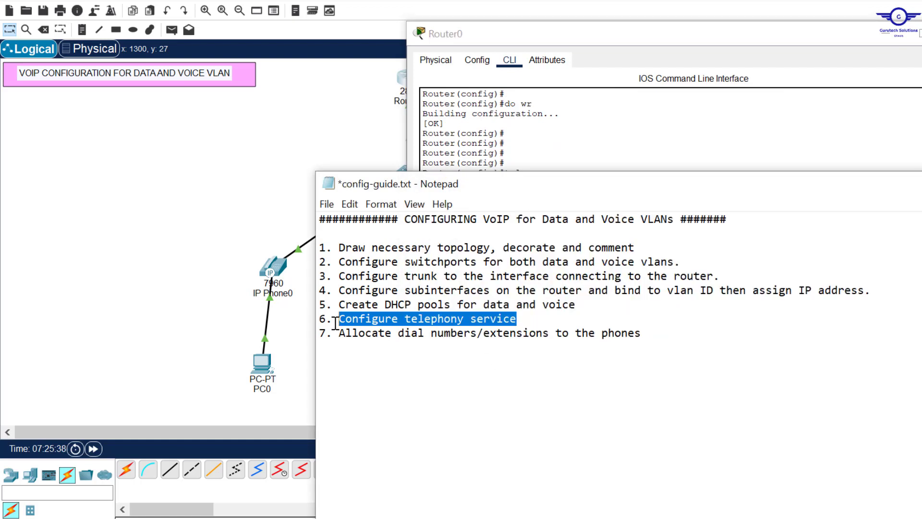
drag(339, 333, 643, 335)
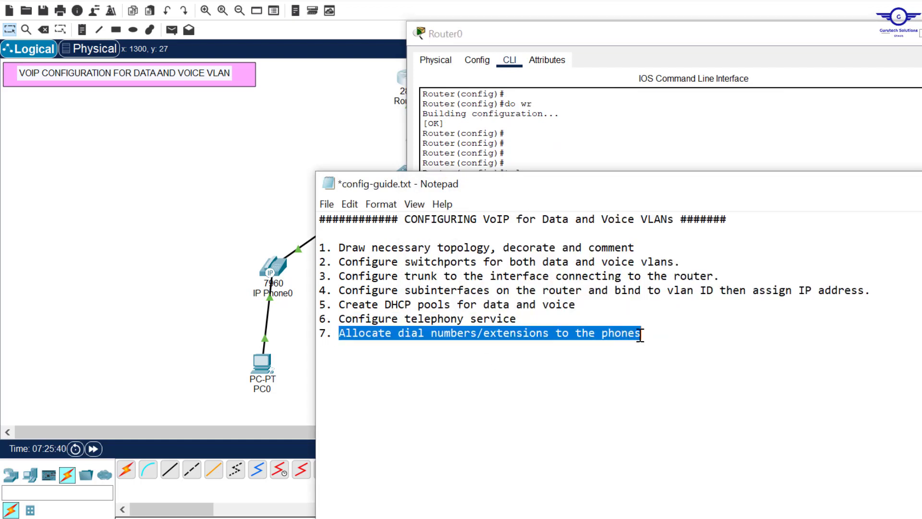
click(599, 155)
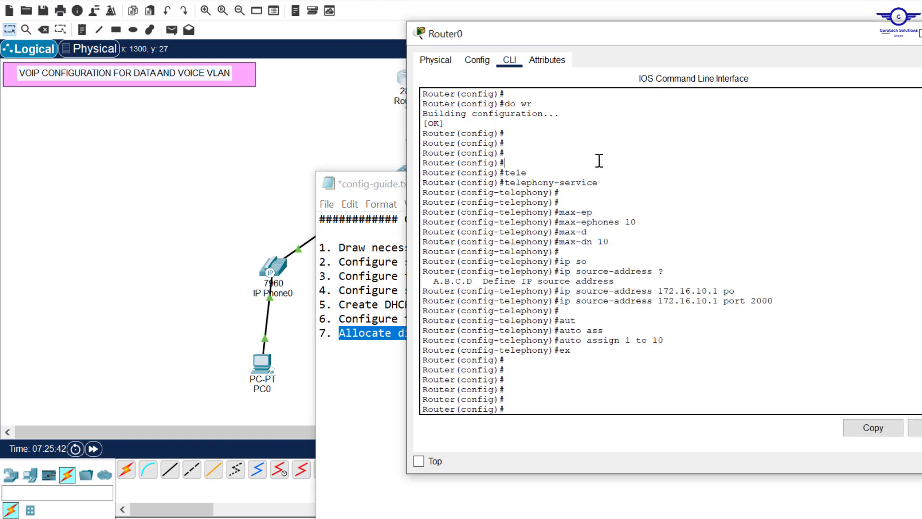
Enter the configuration mode of the first directory number with the command ephone-dn 1
text(epg)
text(hone-dn)
text( 1)
key(Return)
key(Return)
key(Return)
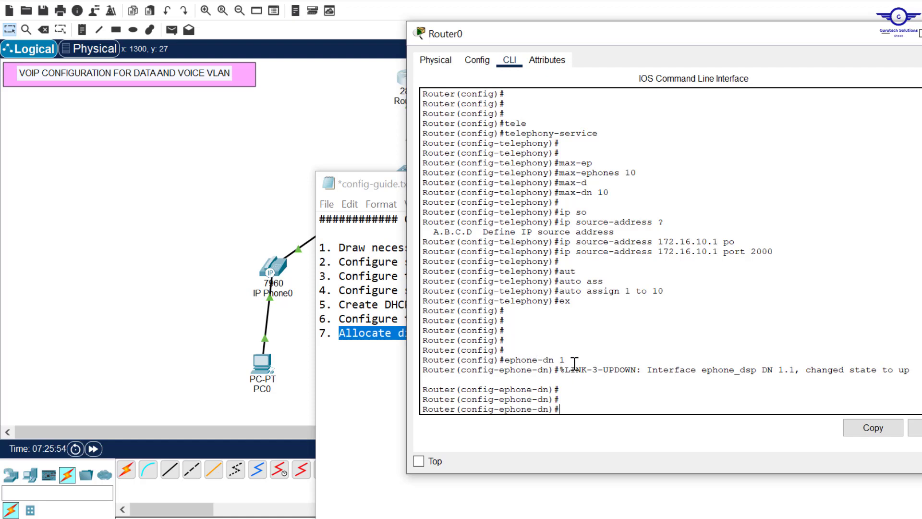
Assign extension number 1001 to ephone-dn 1 and exit to global configuration mode
text(number 1001)
key(Return)
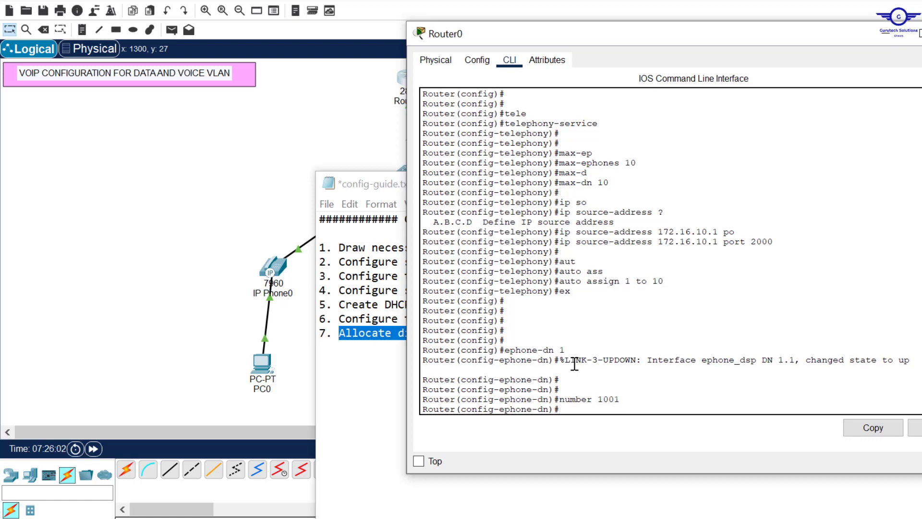
text(ex)
key(Return)
key(Return)
key(Return)
key(Return)
Enter the configuration mode of the second directory number with the command ephone-dn 2
key(Up)
key(Up)
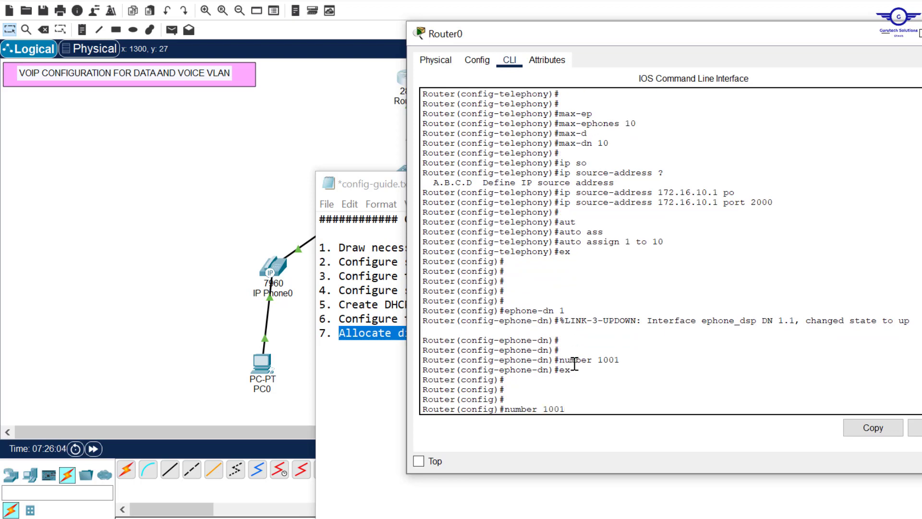
key(Down)
key(Up)
key(Up)
text(2)
key(Return)
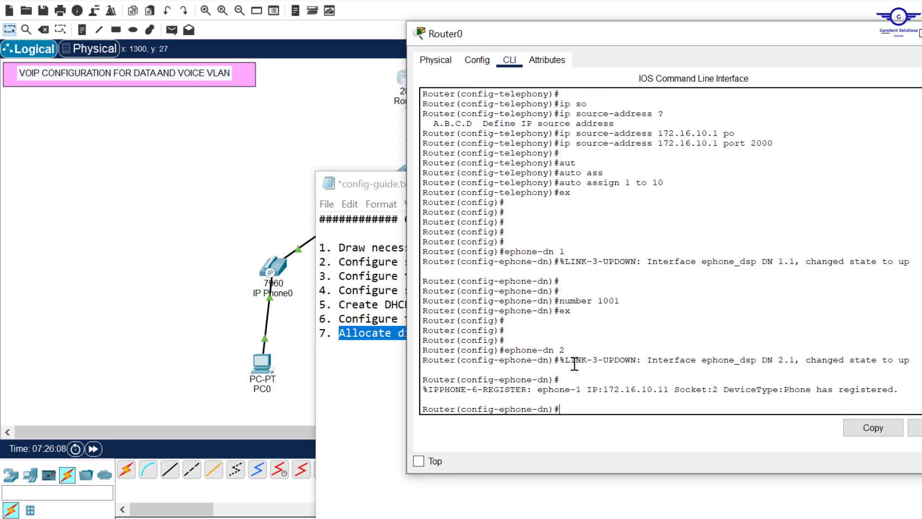
key(Return)
Assign extension number 1002 to ephone-dn 2 and exit to global configuration mode
key(Up)
key(Up)
key(Up)
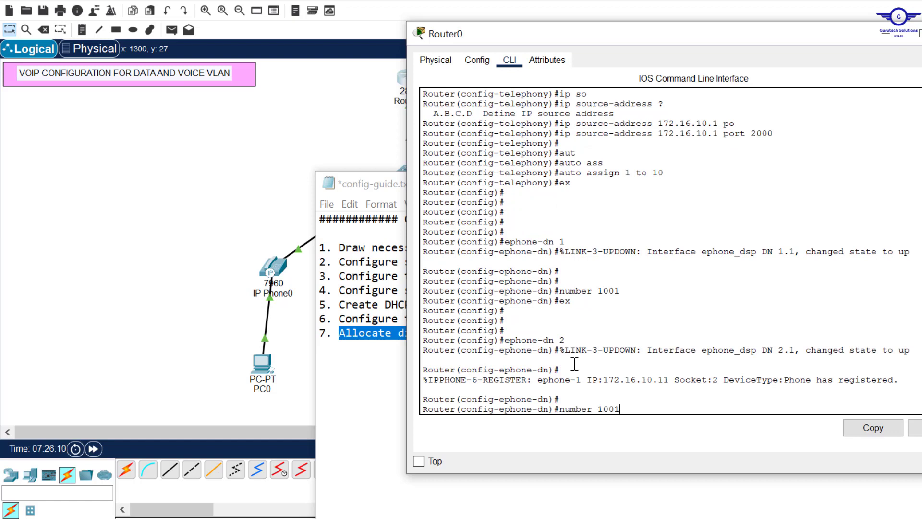
text(2)
key(Return)
key(Return)
key(Return)
text(ex)
key(Return)
key(Return)
key(Return)
key(Return)
Enter the configuration mode of the third directory number with the command ephone-dn 3
key(Up)
key(Up)
key(Down)
key(BackSpace)
key(BackSpace)
text(ephone-dn 3)
key(Return)
key(Return)
key(Return)
Assign number 1003 to ephone-dn 3 and 1004 to a new ephone-dn 4, and save the configuration with do wr
text(number 1003   ex    ephone-dn 4)
key(Return)
key(Return)
text(number 1004 ex    do wr)
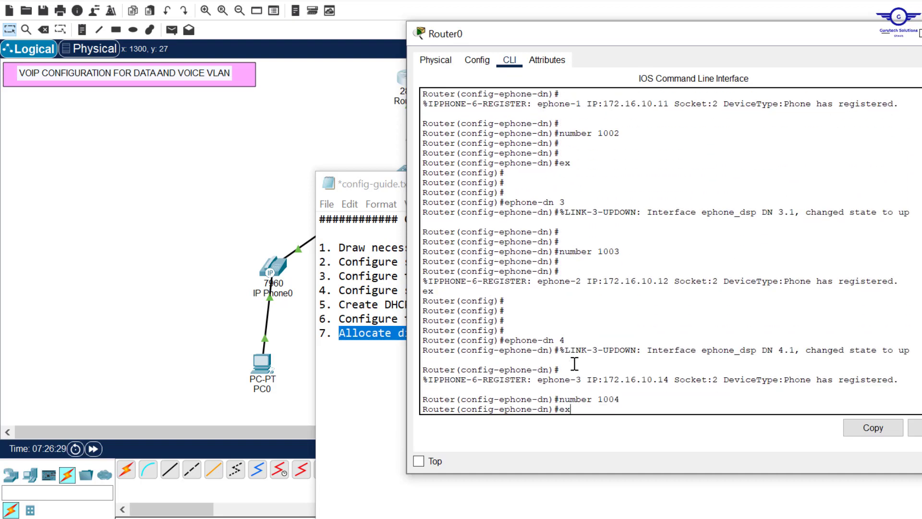
key(Return)
Clear the windows covering the topology and inspect the IP phones' line numbers and the PCs' IP addresses
click(882, 39)
click(600, 120)
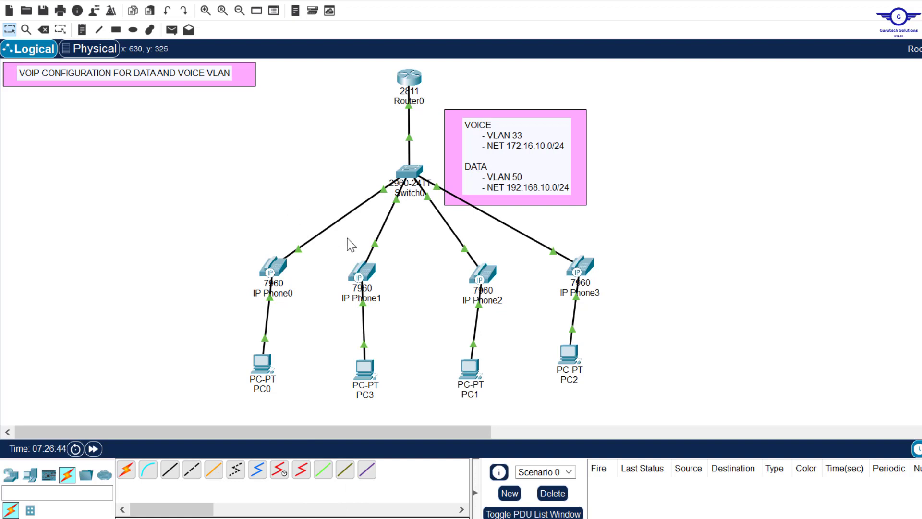
mouse_move(274, 265)
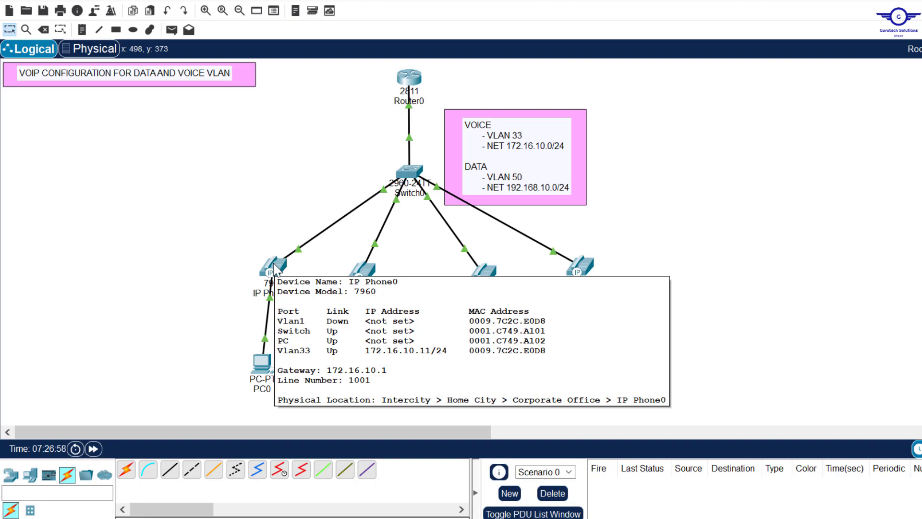
mouse_move(361, 278)
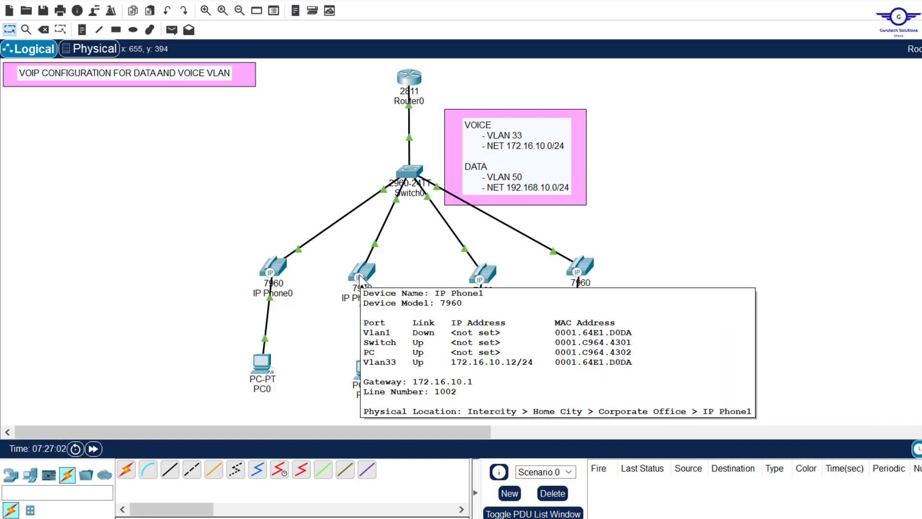
mouse_move(485, 276)
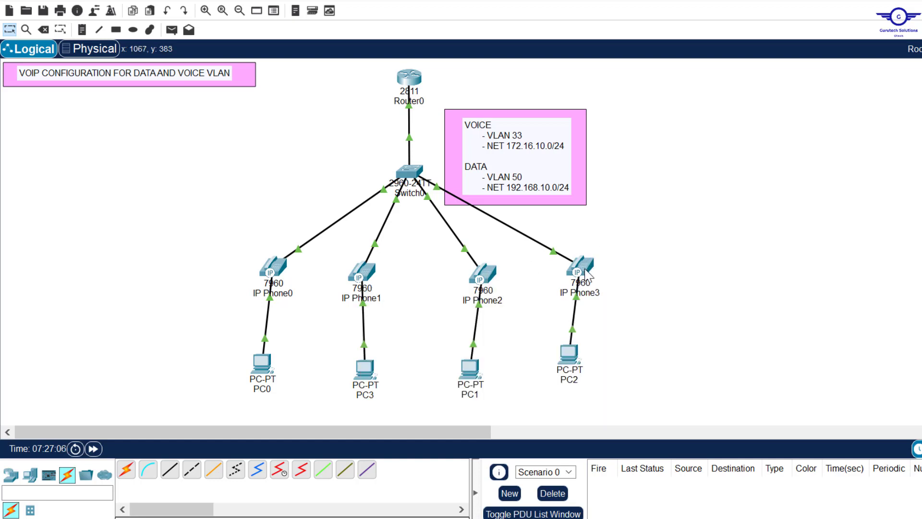
mouse_move(586, 272)
mouse_move(570, 360)
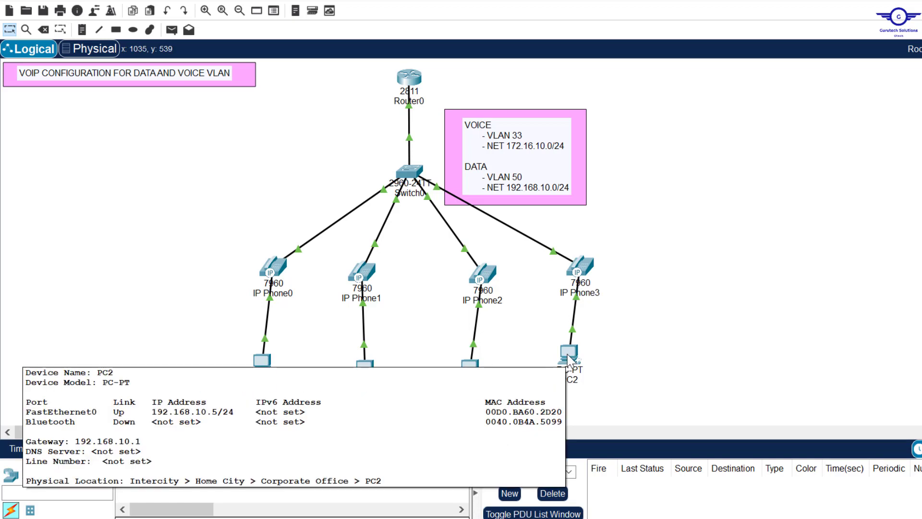
mouse_move(470, 370)
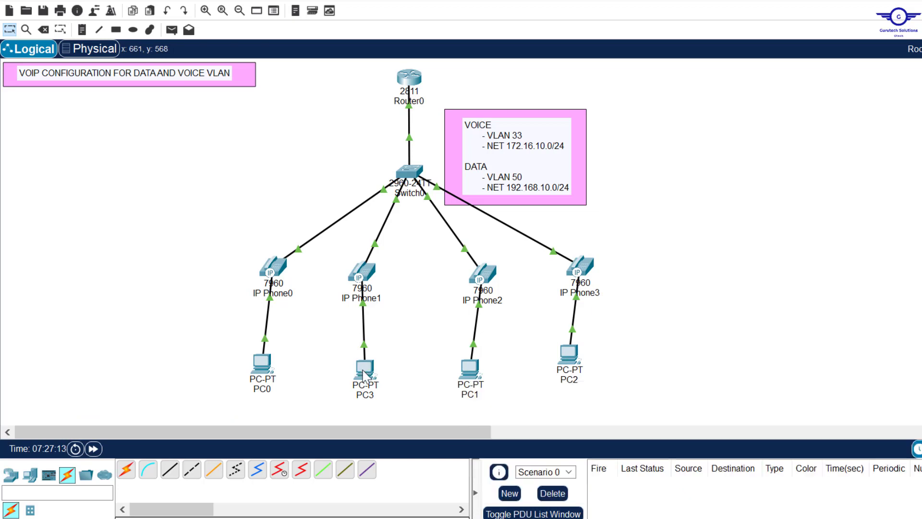
mouse_move(365, 373)
Open the GUI views of IP Phone0 and IP Phone3 and arrange their windows side by side
click(282, 267)
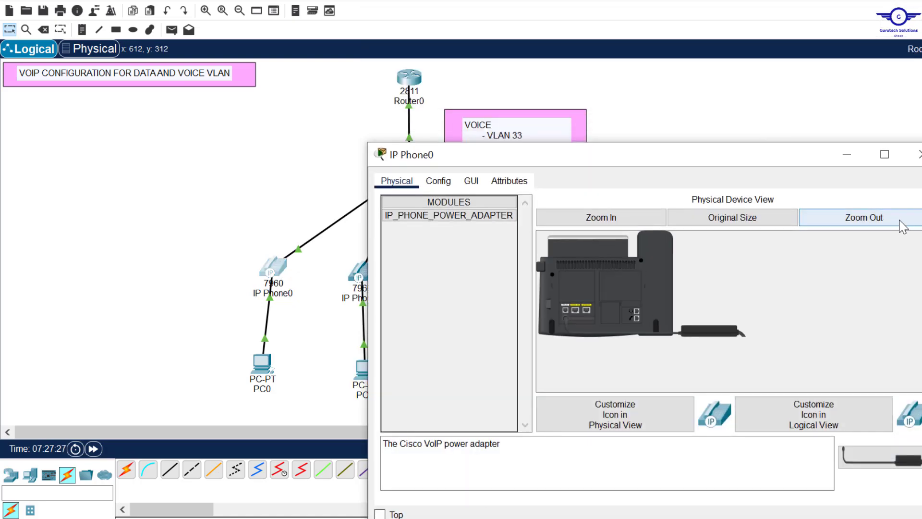
drag(920, 247, 744, 247)
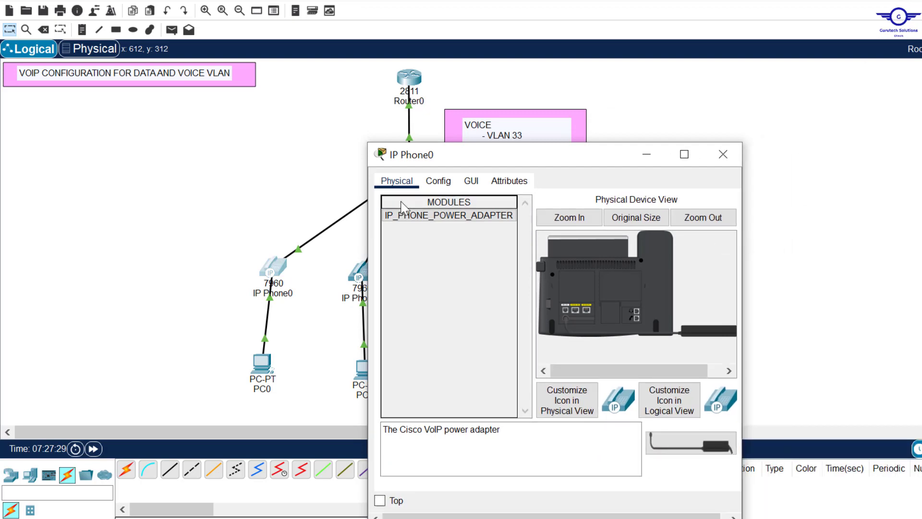
click(472, 183)
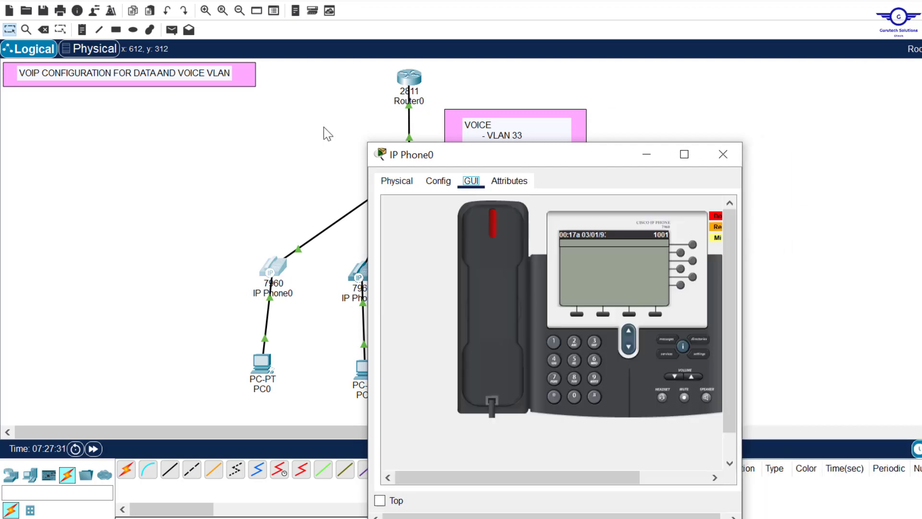
drag(582, 152, 259, 117)
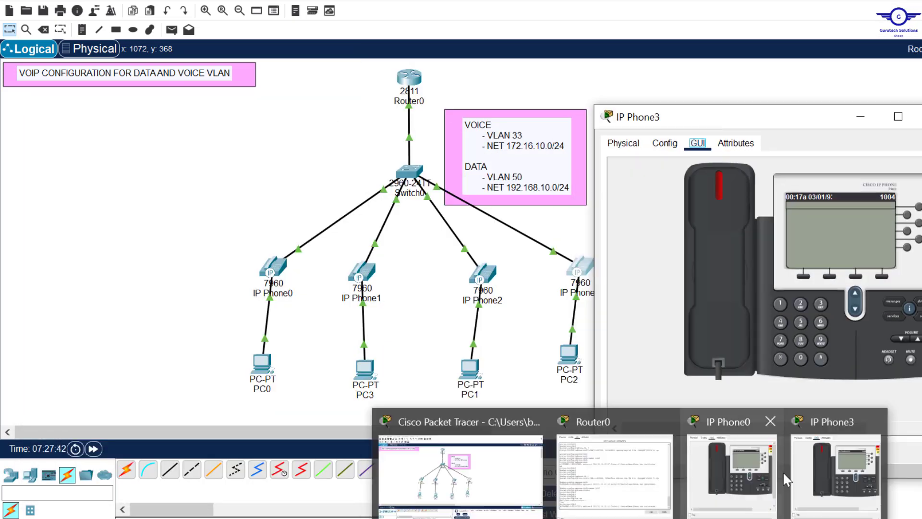
click(744, 472)
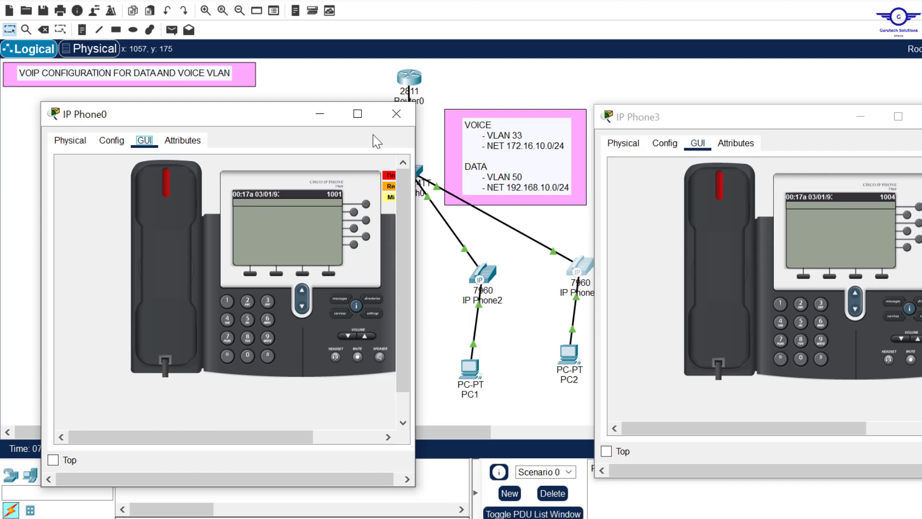
Call 1001 from IP Phone3, answer on IP Phone0 by lifting its handset, and hang up from IP Phone3
click(781, 305)
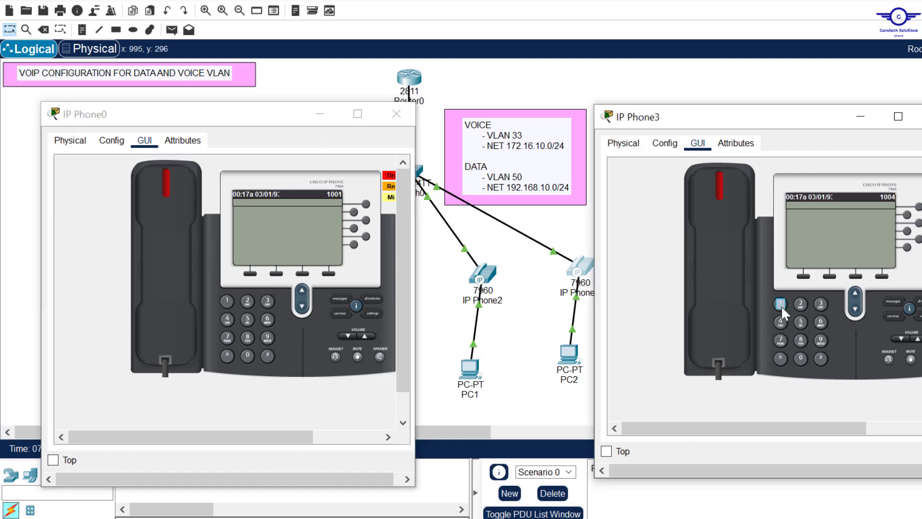
click(801, 358)
click(801, 359)
click(778, 303)
click(725, 189)
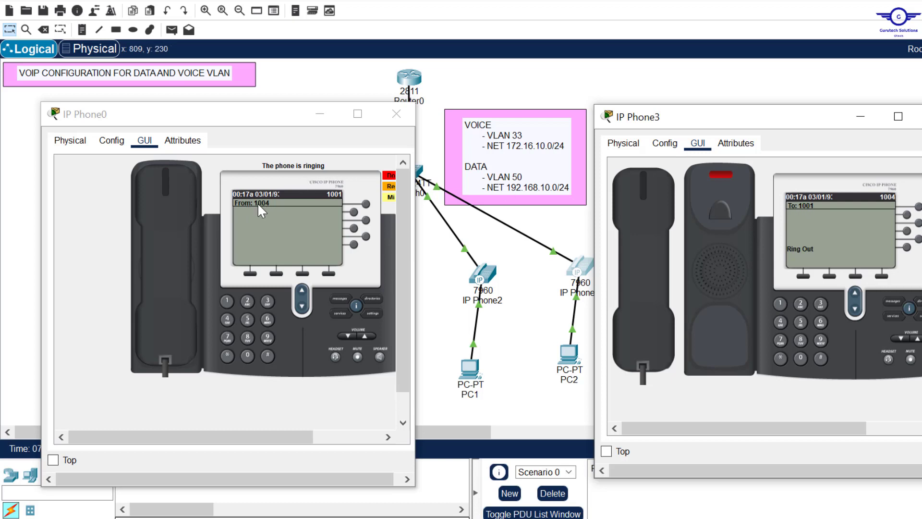
click(166, 191)
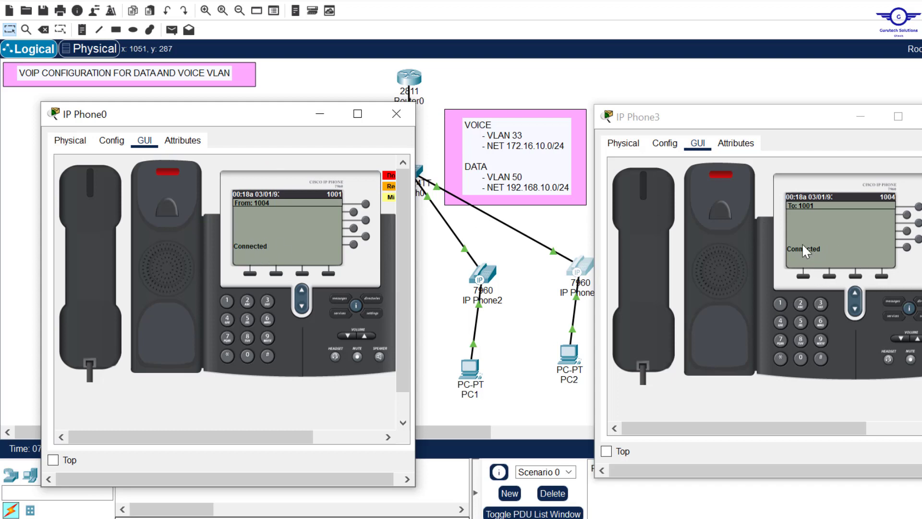
click(643, 190)
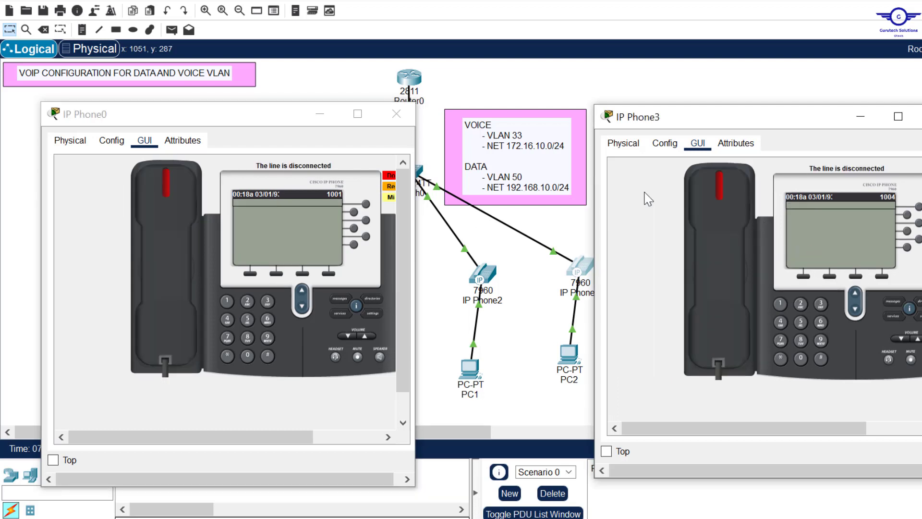
Call 1004 from IP Phone0, answer the call on IP Phone3, and hang up from IP Phone3
click(226, 301)
click(246, 356)
click(223, 315)
click(173, 187)
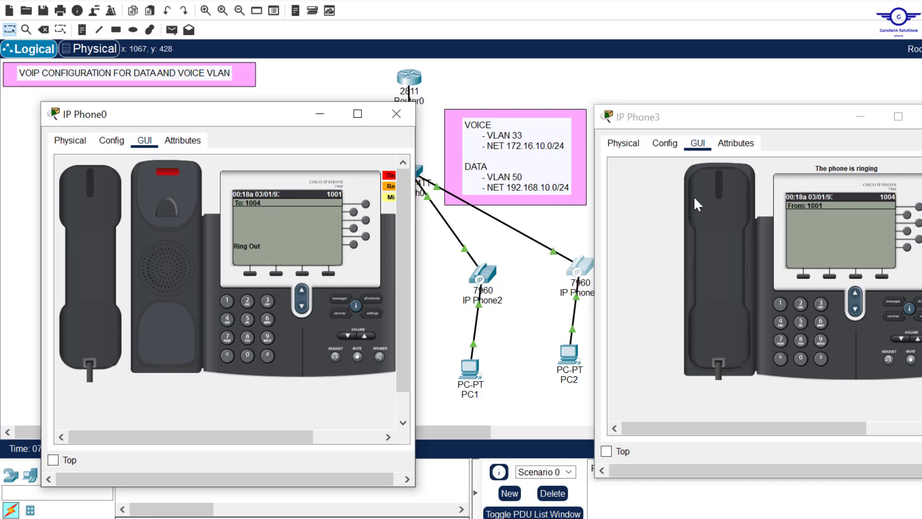
click(720, 195)
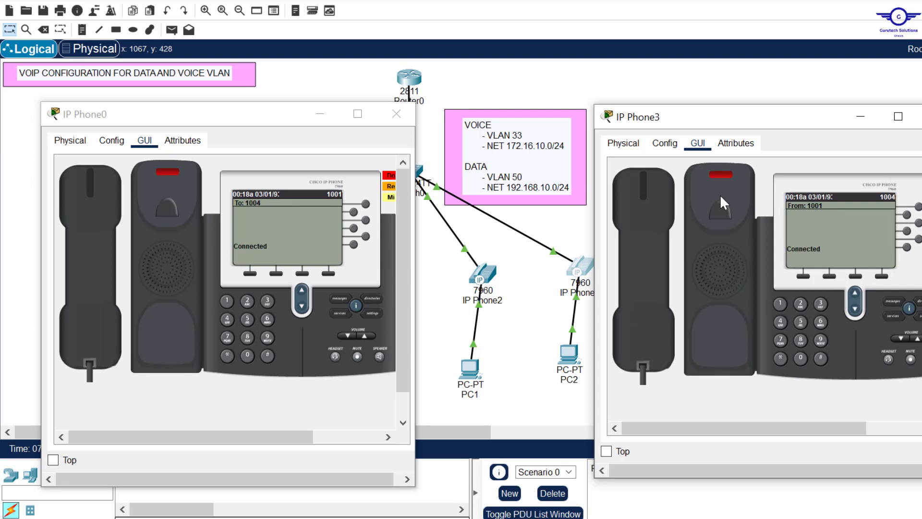
click(647, 197)
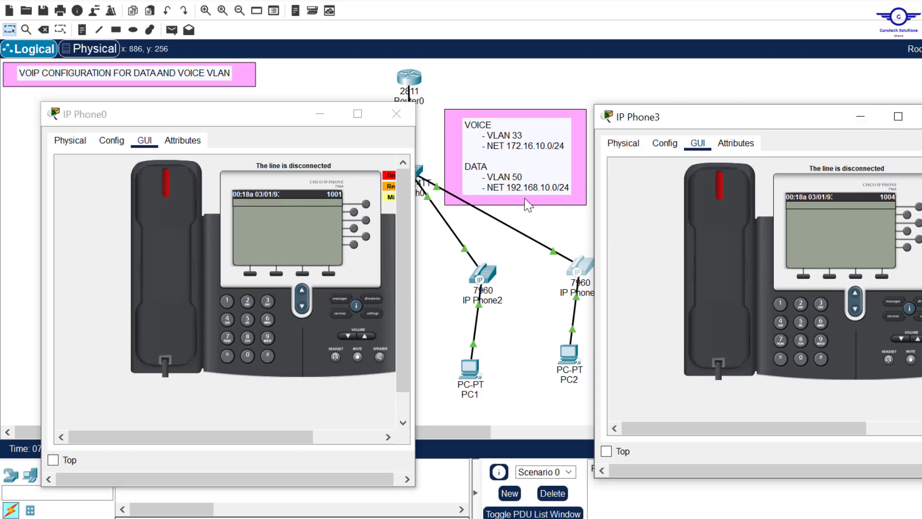
Switch to the Google Sheets topic list, fill the VoIP- Data & Voice VLANs cell with yellow, and select the Cisco ASA firewall block J4:K13
click(604, 96)
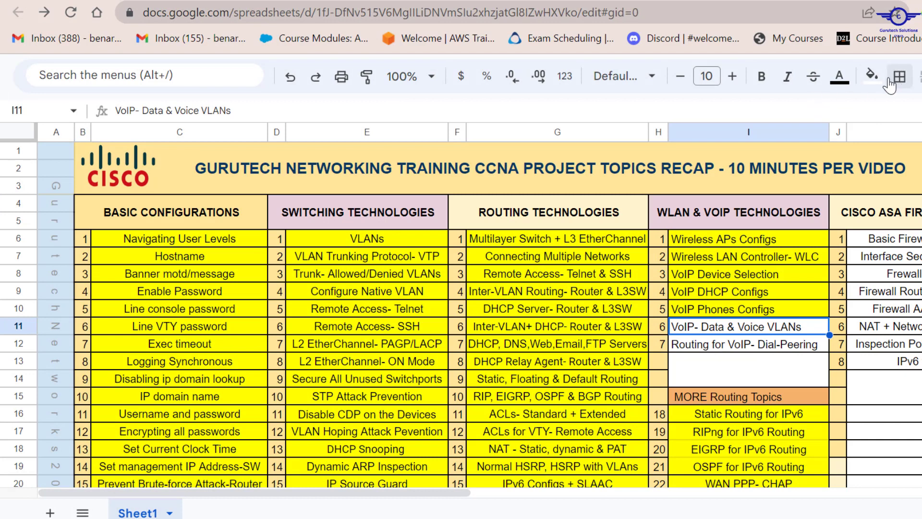
click(872, 77)
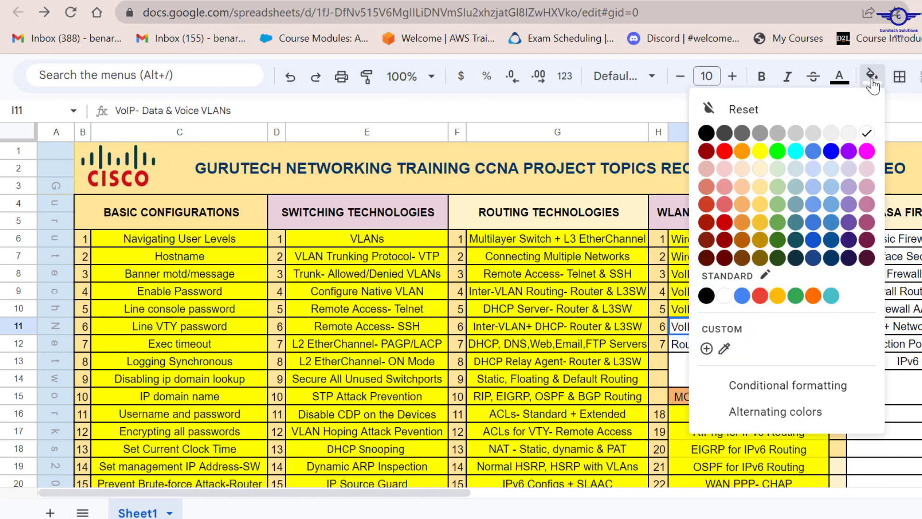
click(763, 151)
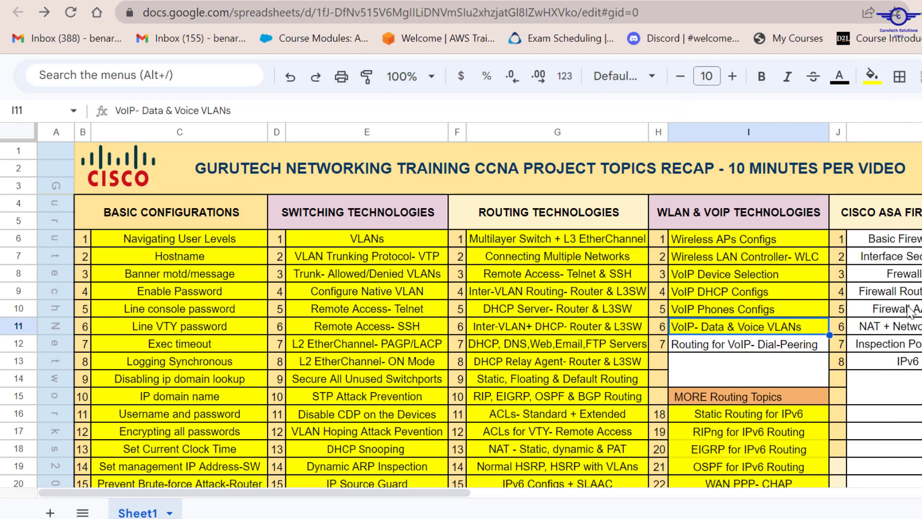
drag(879, 212, 908, 361)
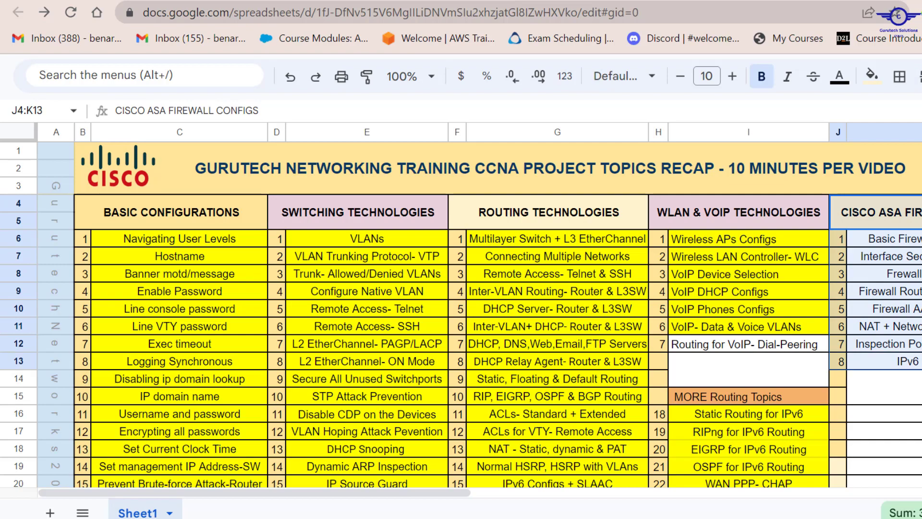